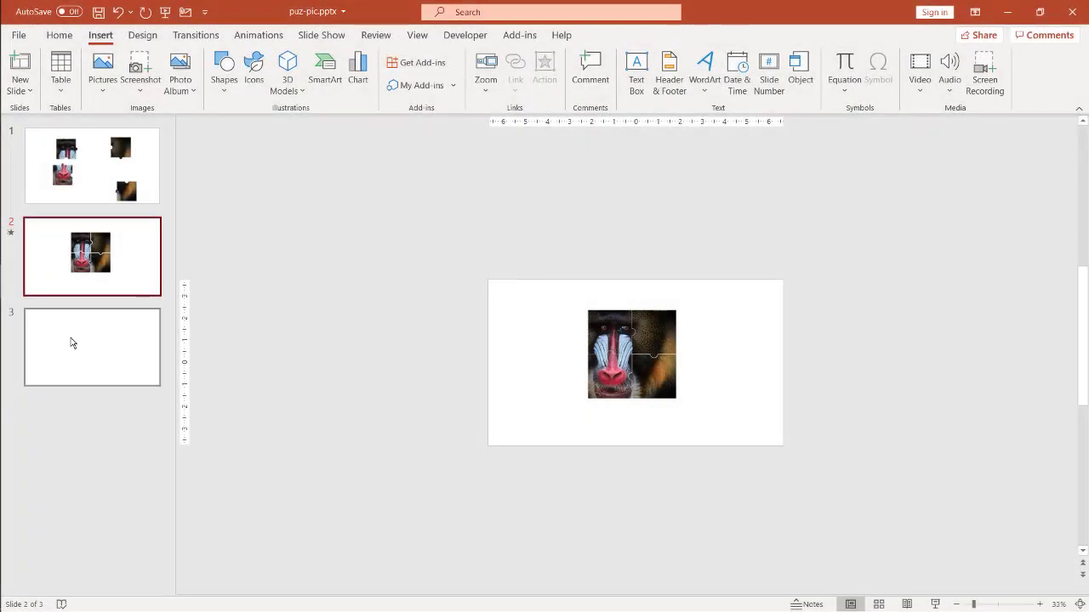
- Show the blank slide 3 for editing, fitted to the window
click(73, 343)
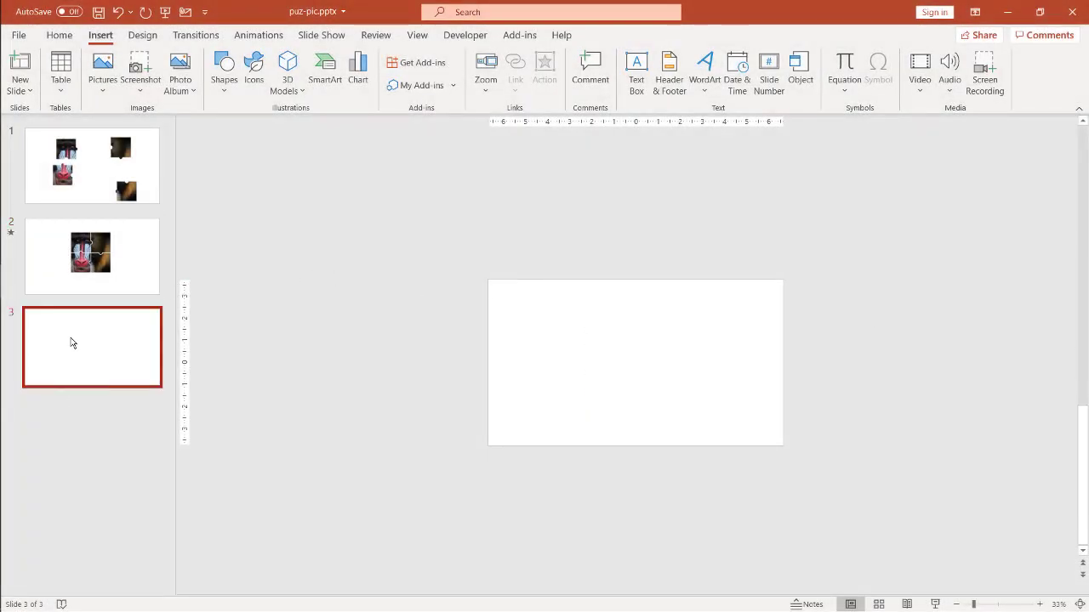
click(1080, 604)
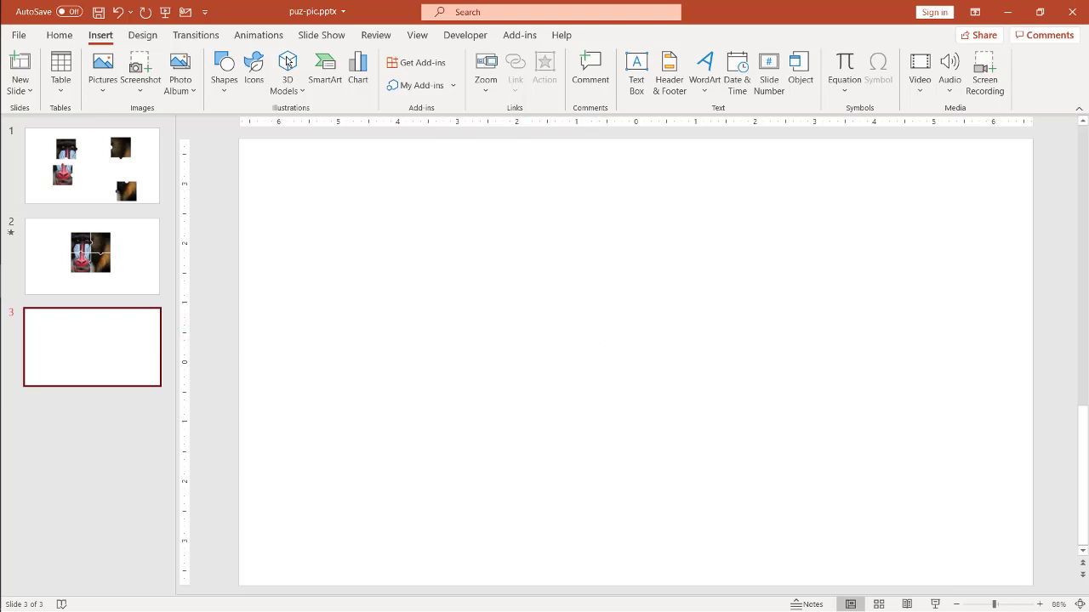
- Insert the mandrill face photo from the Stock Images library onto slide 3
click(255, 77)
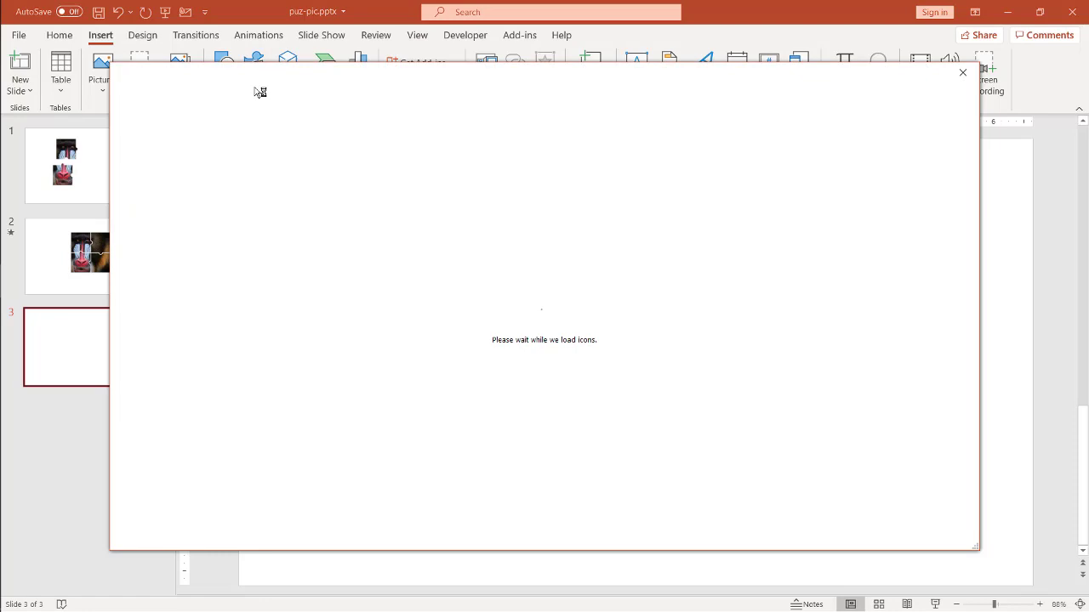
click(174, 115)
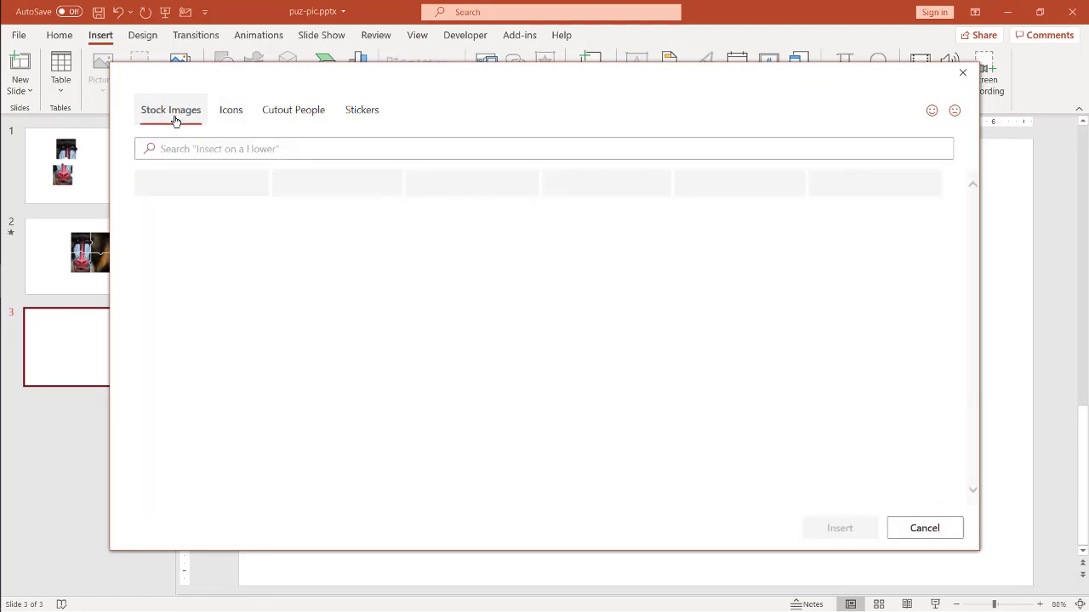
scroll(530, 352, down, 10)
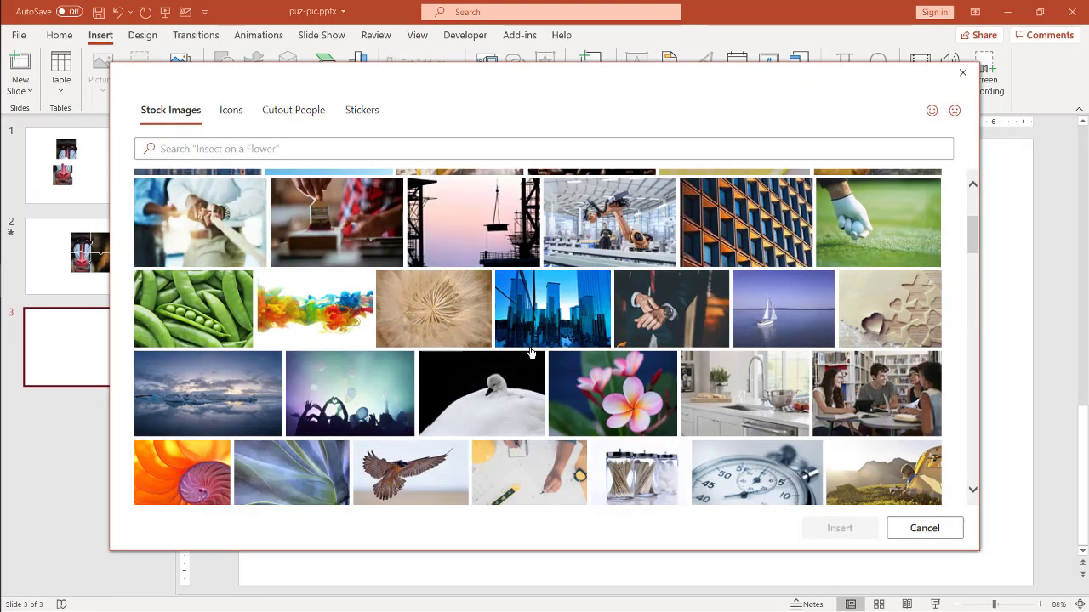
scroll(531, 352, down, 6)
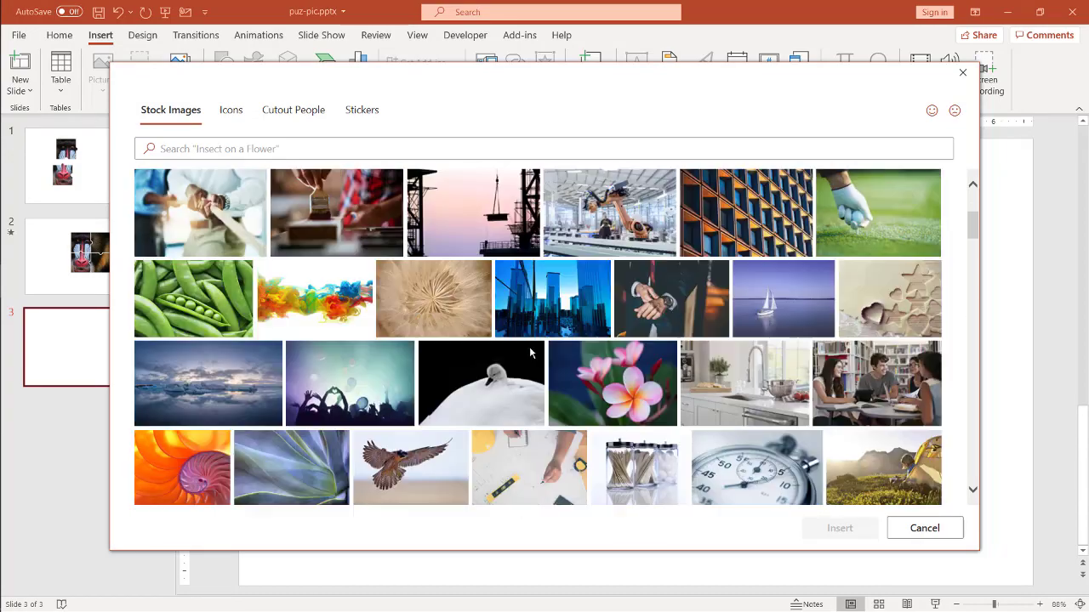
scroll(531, 352, up, 5)
scroll(531, 354, down, 10)
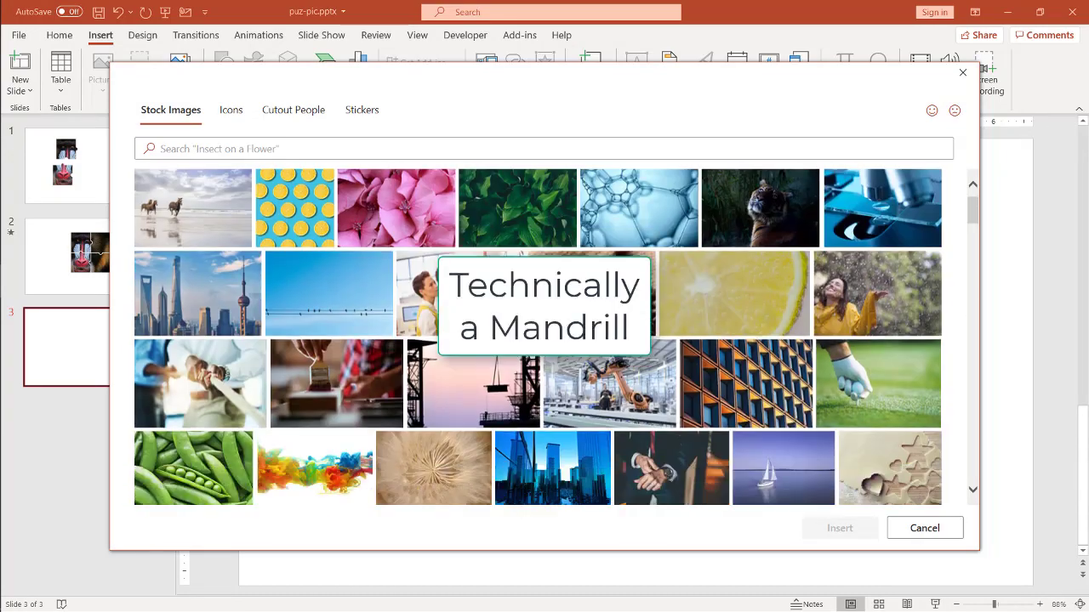
scroll(531, 354, down, 10)
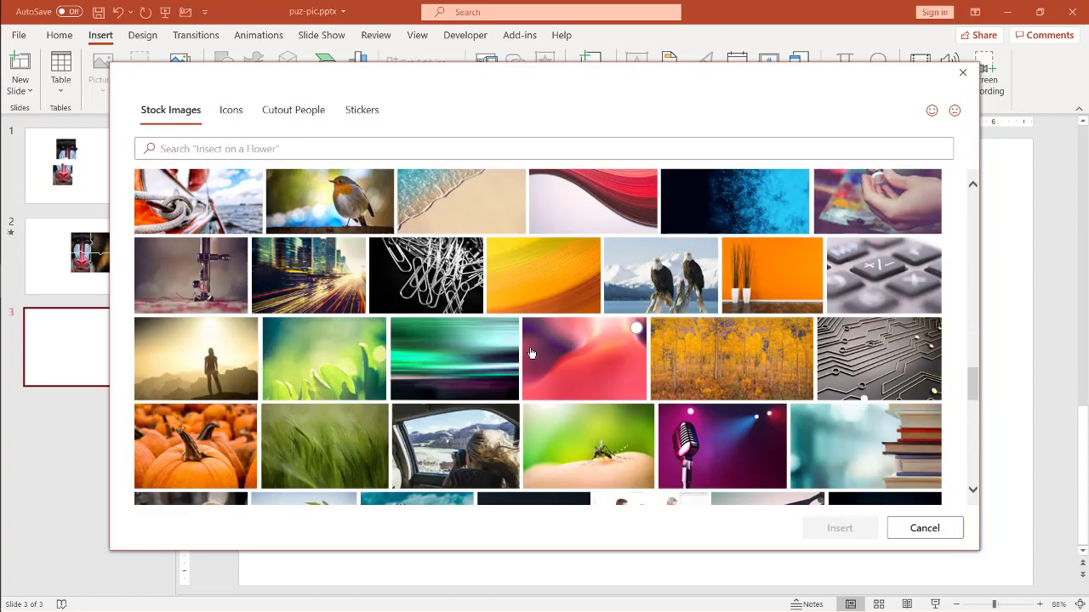
scroll(531, 352, up, 15)
scroll(531, 352, down, 3)
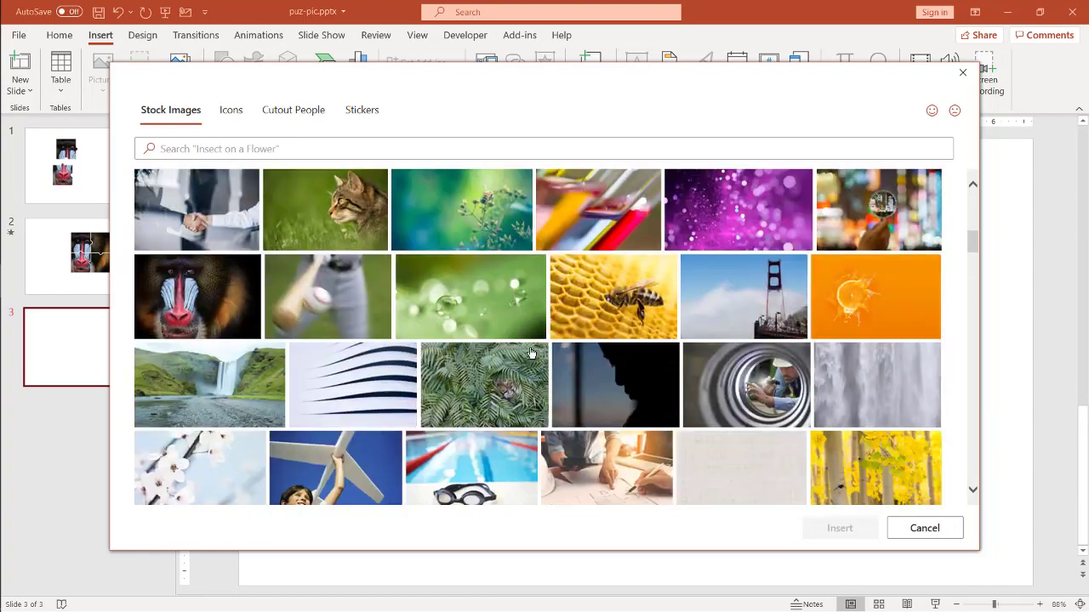
click(211, 281)
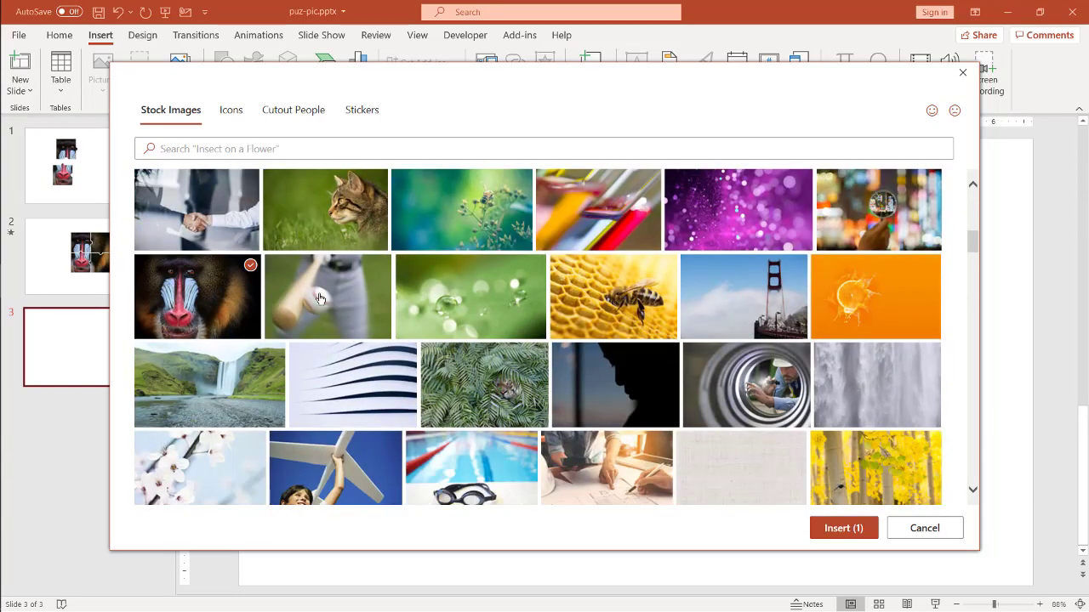
click(841, 528)
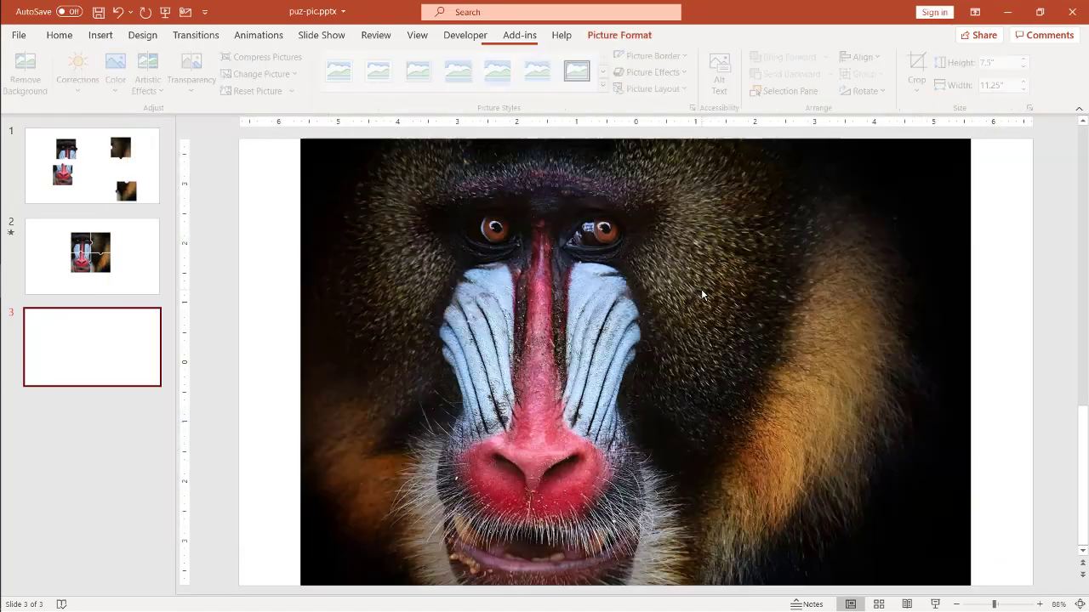
- Resize the mandrill photo to 4" wide by 2.67" tall on Picture Format
click(619, 34)
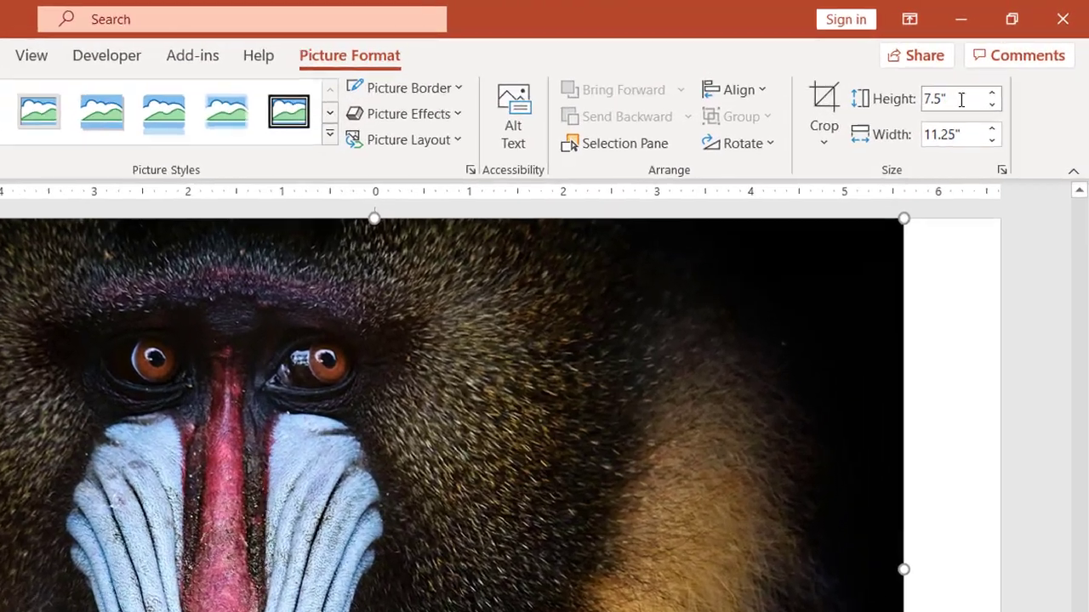
click(961, 99)
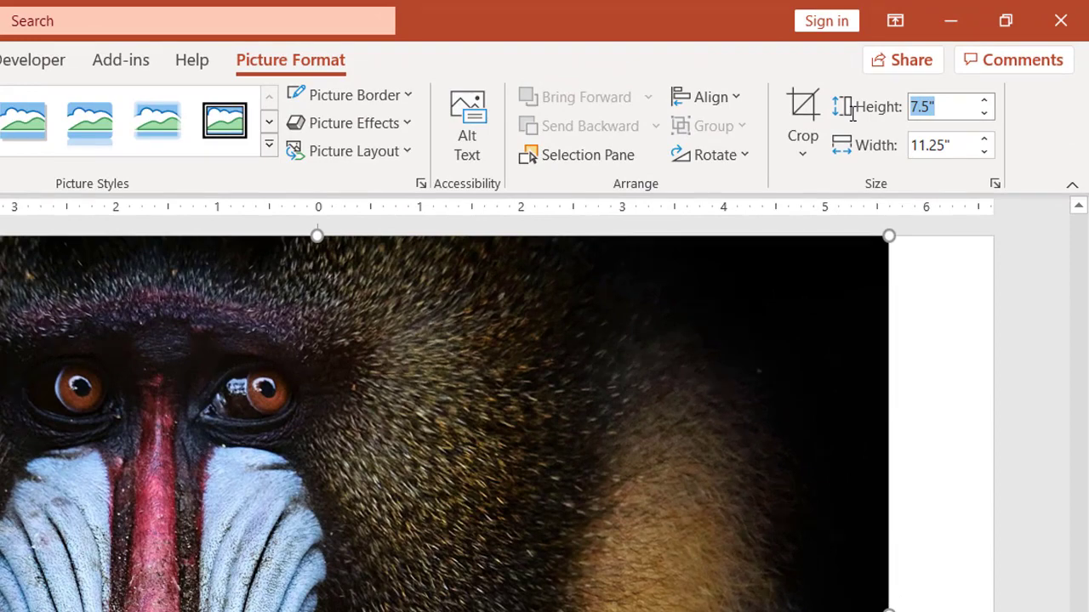
text(4)
click(960, 144)
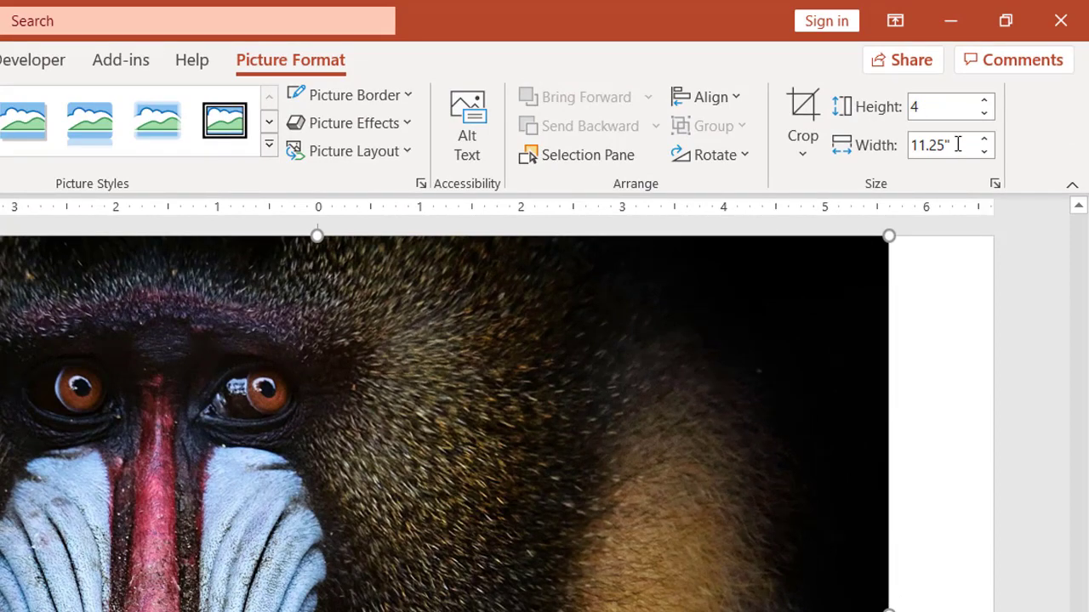
double_click(927, 145)
text(4)
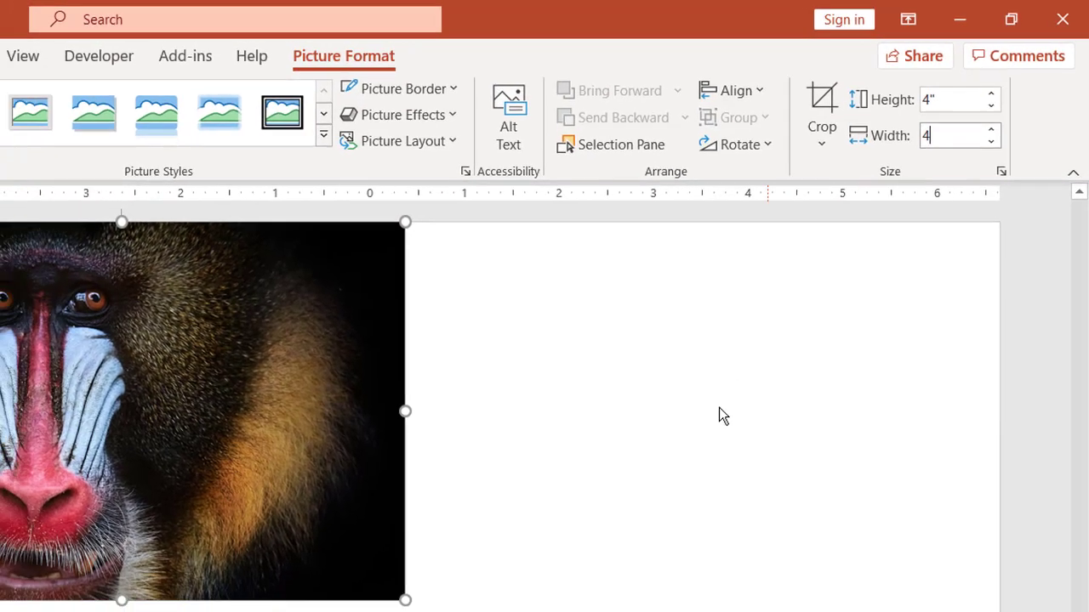
key(Return)
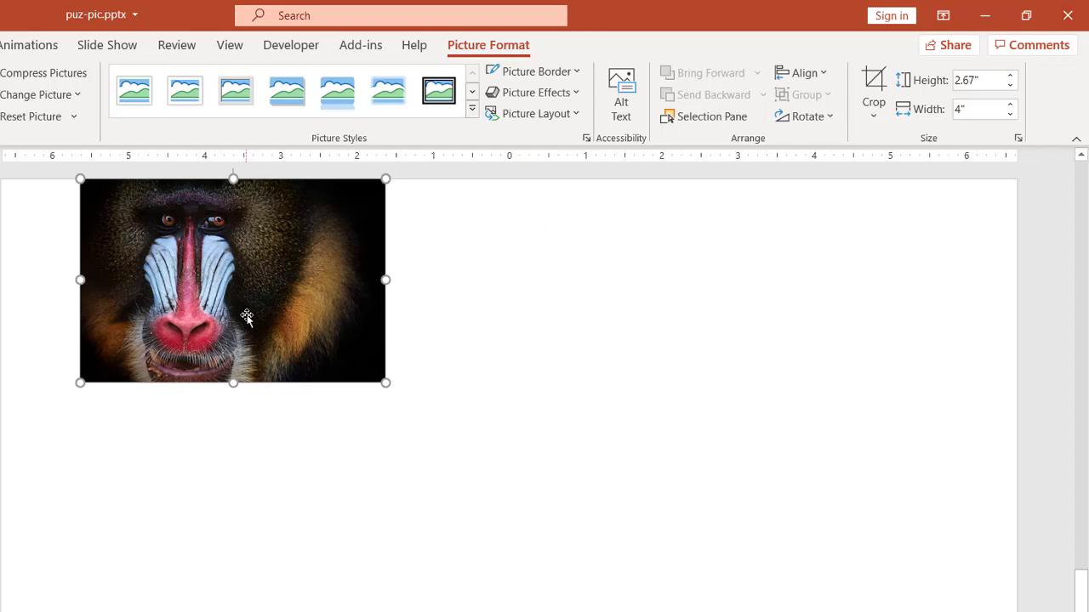
- Crop the mandrill photo to a 1:1 square framing the face
click(874, 83)
click(872, 119)
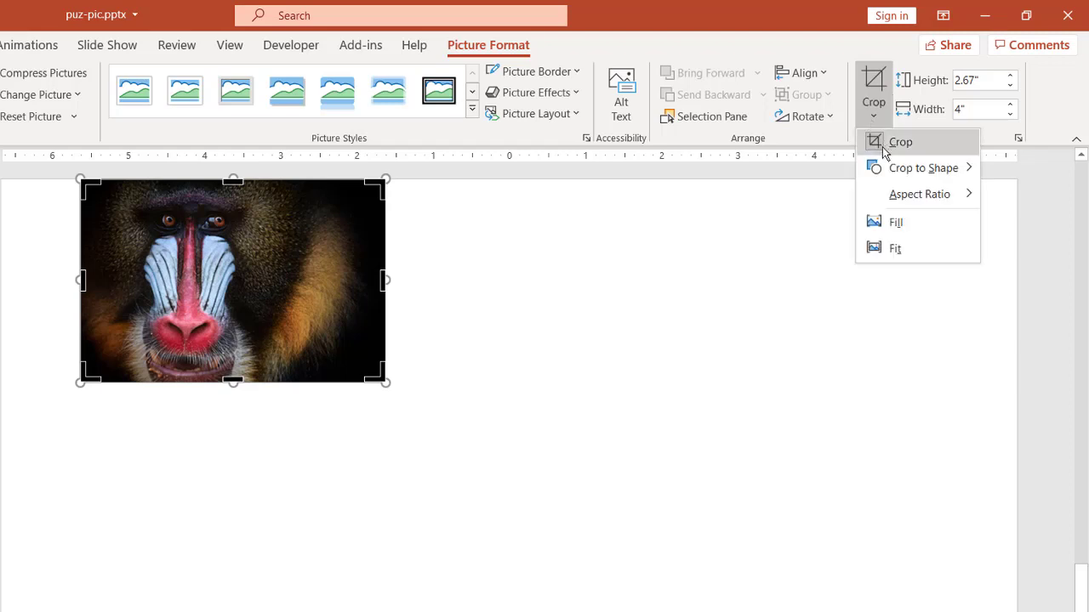
mouse_move(902, 195)
click(1025, 222)
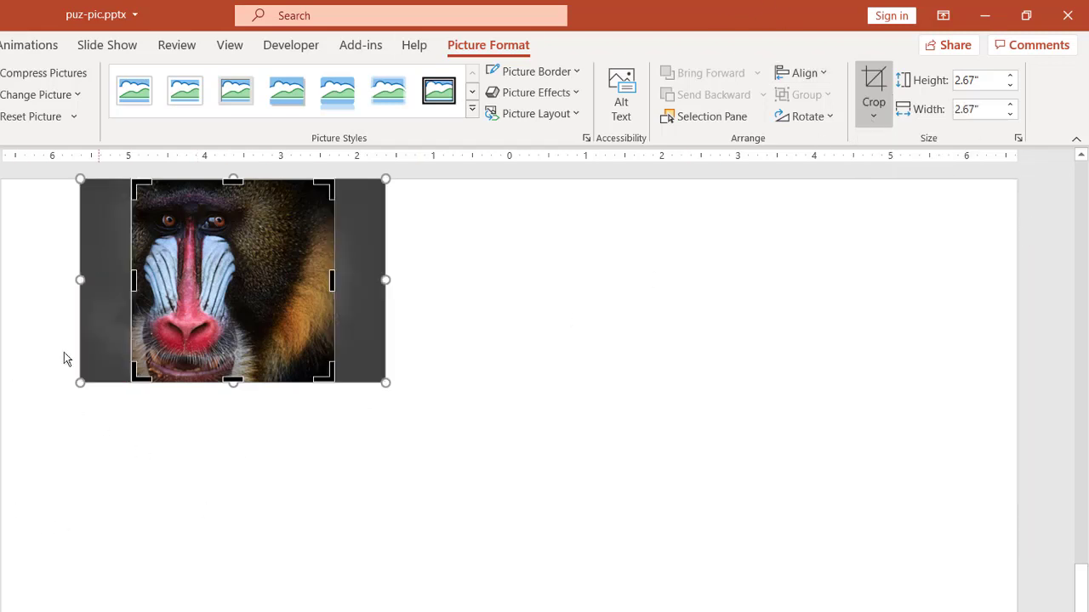
drag(255, 239, 293, 238)
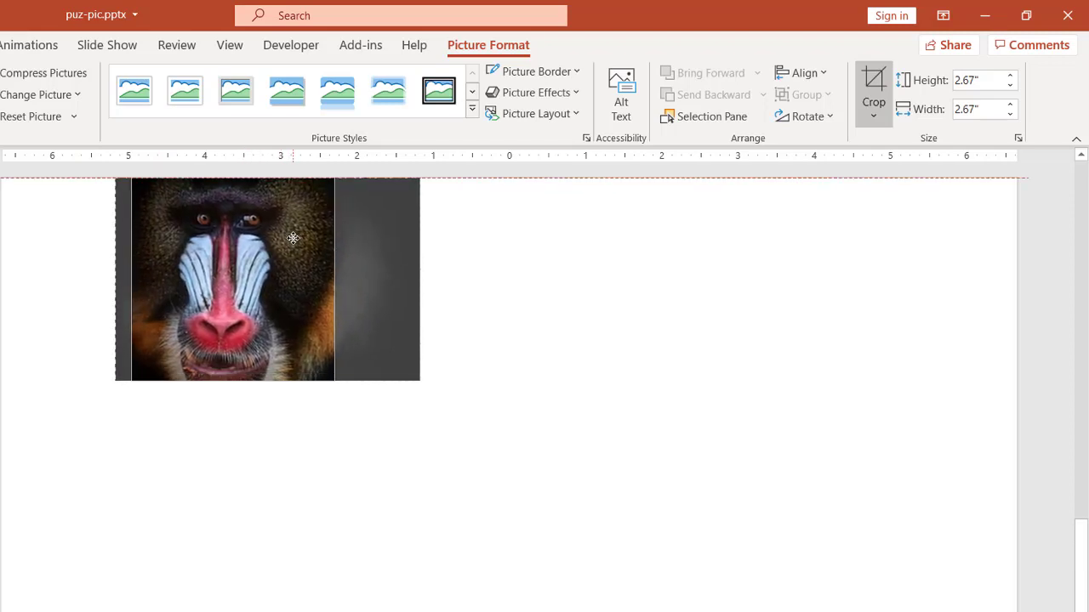
click(874, 85)
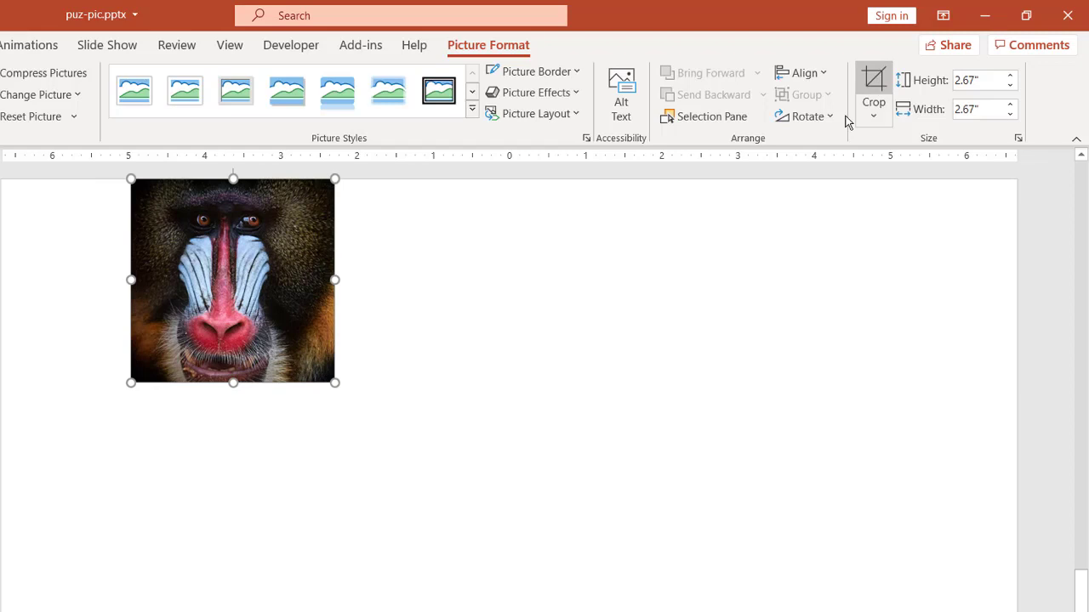
- Set the square photo to 3" and move it toward the slide centre
click(986, 80)
text(3)
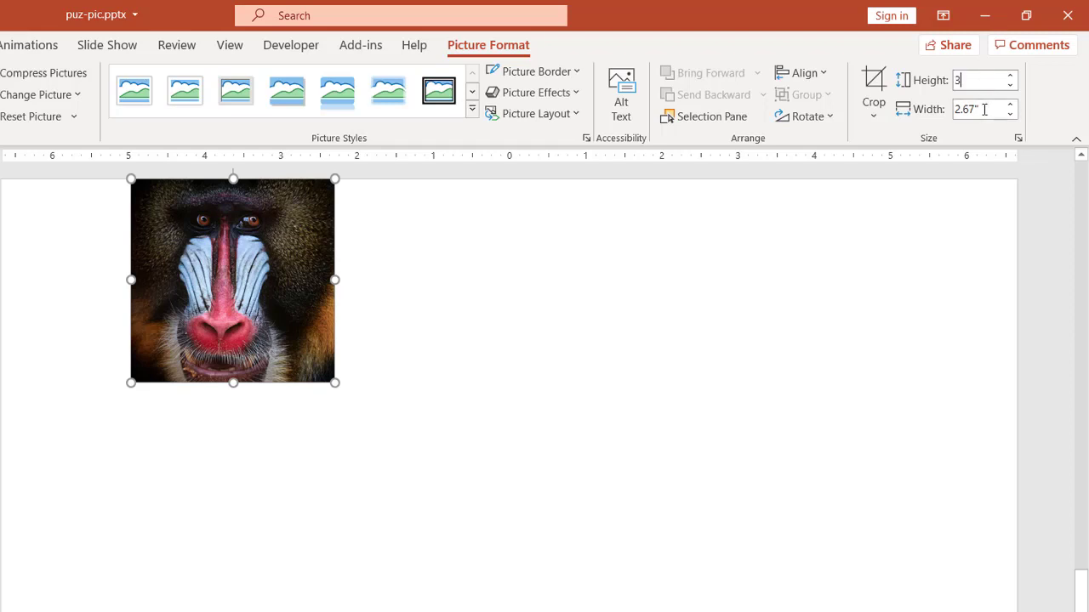
click(984, 109)
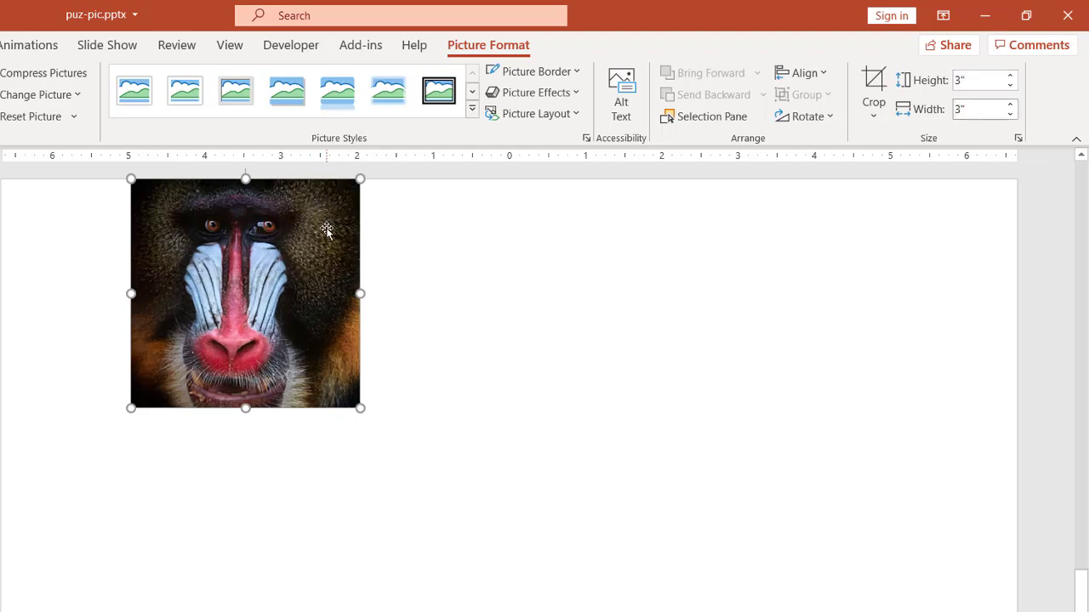
drag(326, 231, 347, 364)
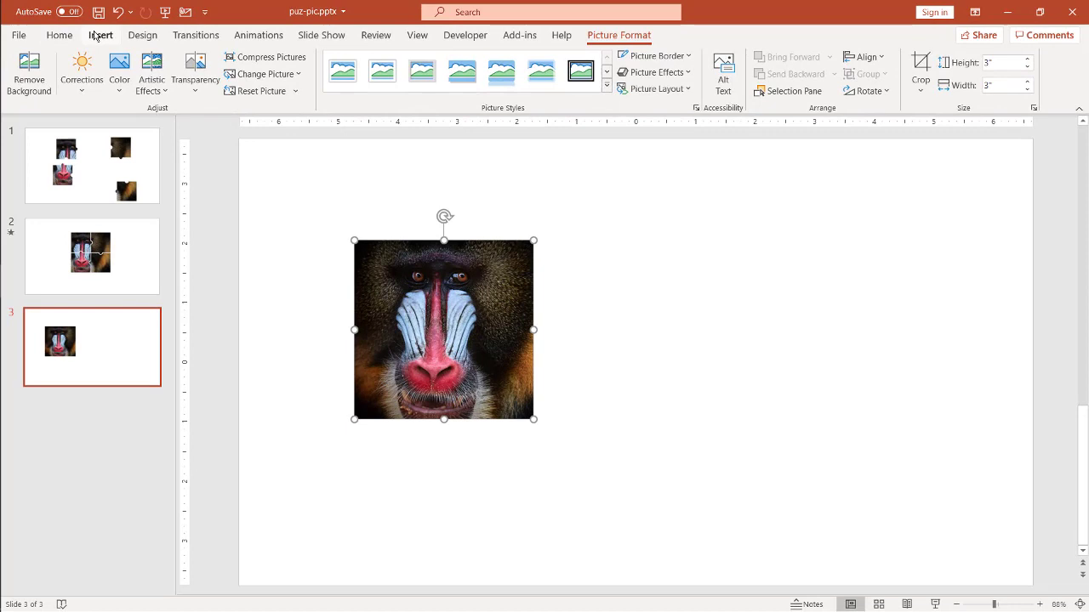
- Insert the first puzzle icon found by searching 'puzz' in Icons
click(100, 35)
click(260, 76)
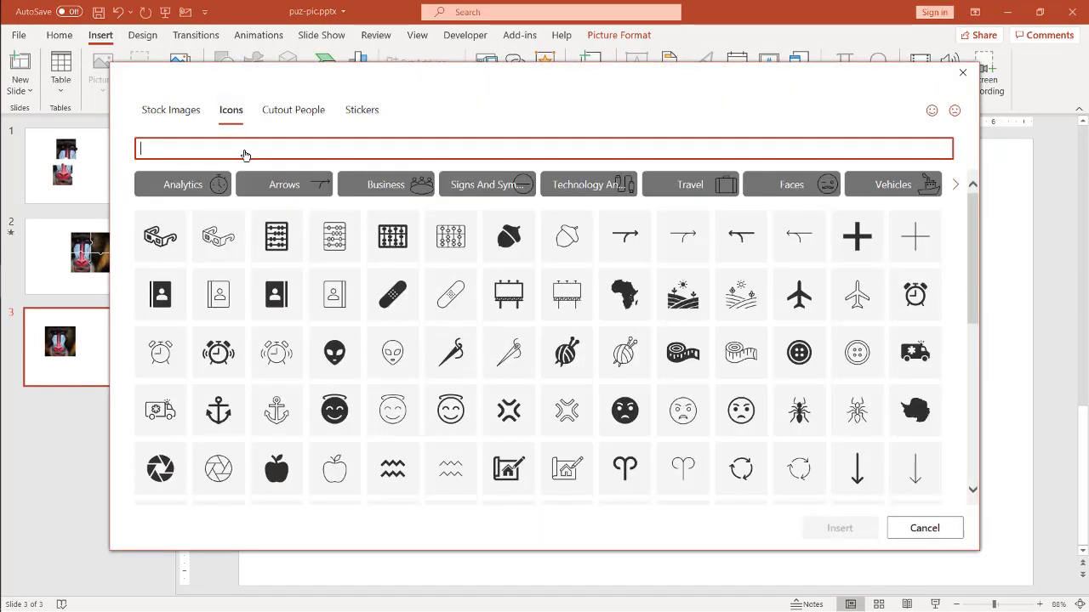
text(puzzle)
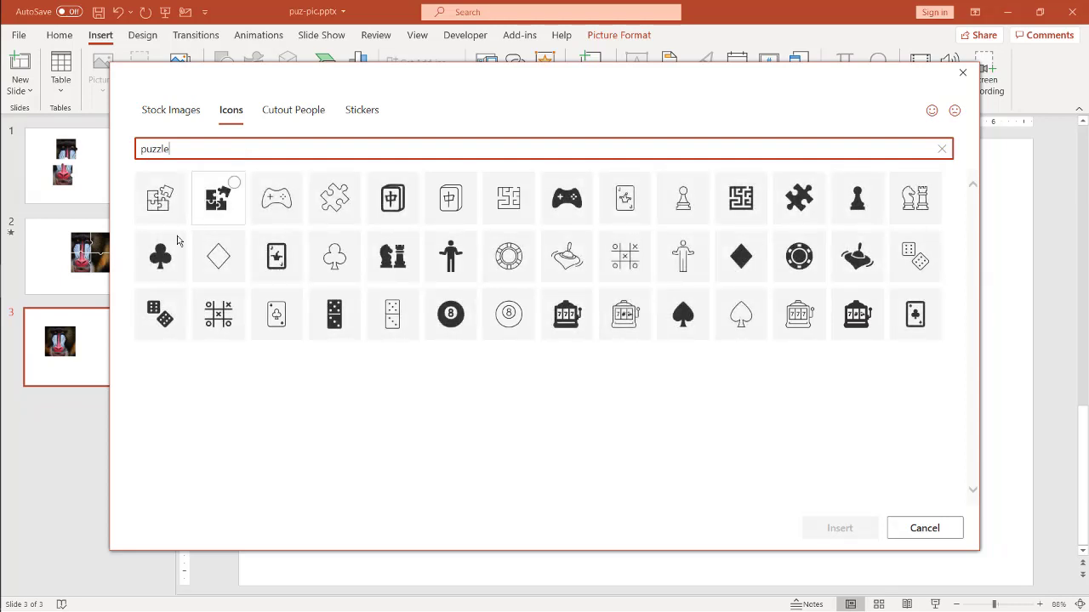
click(176, 185)
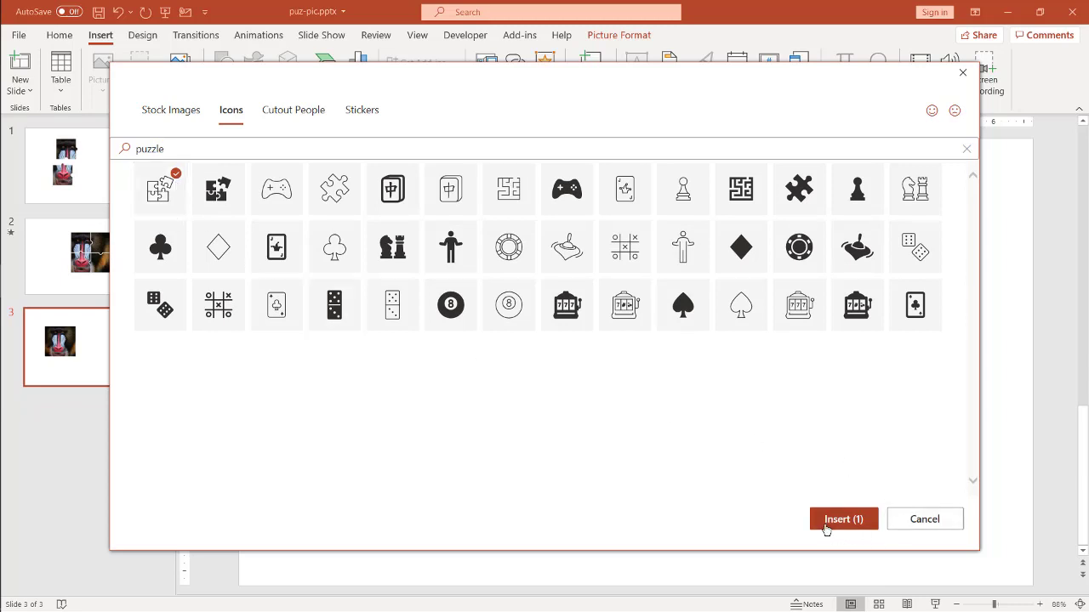
click(826, 526)
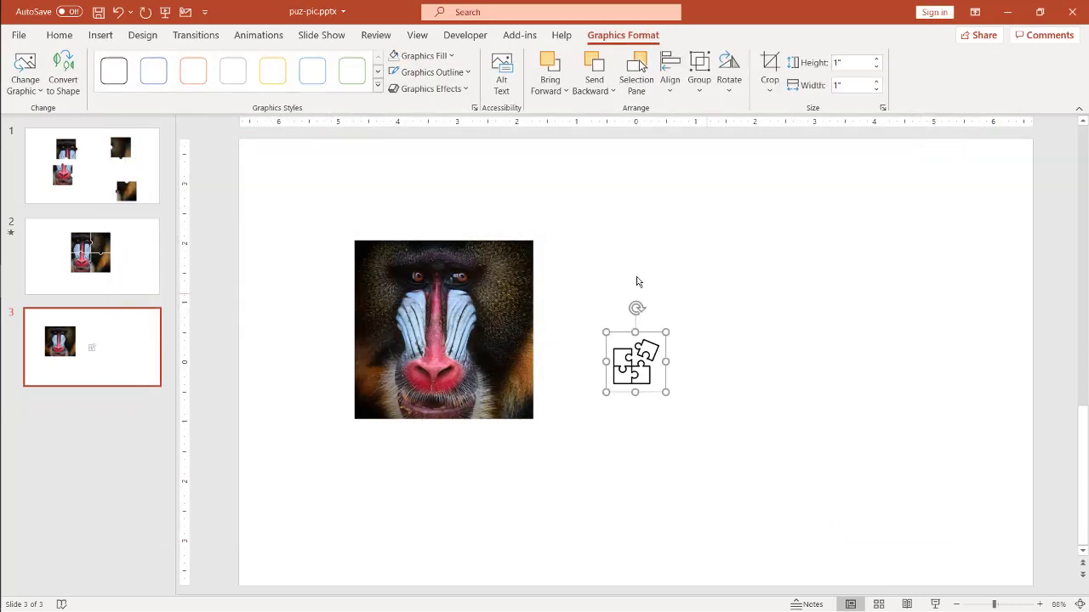
- Enlarge the puzzle icon to 4.04" square, lower it, and convert it to shapes
drag(544, 334, 703, 177)
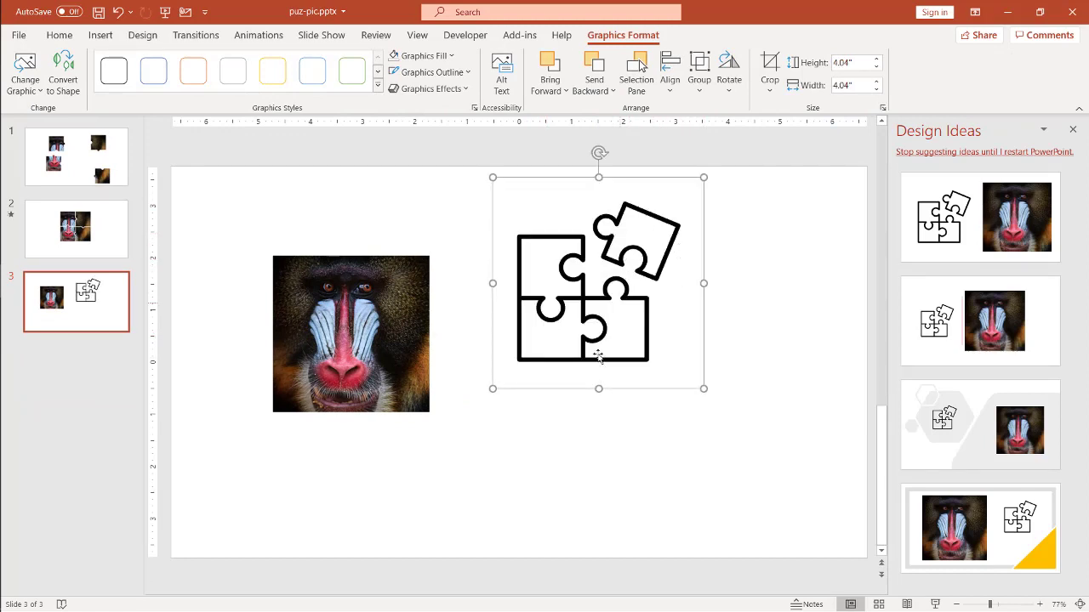
drag(617, 337, 602, 400)
right_click(583, 372)
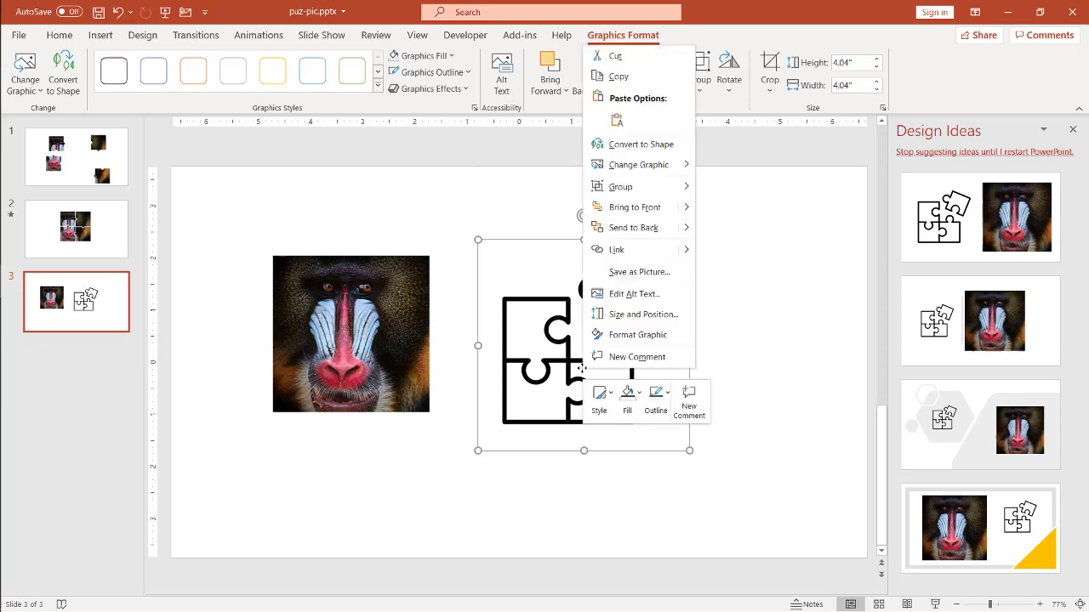
mouse_move(661, 185)
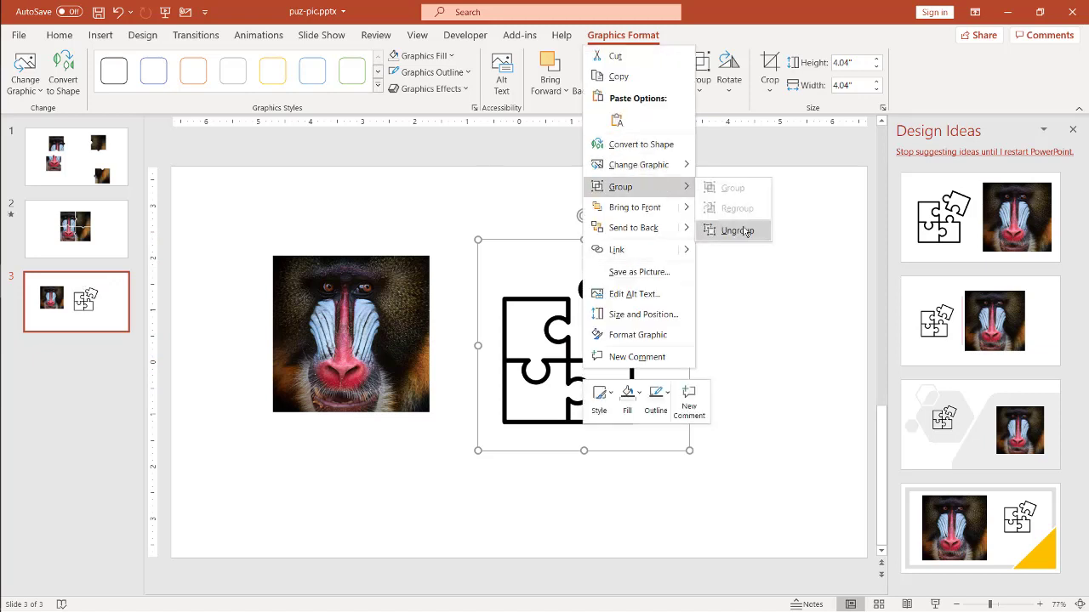
click(743, 234)
click(522, 356)
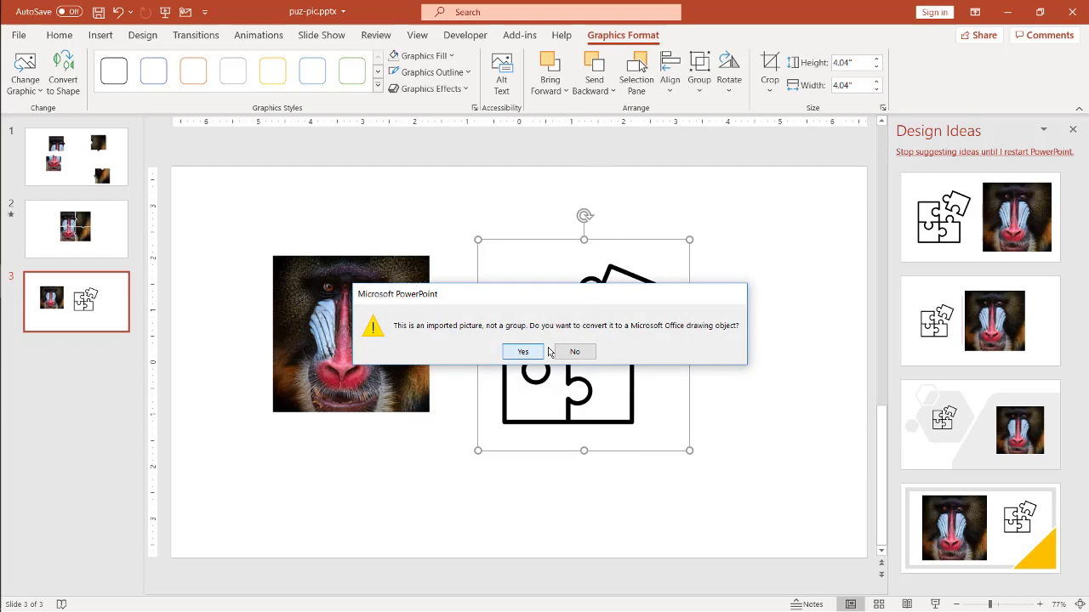
click(810, 275)
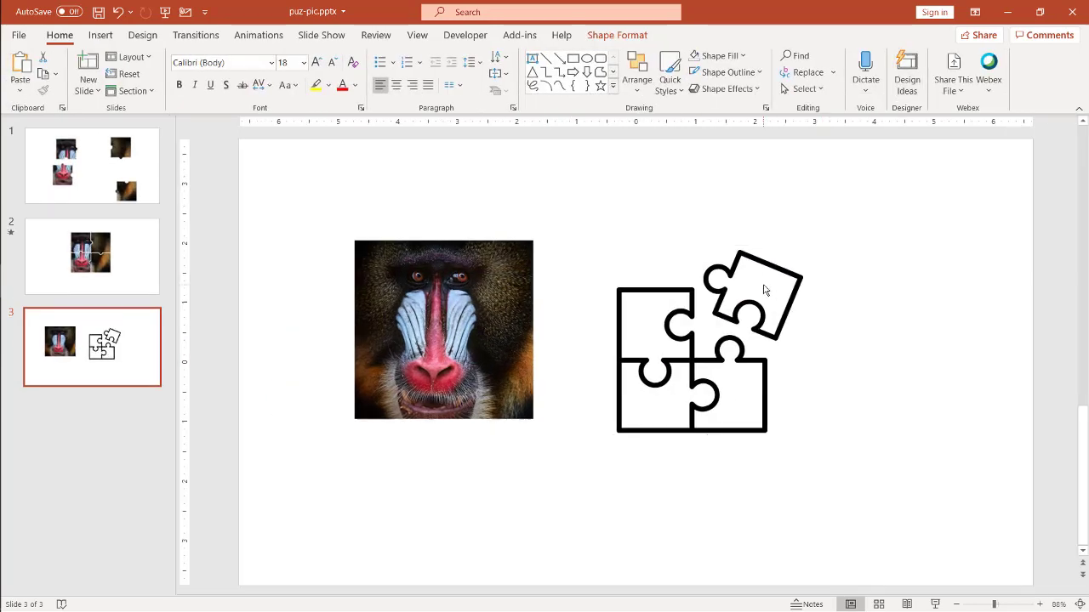
- Ungroup the puzzle graphic into separate pieces
right_click(661, 347)
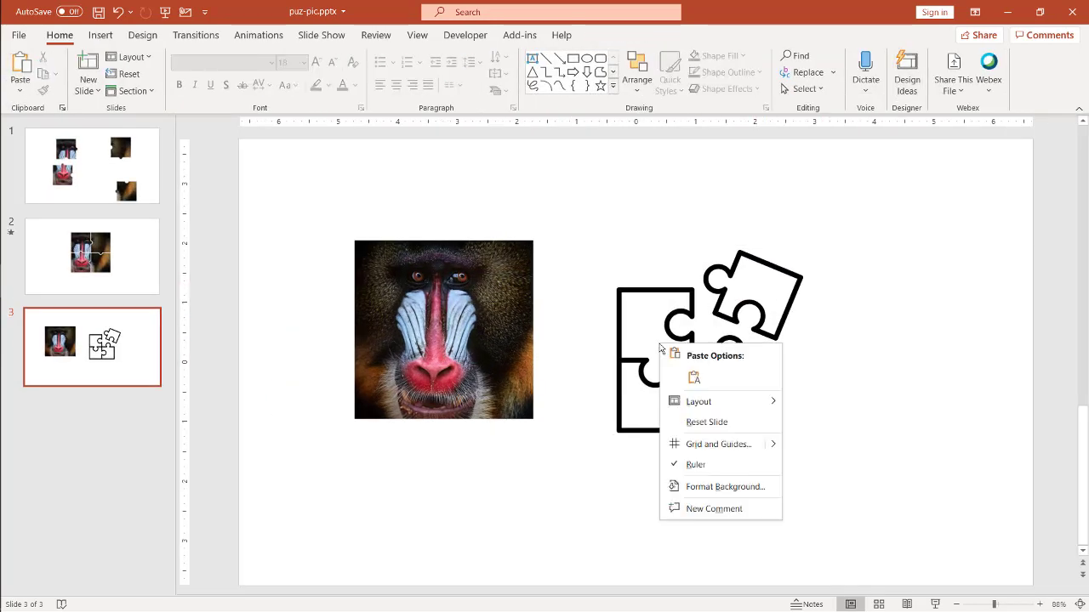
click(623, 399)
click(622, 396)
right_click(622, 396)
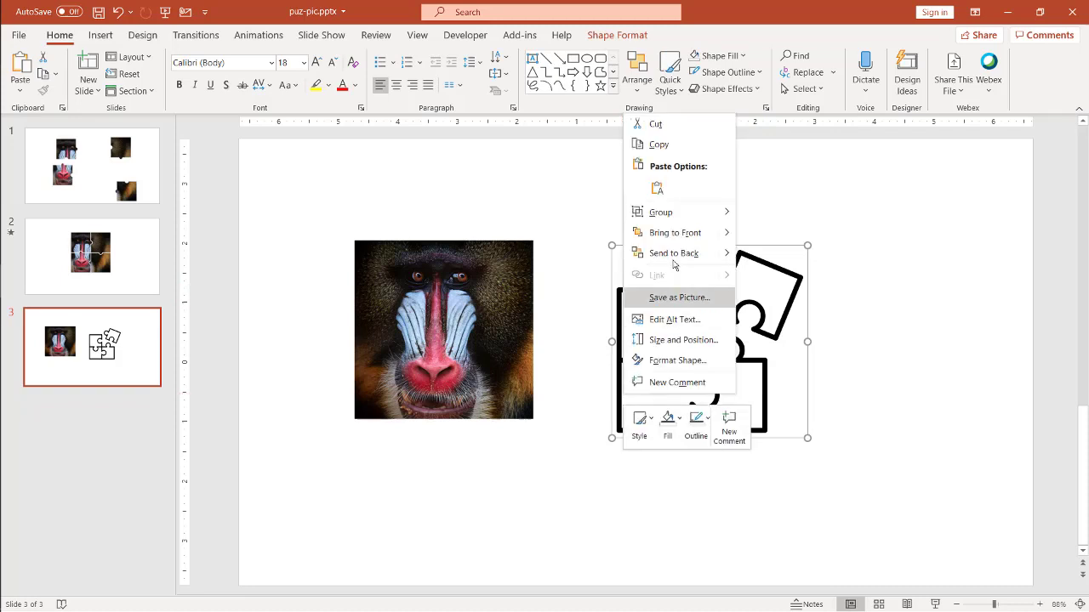
mouse_move(690, 219)
click(783, 263)
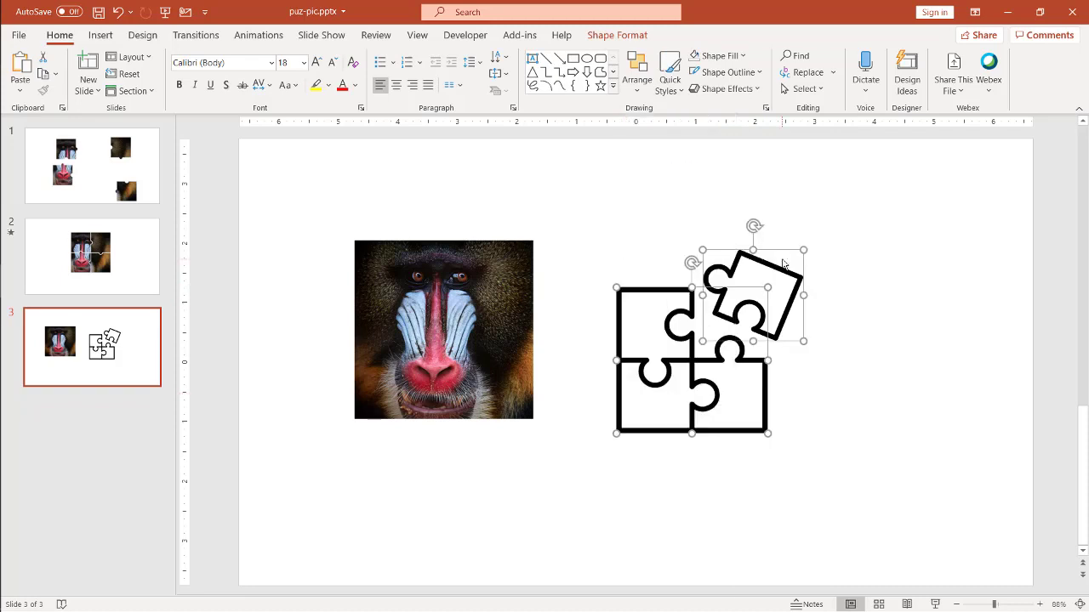
click(791, 289)
- Pull the loose puzzle piece away and rotate it upright
click(793, 275)
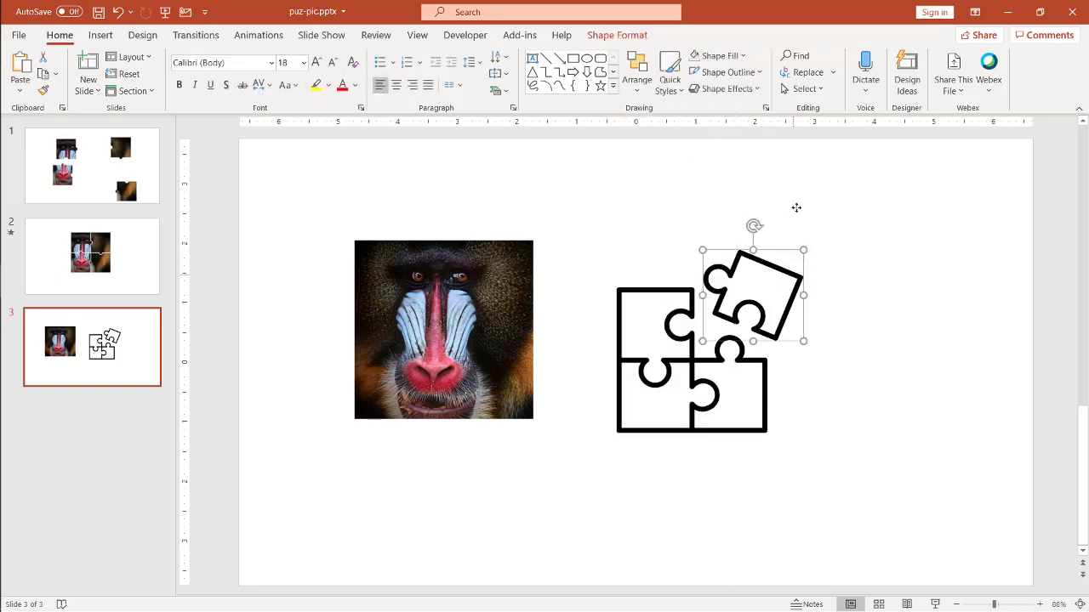
drag(794, 274, 815, 236)
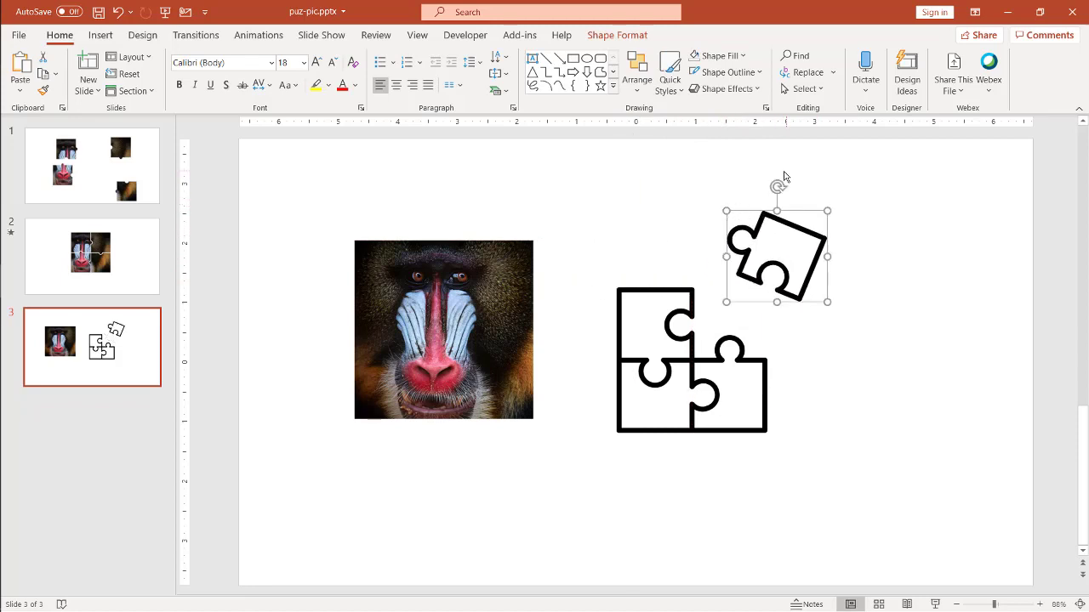
drag(815, 185, 803, 323)
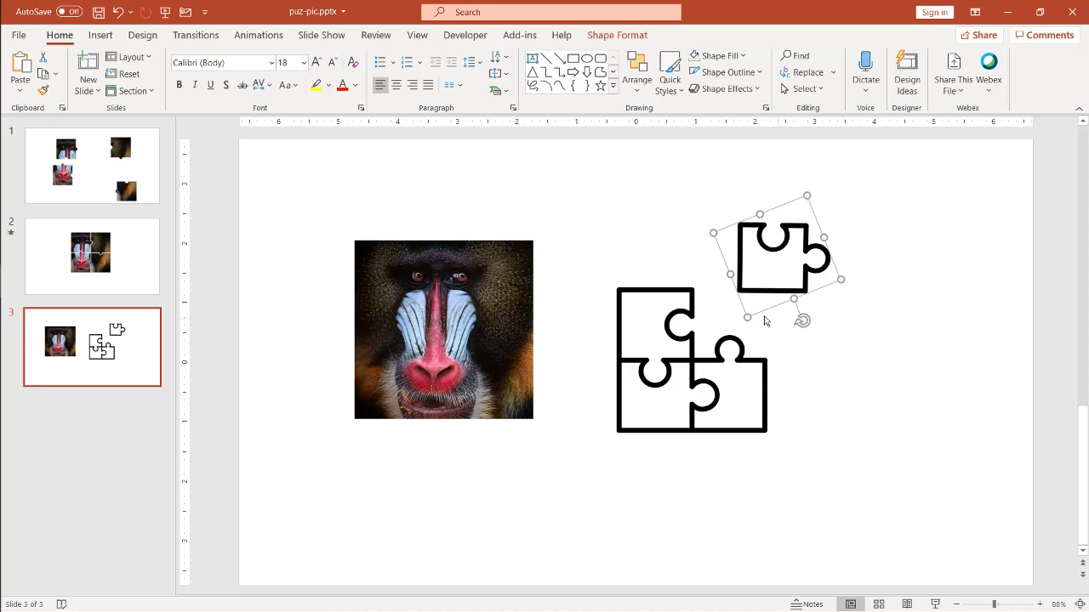
- Cut the loose puzzle piece, paste it back as a picture, and move it aside
click(774, 260)
click(774, 249)
key(ctrl+x)
key(ctrl+v)
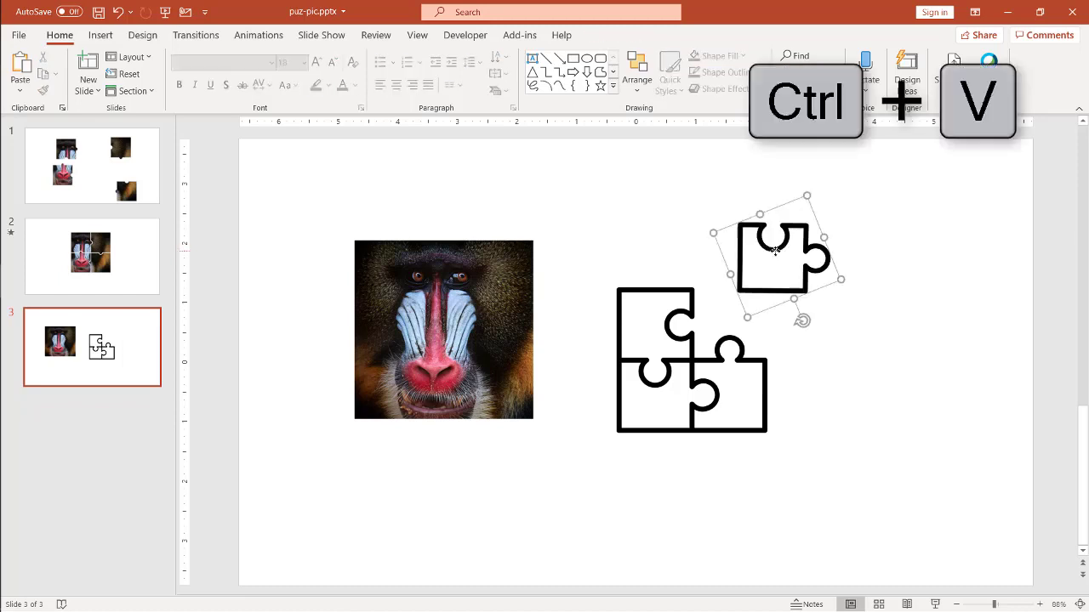
click(861, 313)
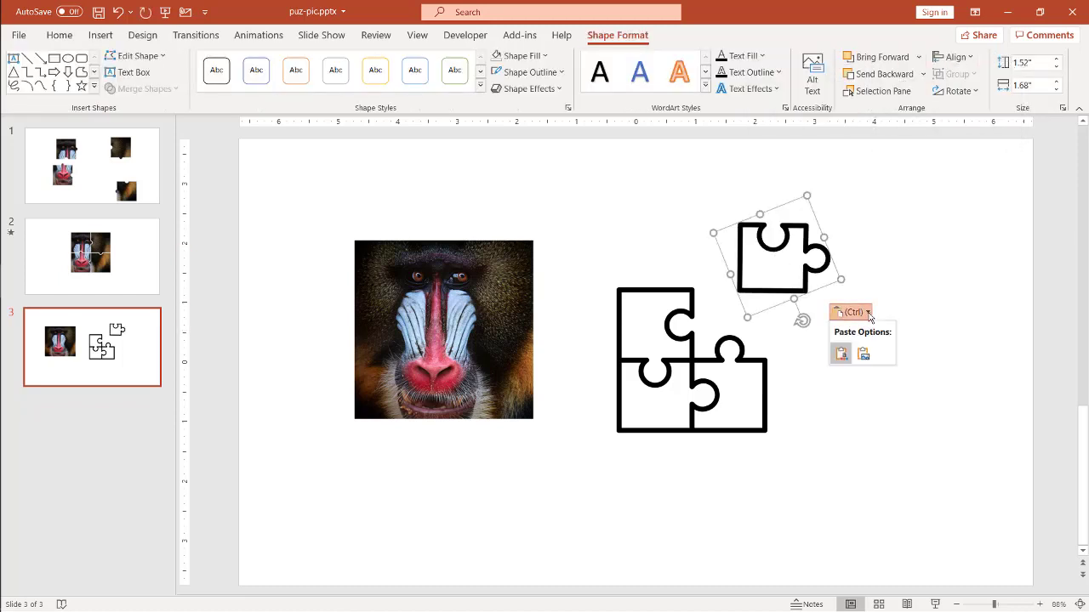
click(863, 353)
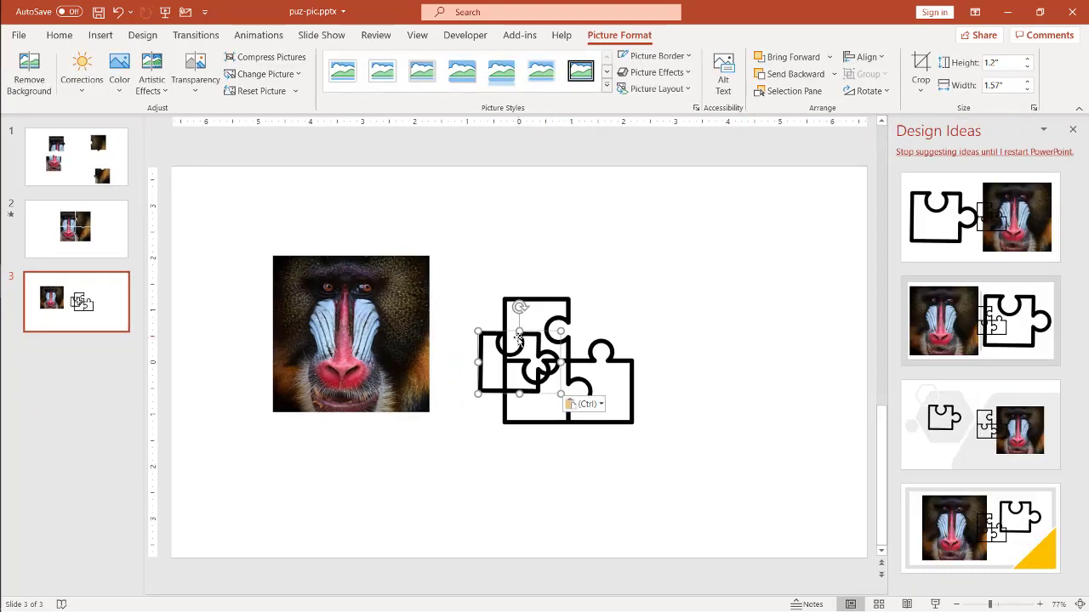
drag(517, 339, 666, 307)
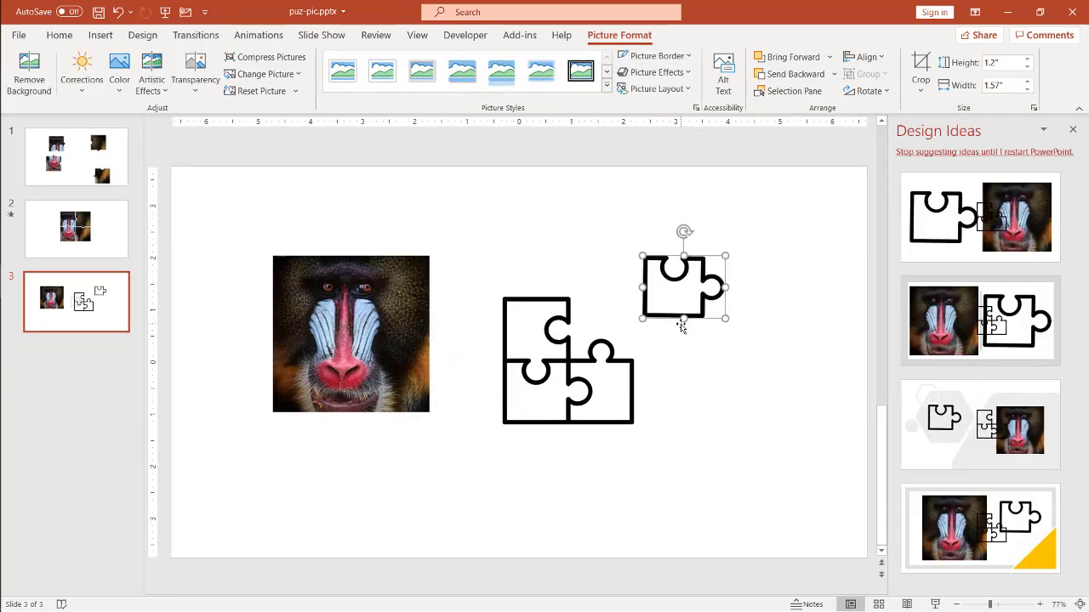
- Close Design Ideas and delete both puzzle graphics from slide 3
scroll(681, 328, up, 8)
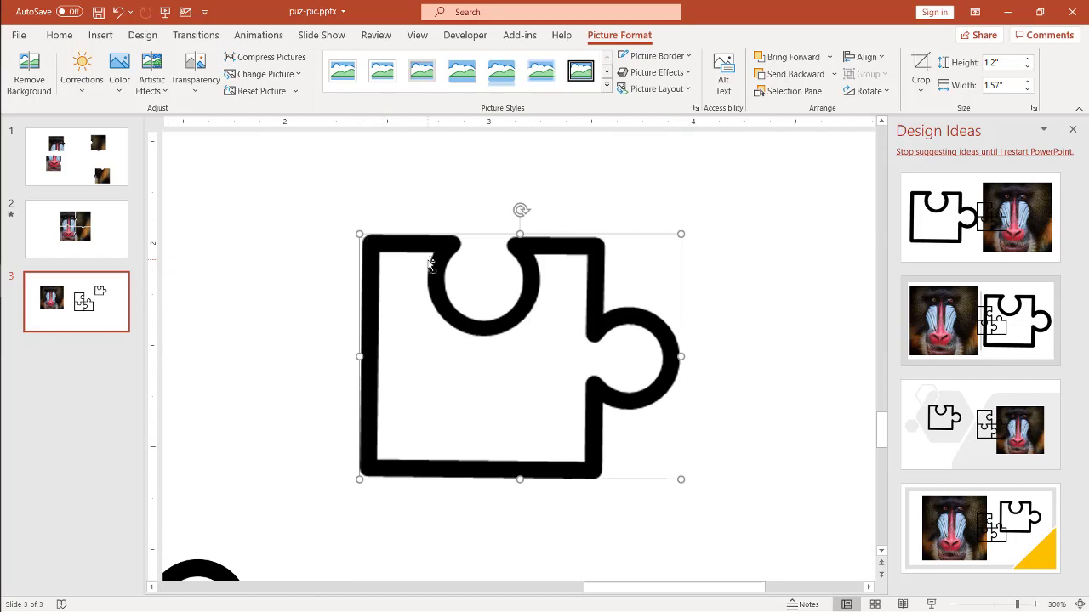
scroll(432, 265, down, 8)
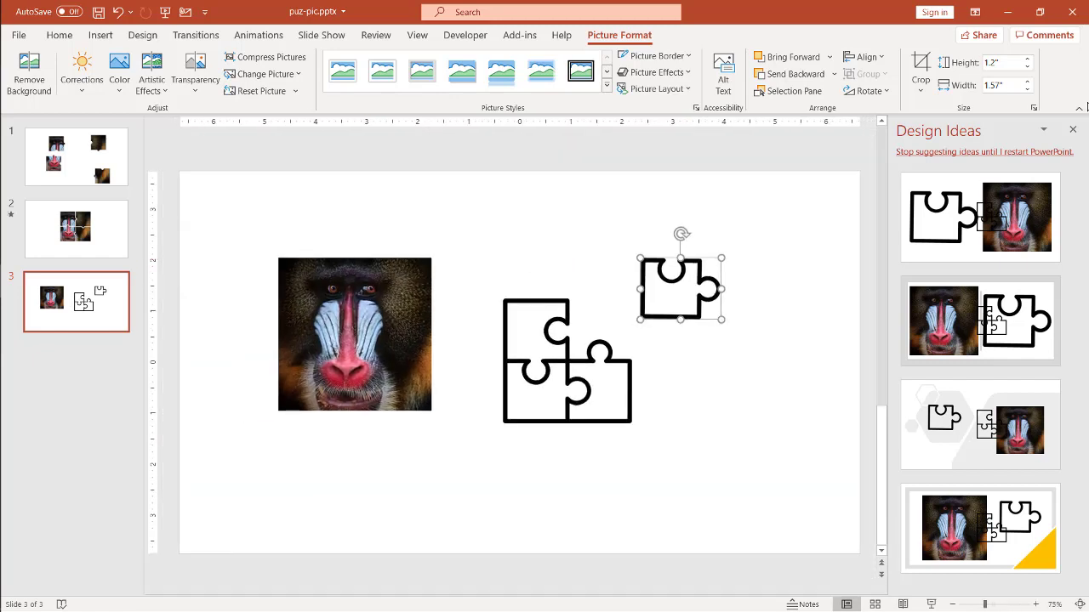
click(1072, 130)
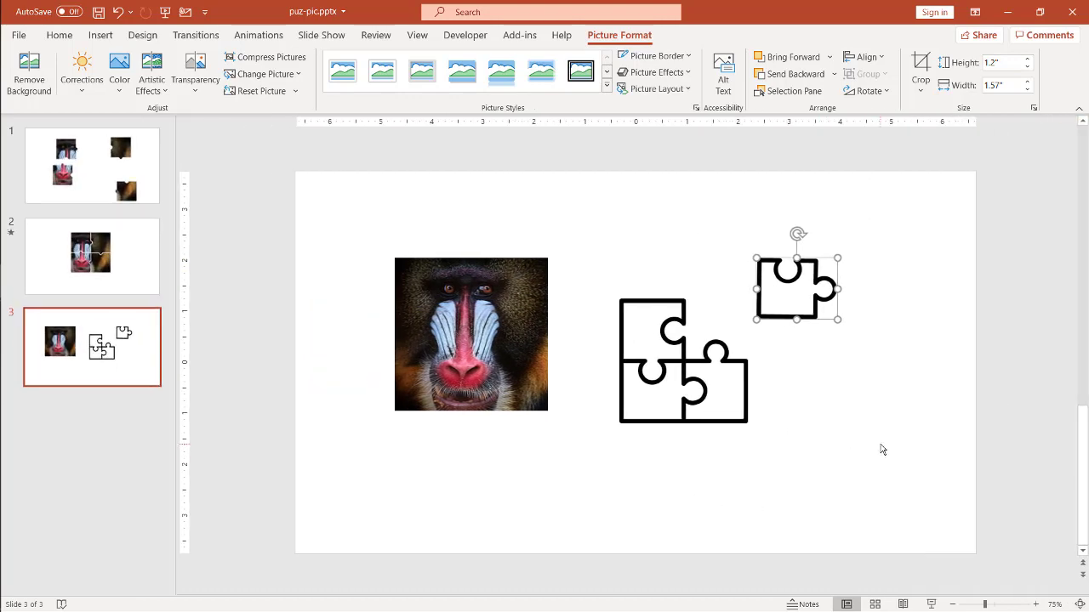
drag(882, 475, 573, 192)
key(Delete)
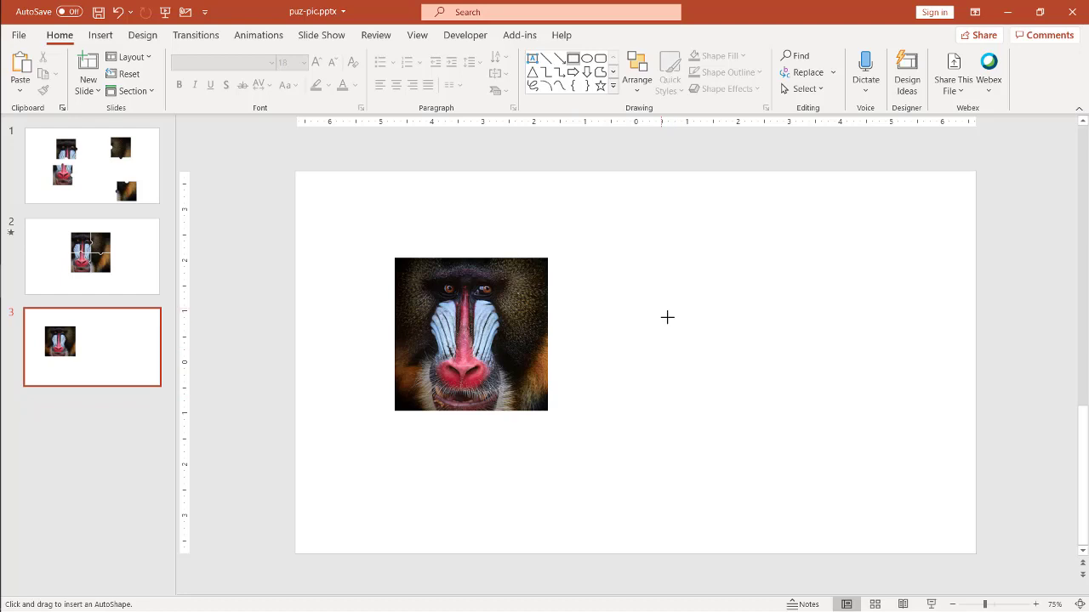
- Draw a rectangle to the right of the mandrill photo
drag(661, 309, 745, 394)
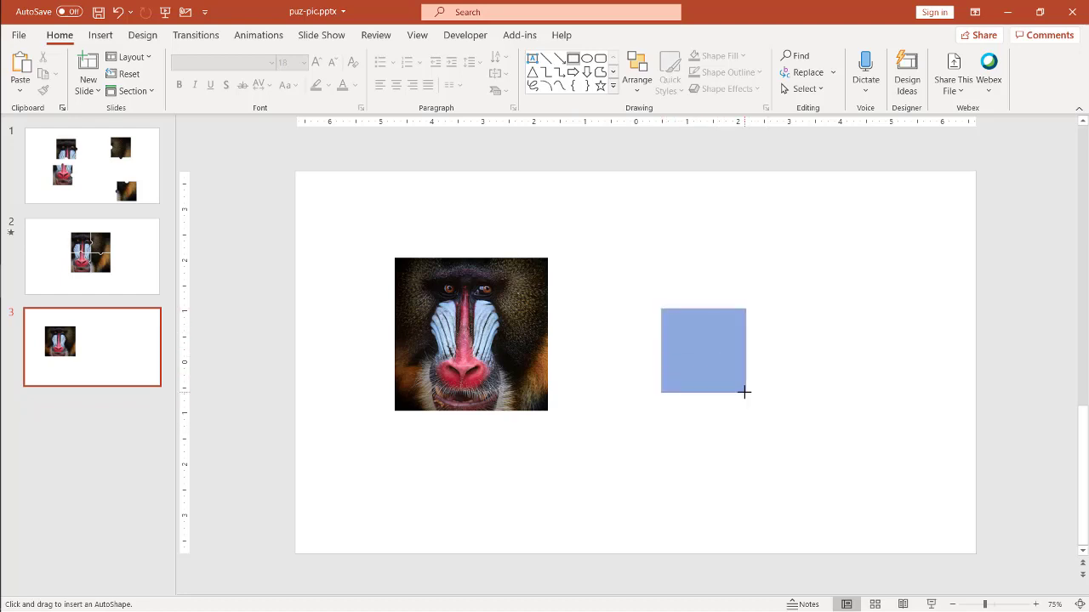
drag(744, 392, 746, 393)
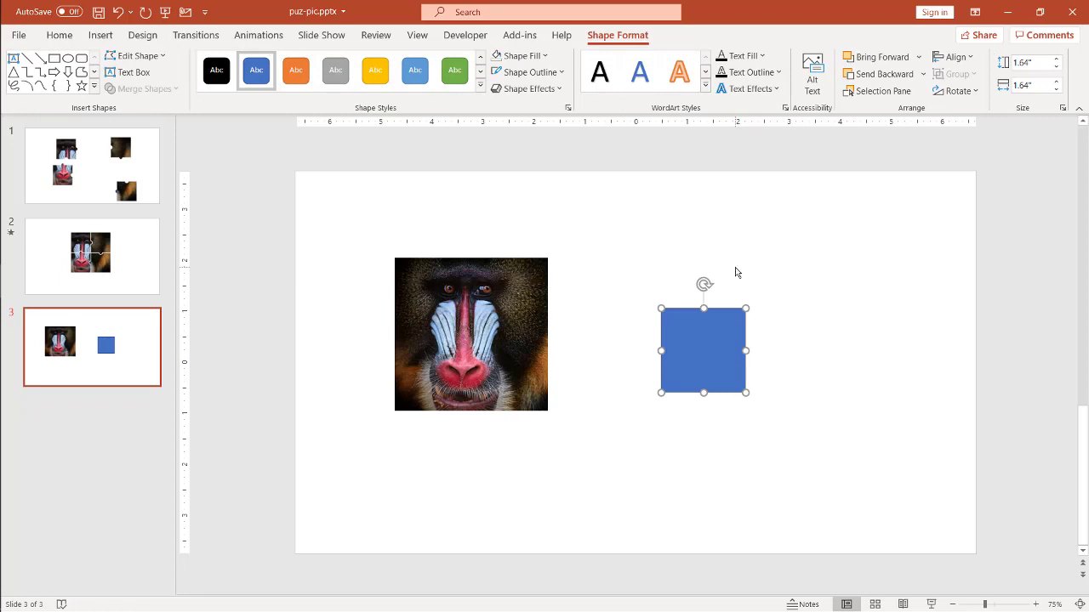
drag(712, 337, 733, 325)
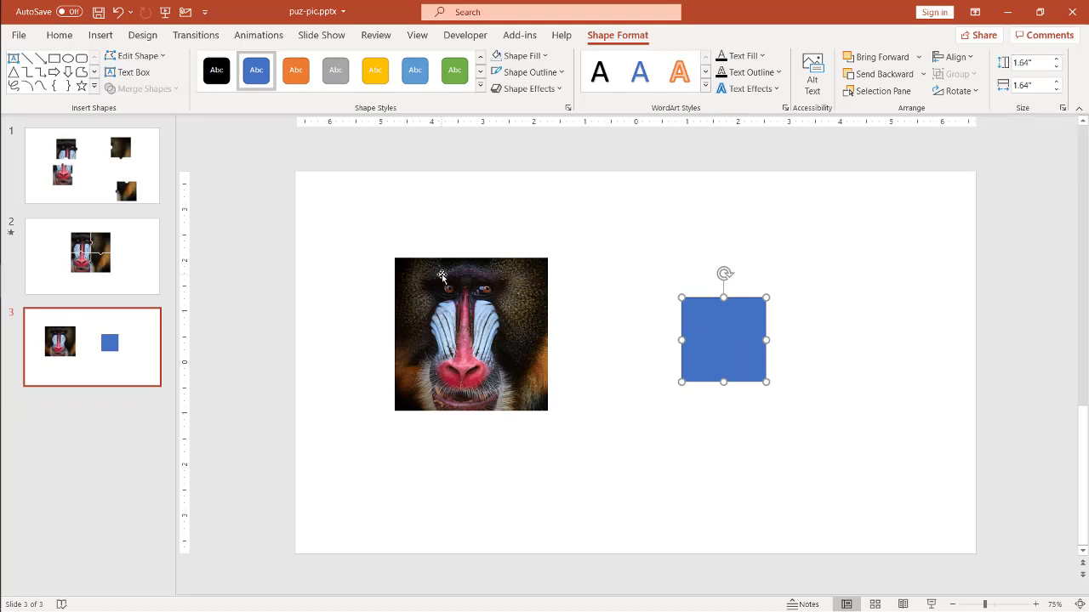
- Make the rectangle a 1.5" by 1.5" square and nudge it into place
click(1035, 65)
text(1.5)
key(Return)
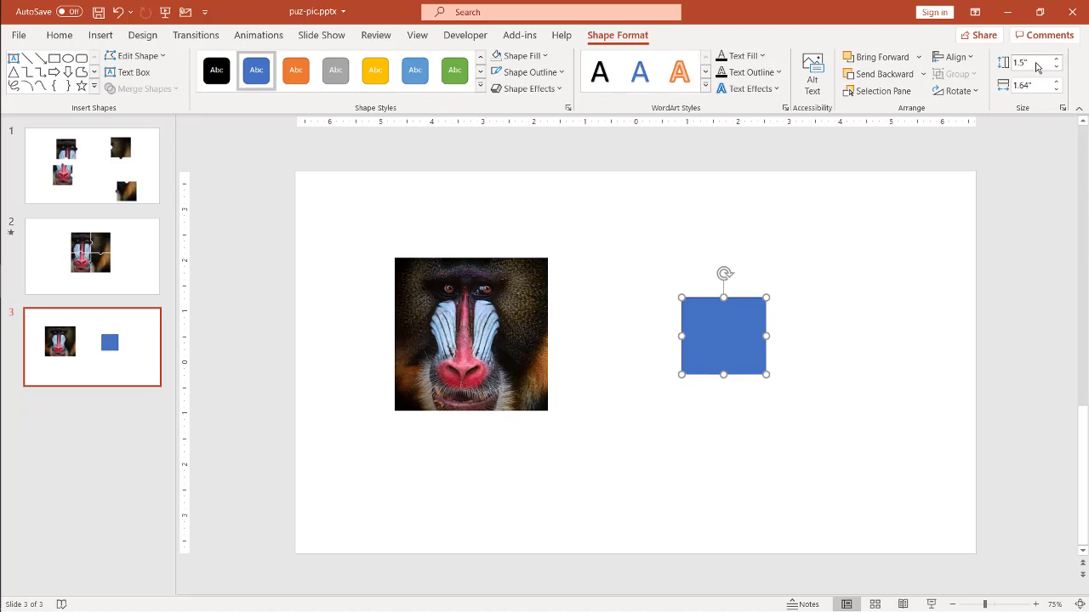
click(1062, 108)
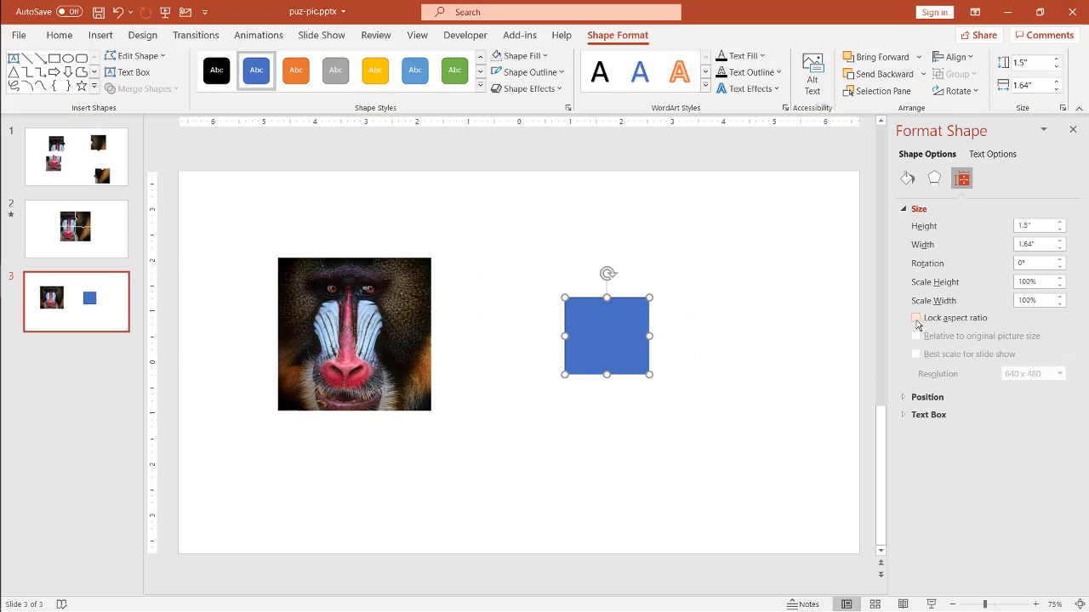
click(1072, 130)
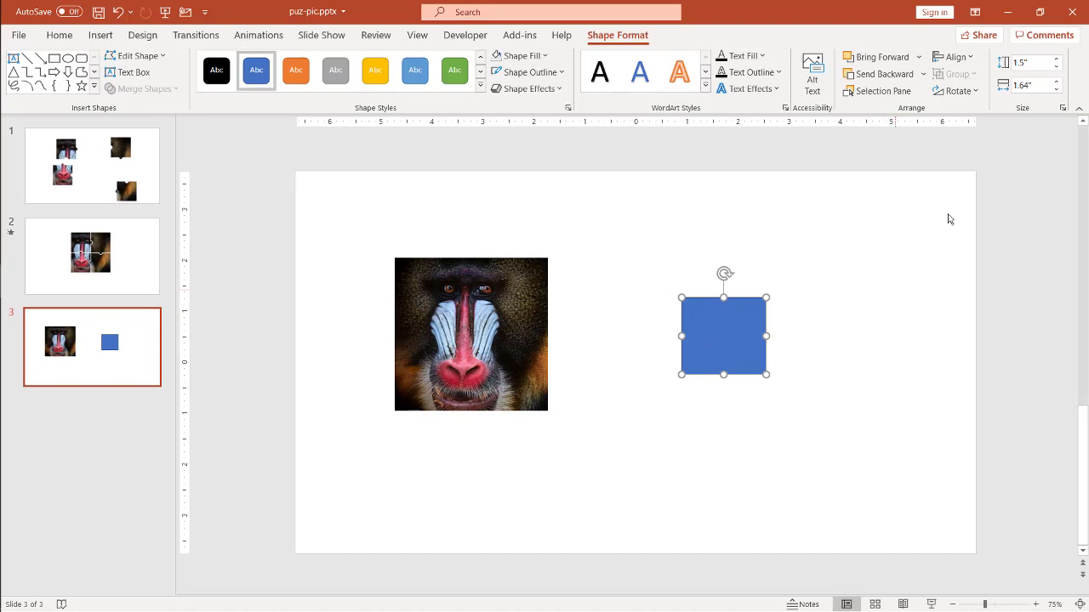
drag(1039, 86, 1002, 94)
text(1.5)
key(Return)
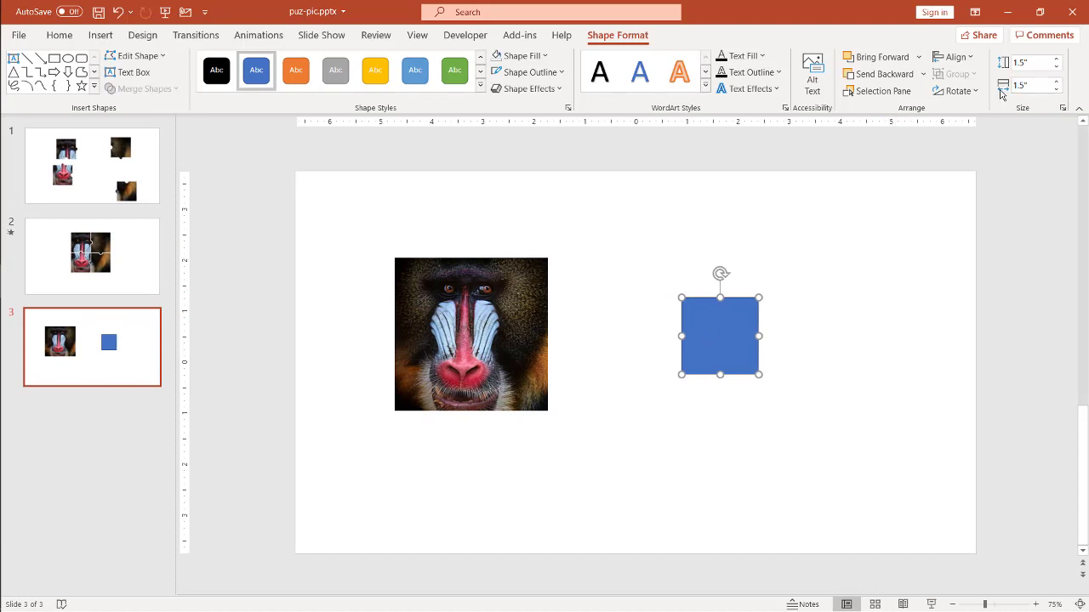
drag(702, 347, 713, 320)
- Draw a small circle with the Oval tool and place it on the square's top edge
click(858, 289)
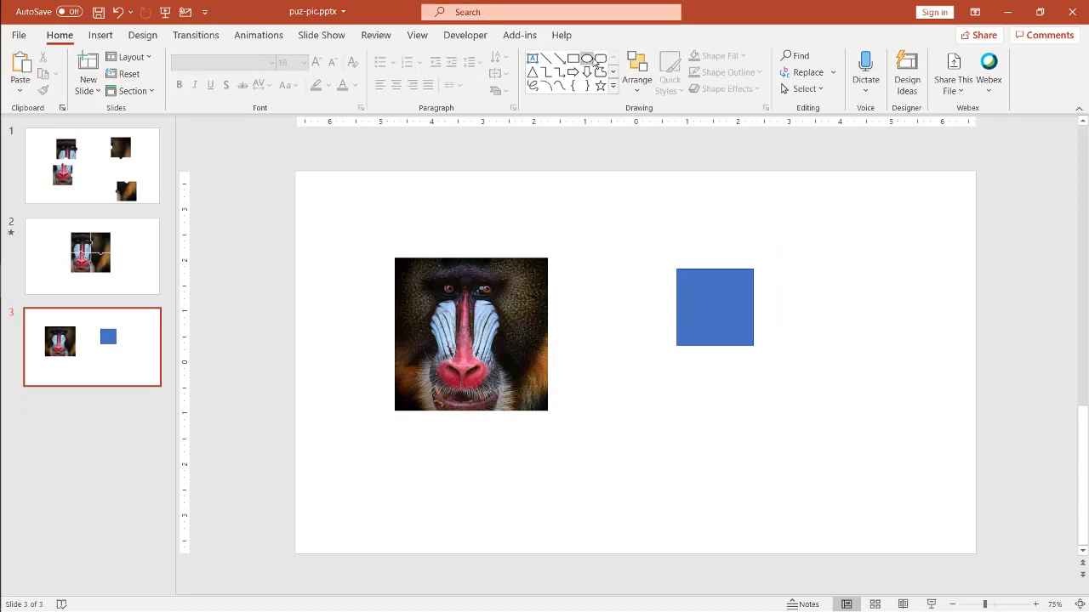
click(102, 34)
click(238, 94)
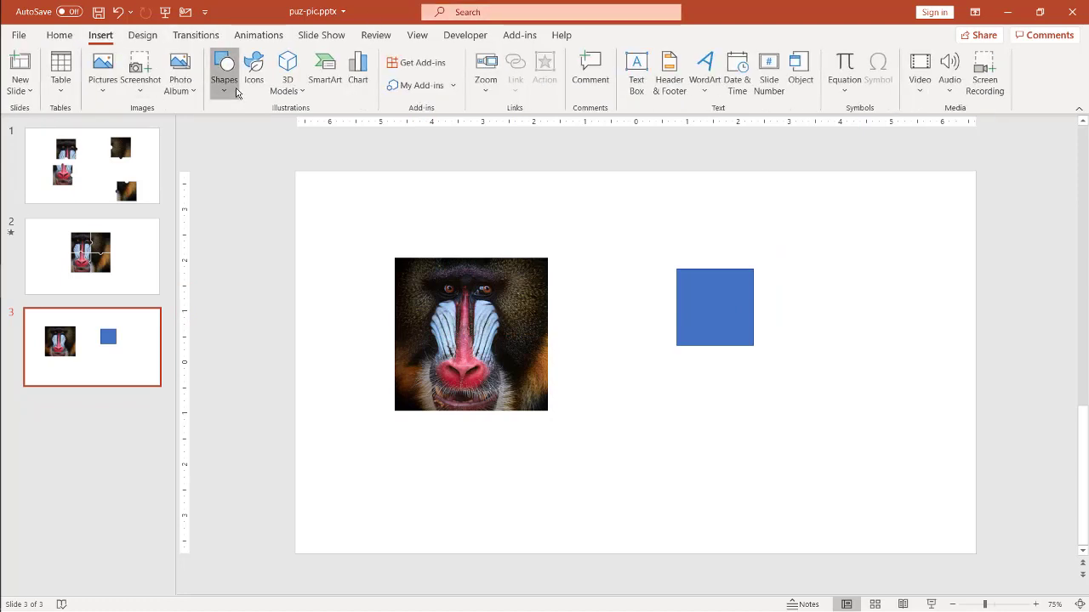
click(59, 34)
click(59, 35)
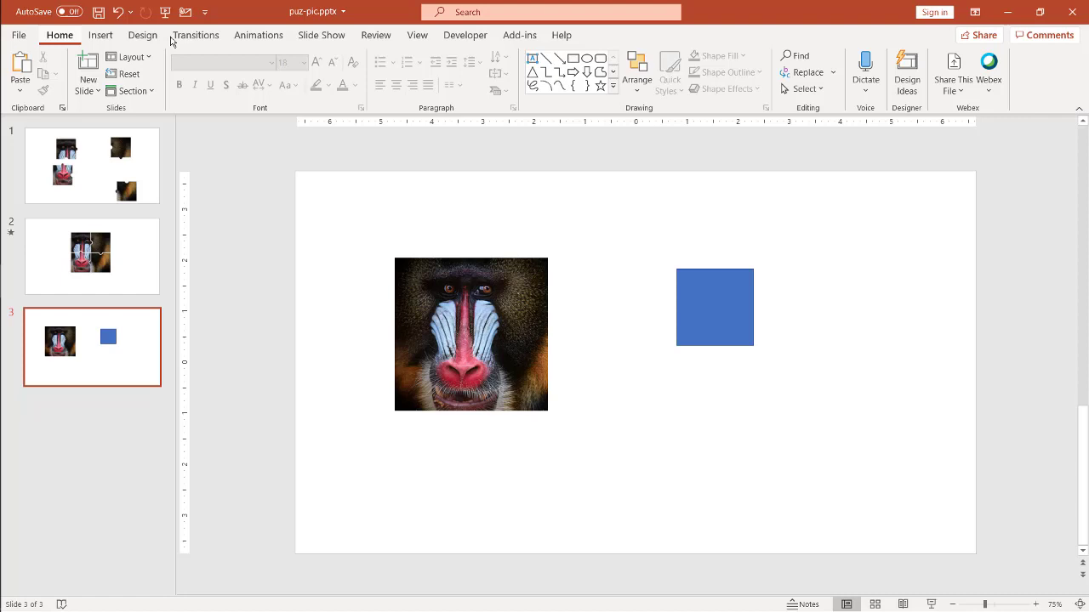
click(587, 60)
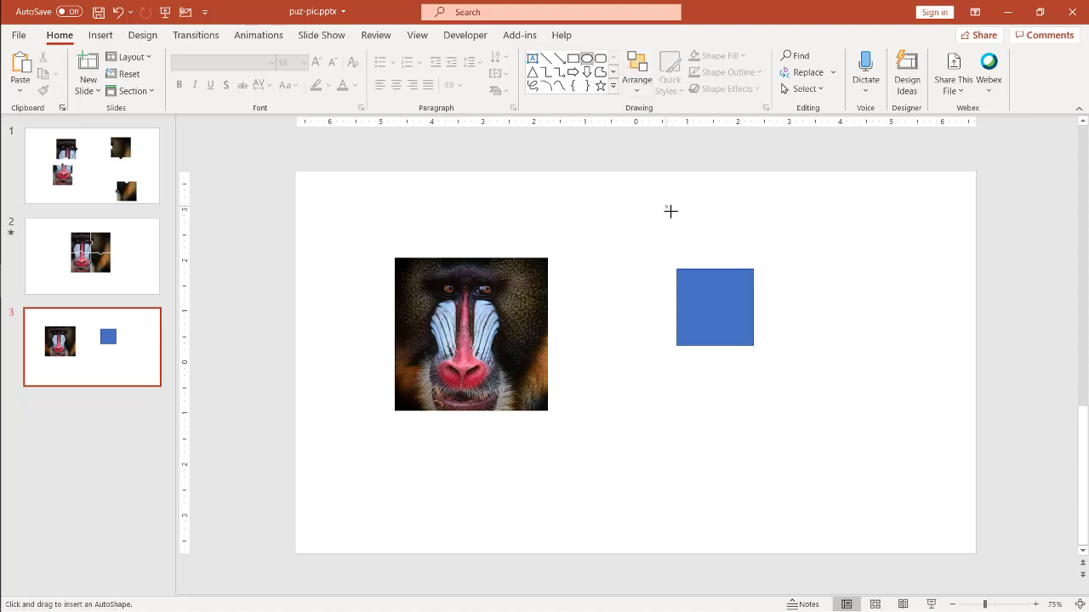
drag(665, 206, 680, 221)
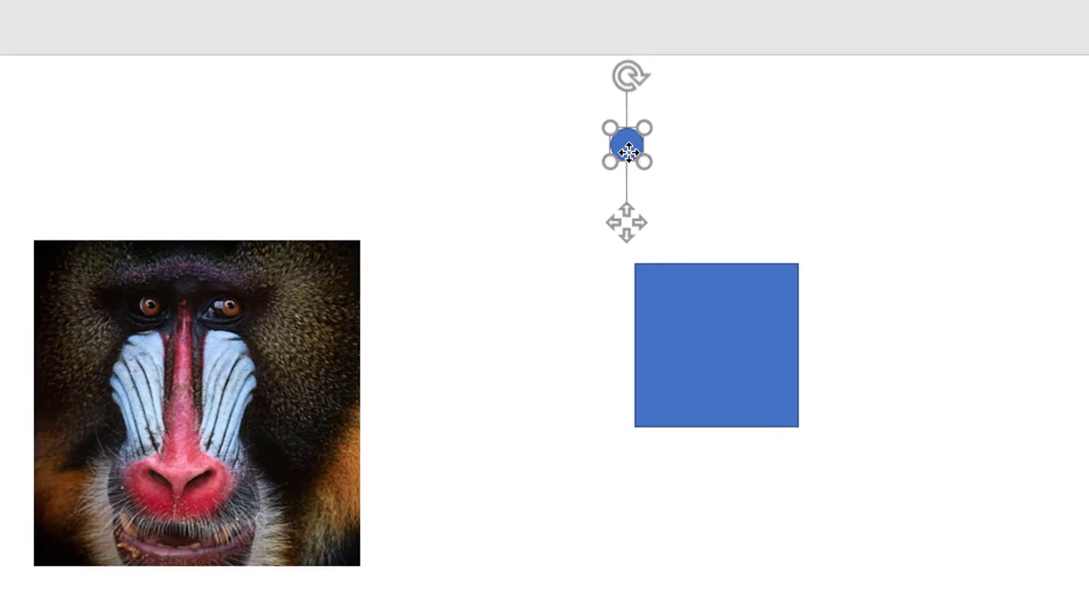
drag(627, 150, 716, 267)
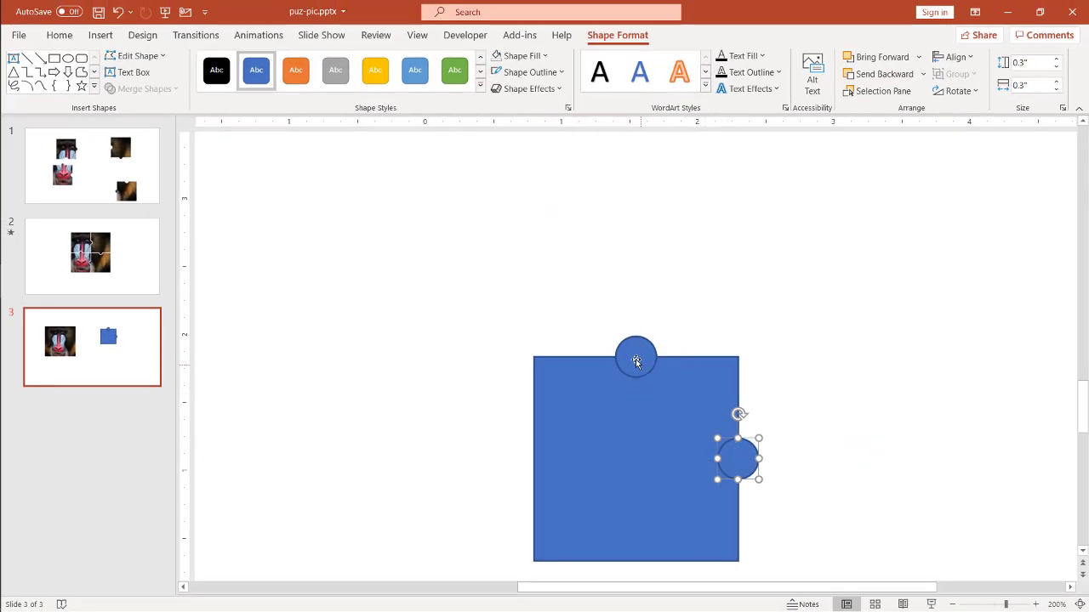
- Union the top circle with the blue square to form the puzzle tab
click(574, 403)
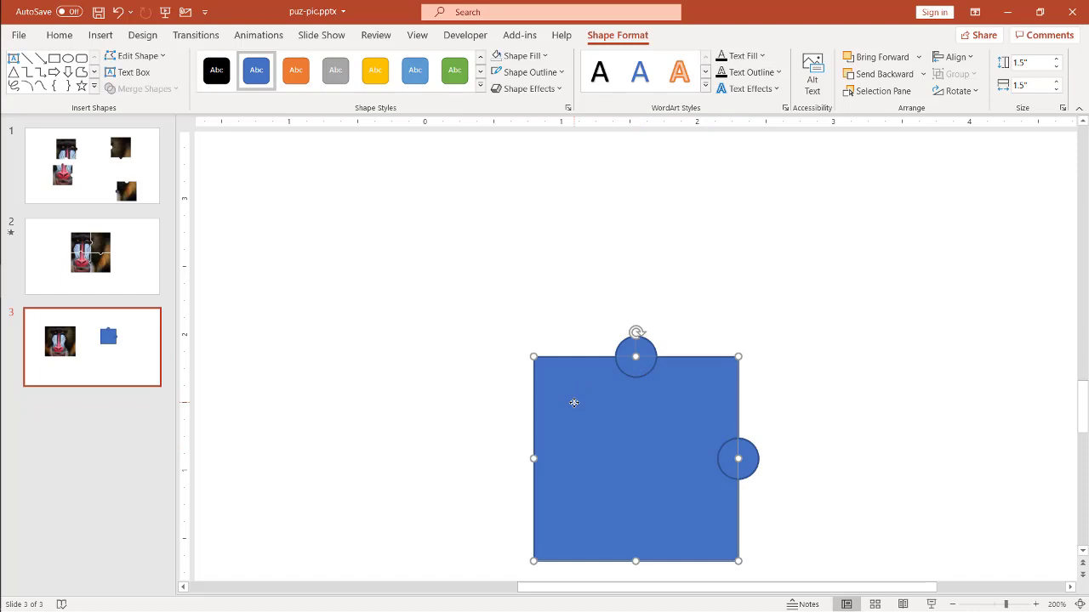
shift+click(649, 348)
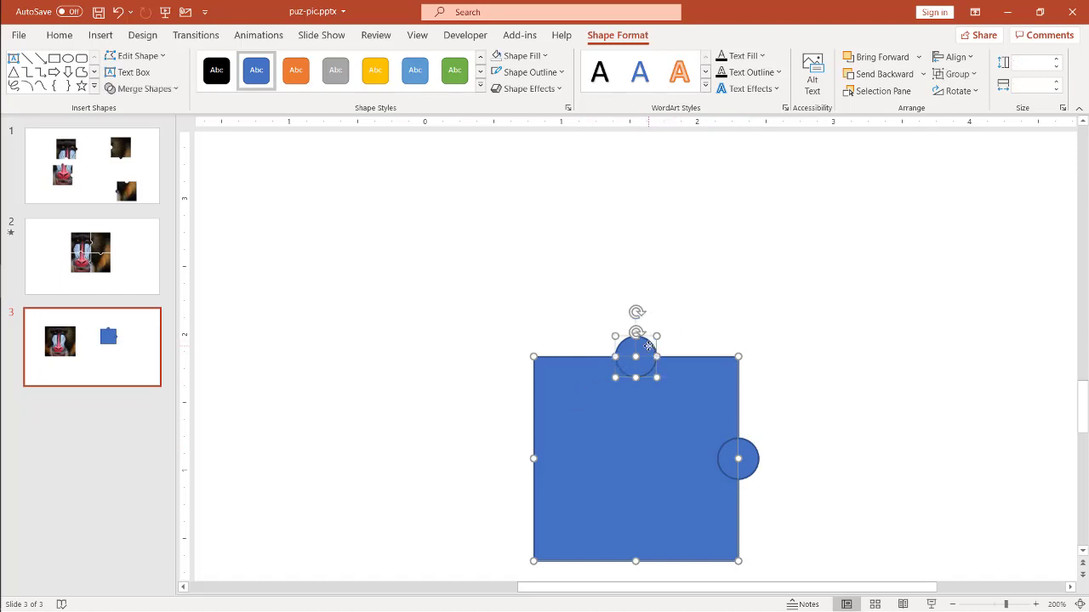
click(169, 91)
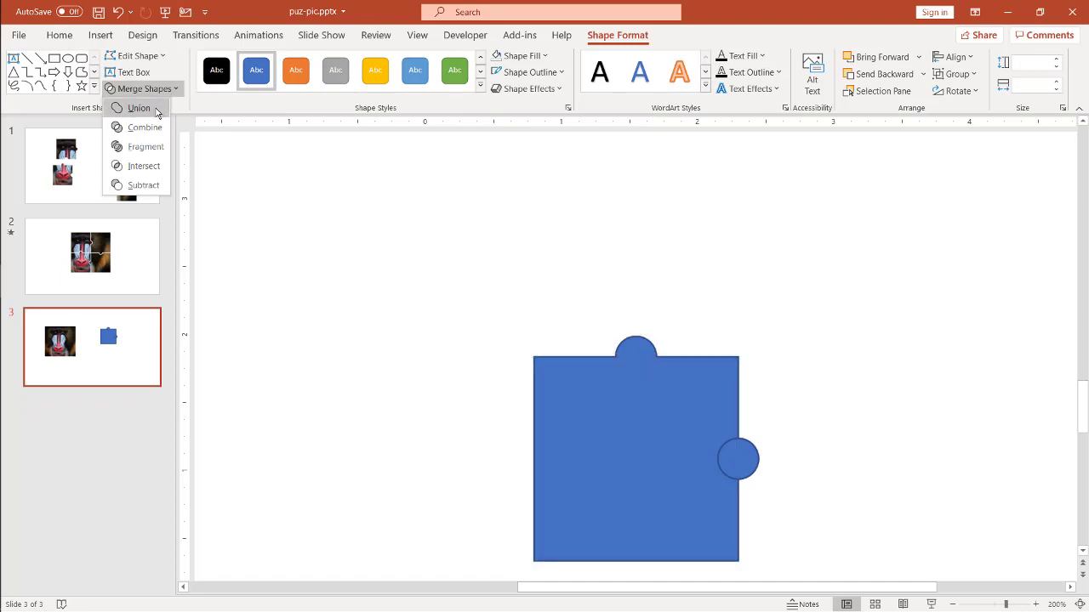
click(157, 109)
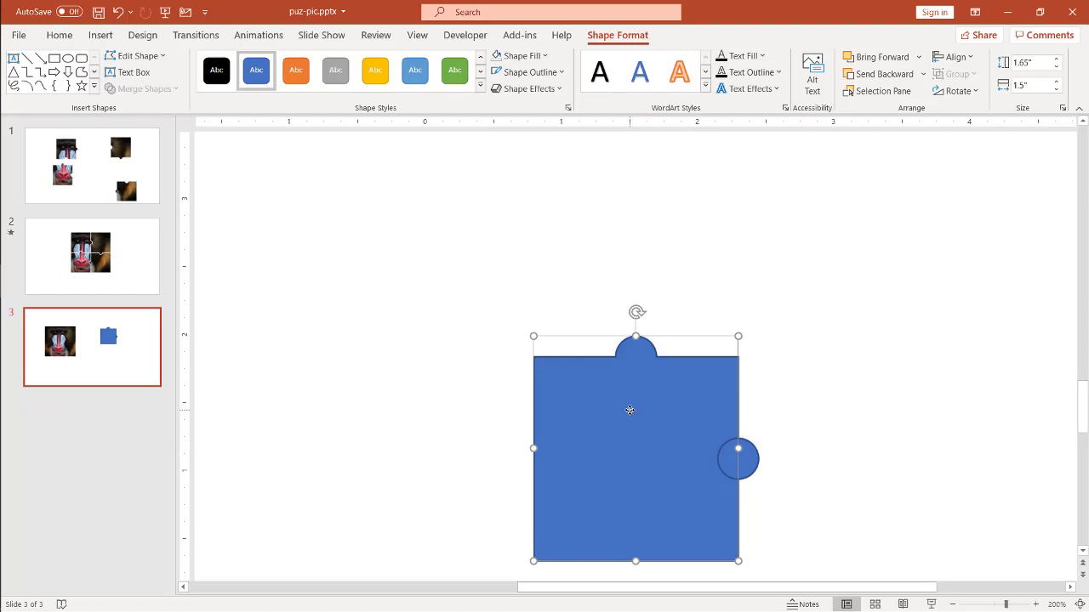
- Subtract the right-side circle from the square to cut a round notch
shift+click(751, 458)
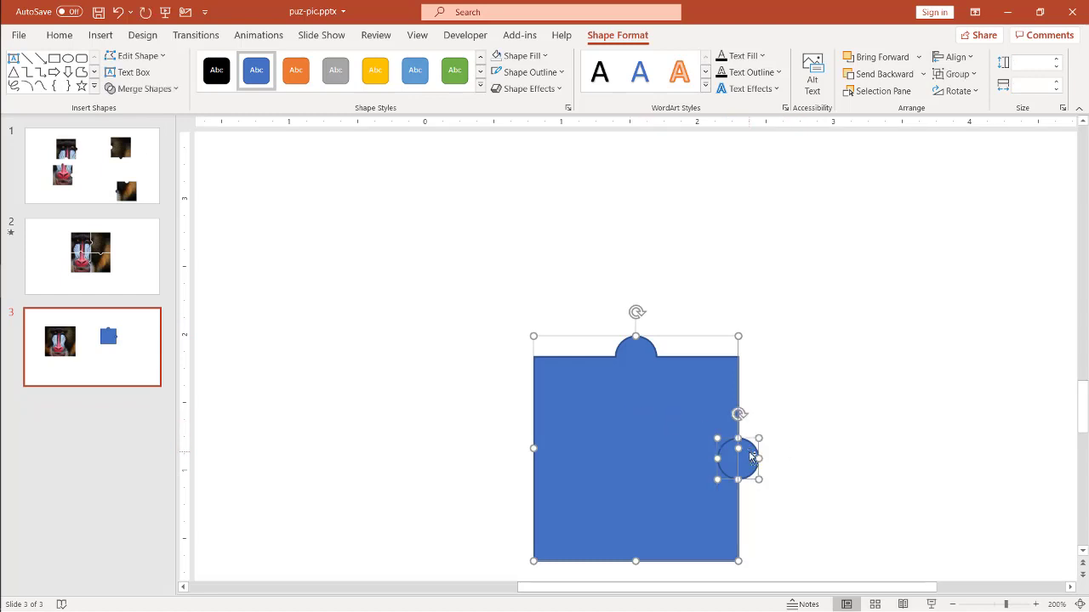
click(174, 87)
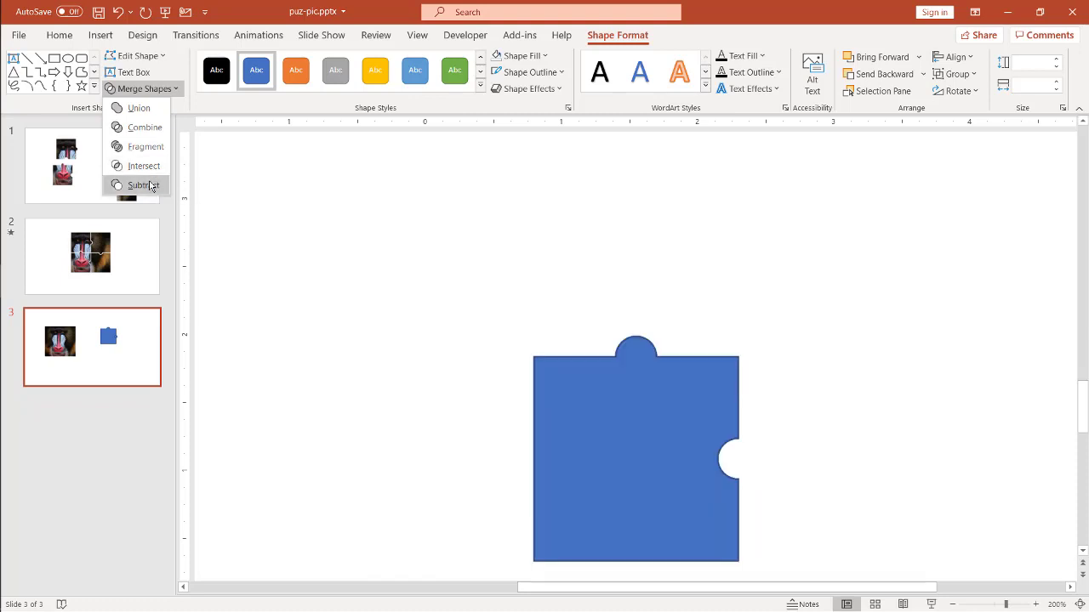
click(149, 185)
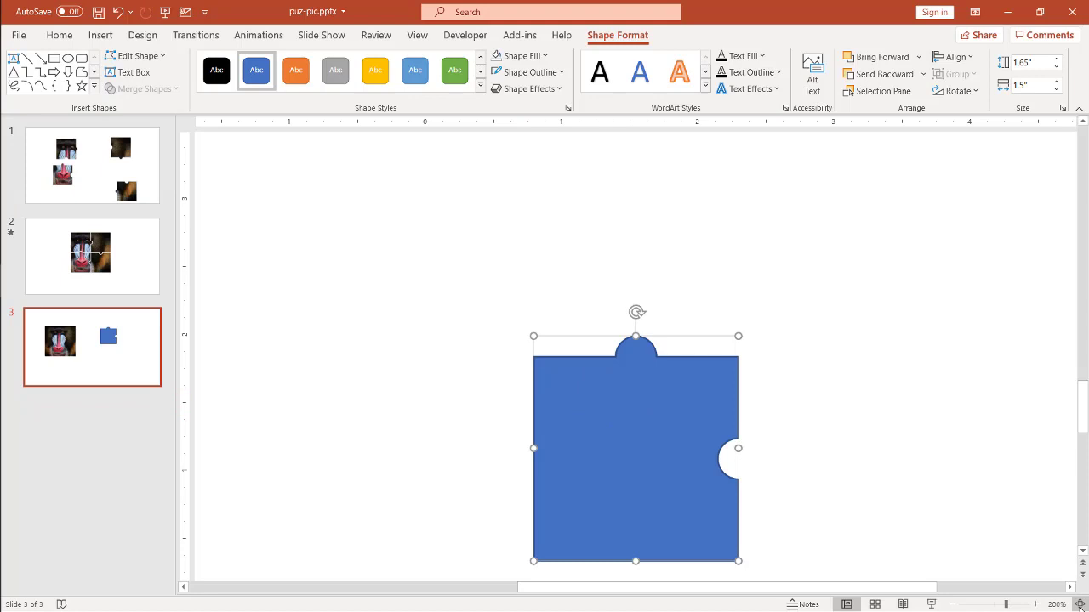
- Fit the slide in view, shift the puzzle piece slightly left and set Shape Fill to No Fill
click(1079, 604)
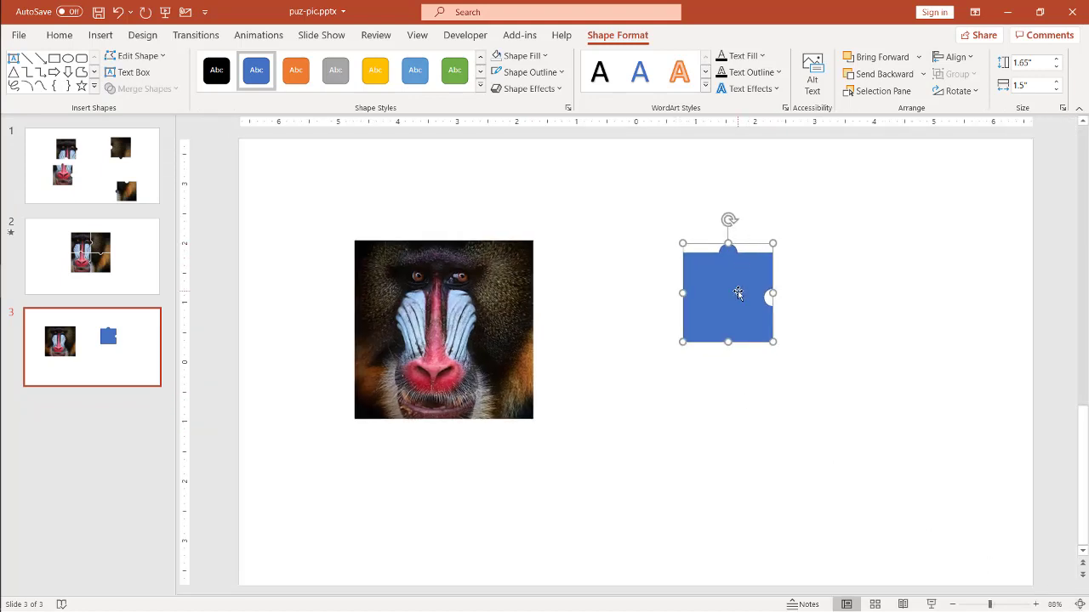
drag(736, 295, 718, 321)
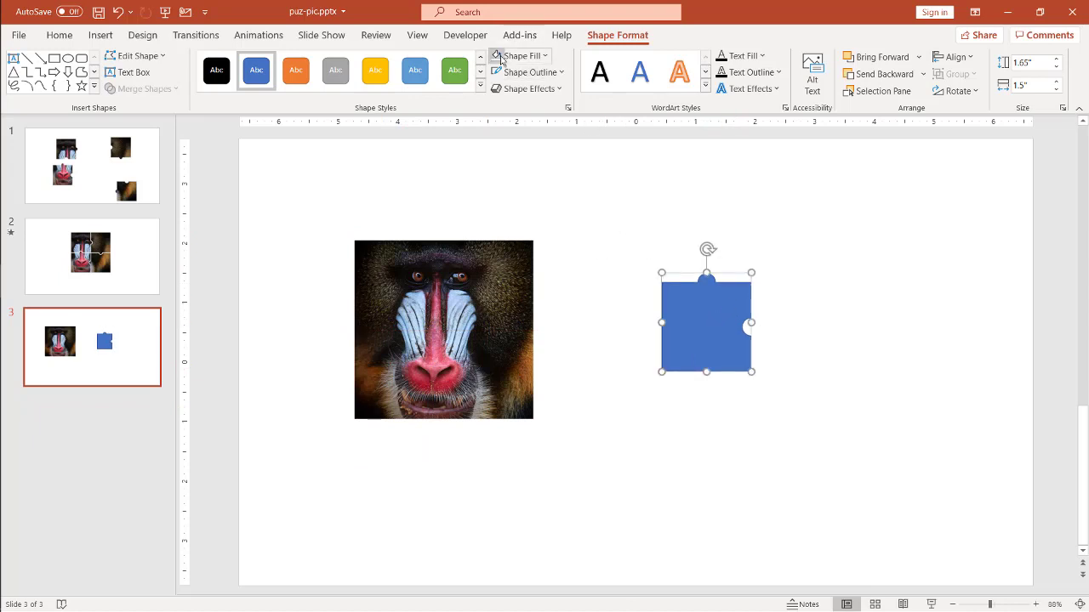
click(545, 56)
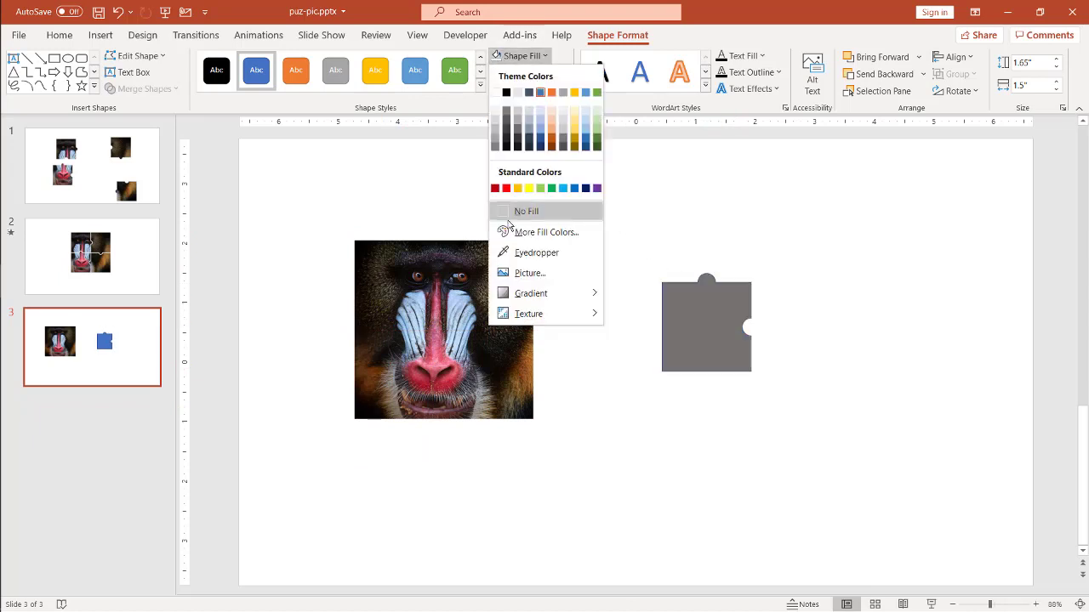
click(521, 211)
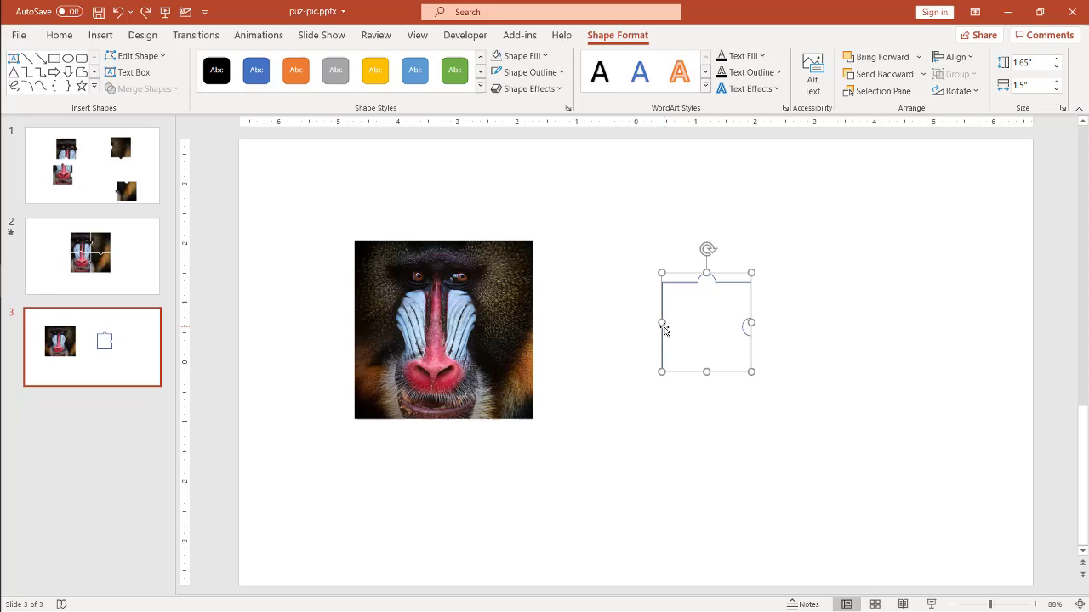
- Duplicate the puzzle piece with Ctrl+D and spread the copies apart
drag(664, 336, 660, 357)
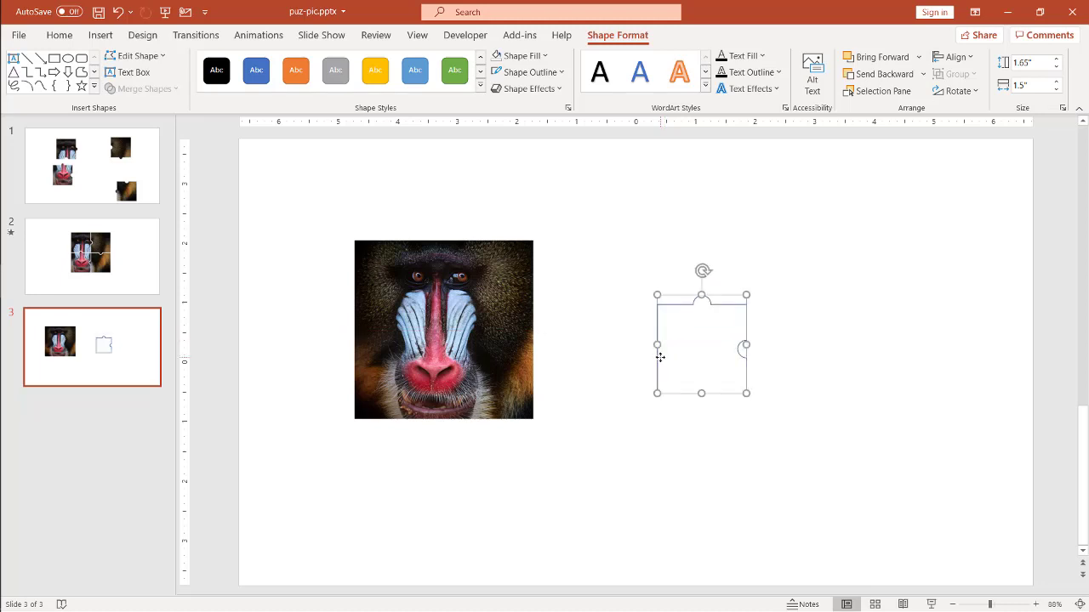
key(ctrl+d)
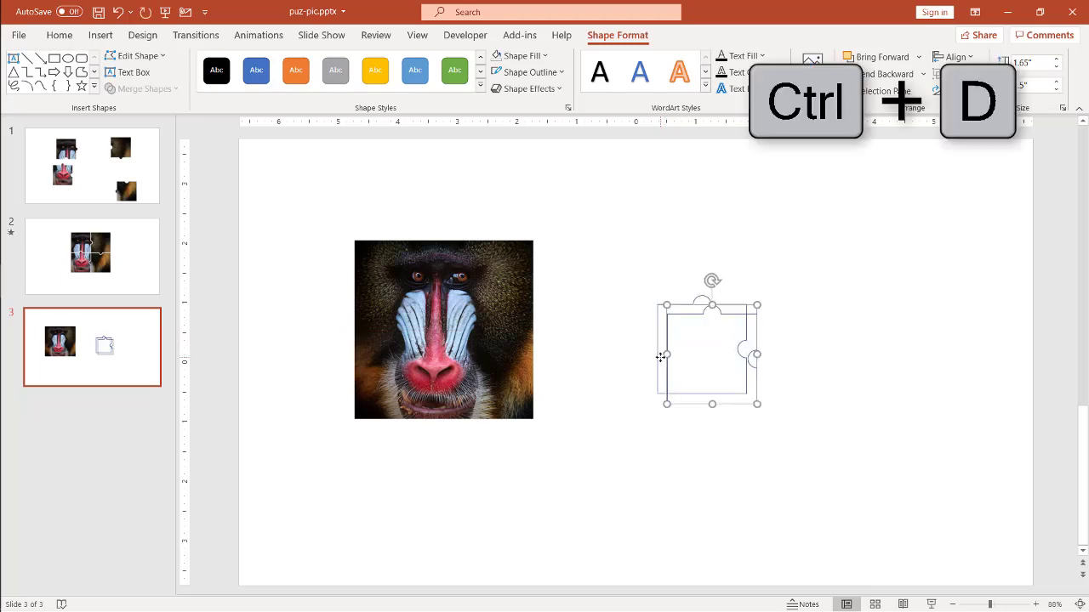
key(ctrl+d)
key(ctrl+d)
click(746, 484)
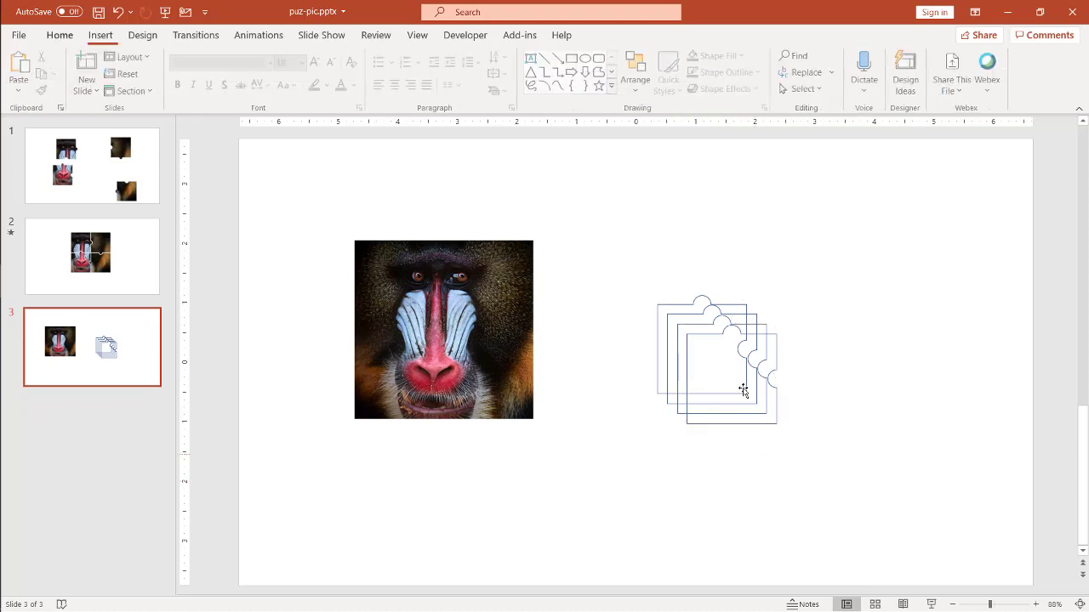
drag(688, 359, 816, 356)
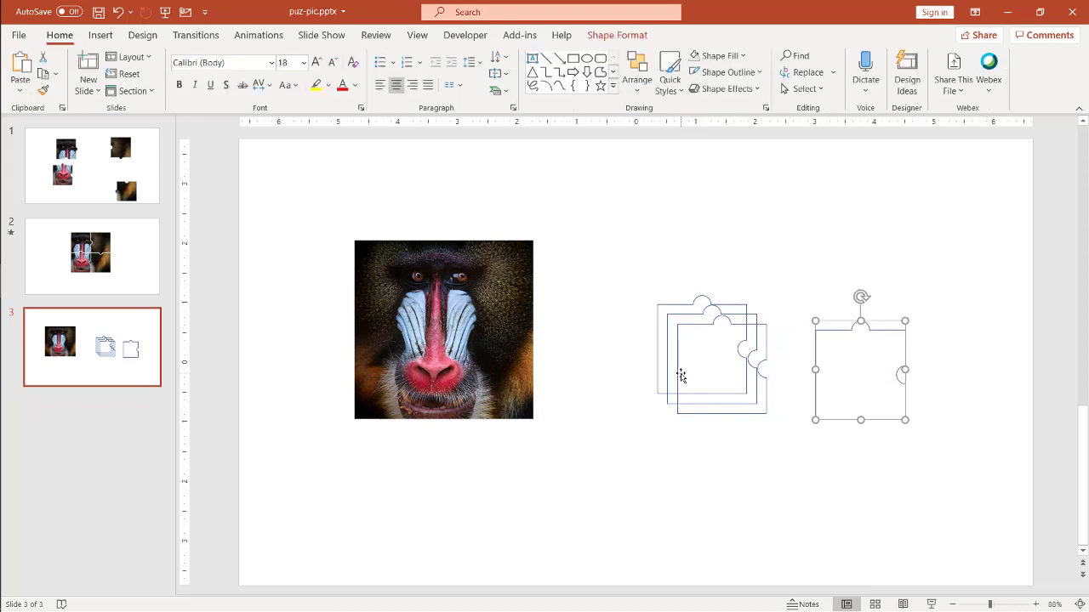
drag(680, 376, 756, 227)
drag(668, 365, 608, 433)
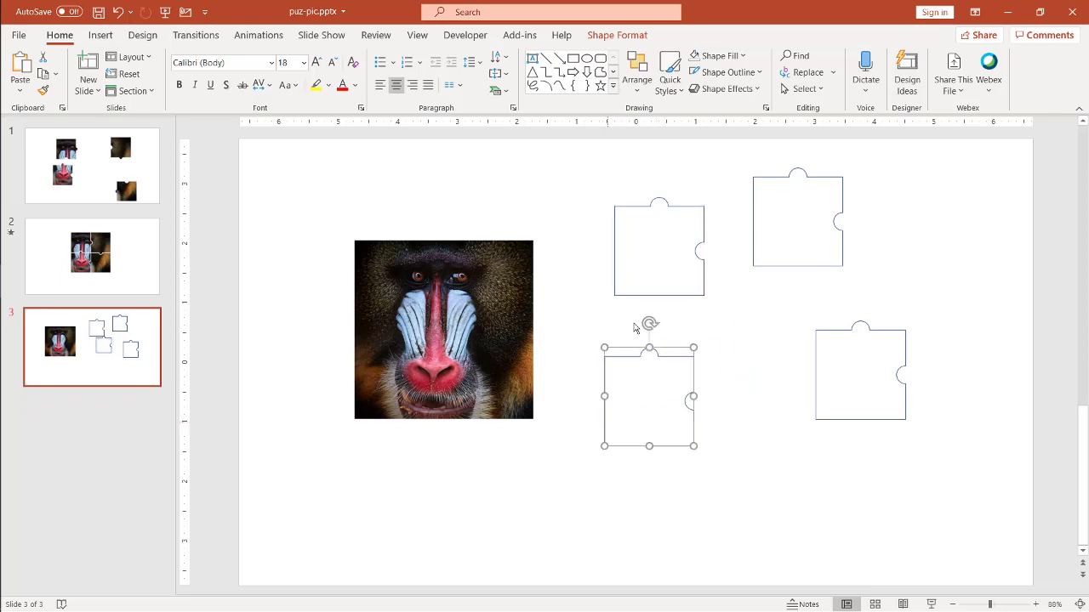
- Rotate the upper-left piece a quarter turn and place it above the lower-left piece
click(653, 219)
click(651, 204)
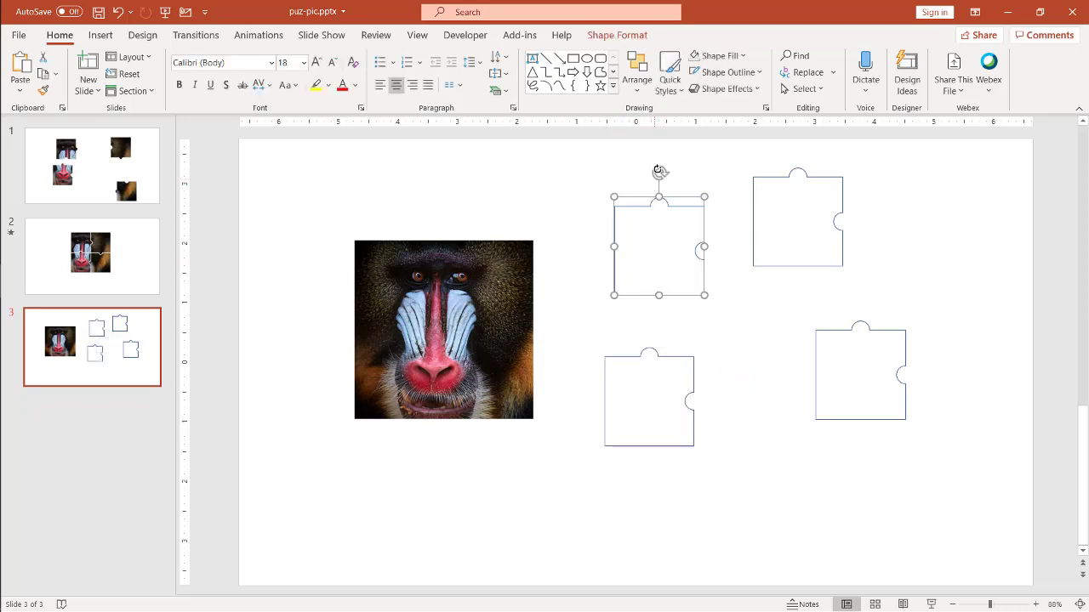
drag(658, 170, 703, 247)
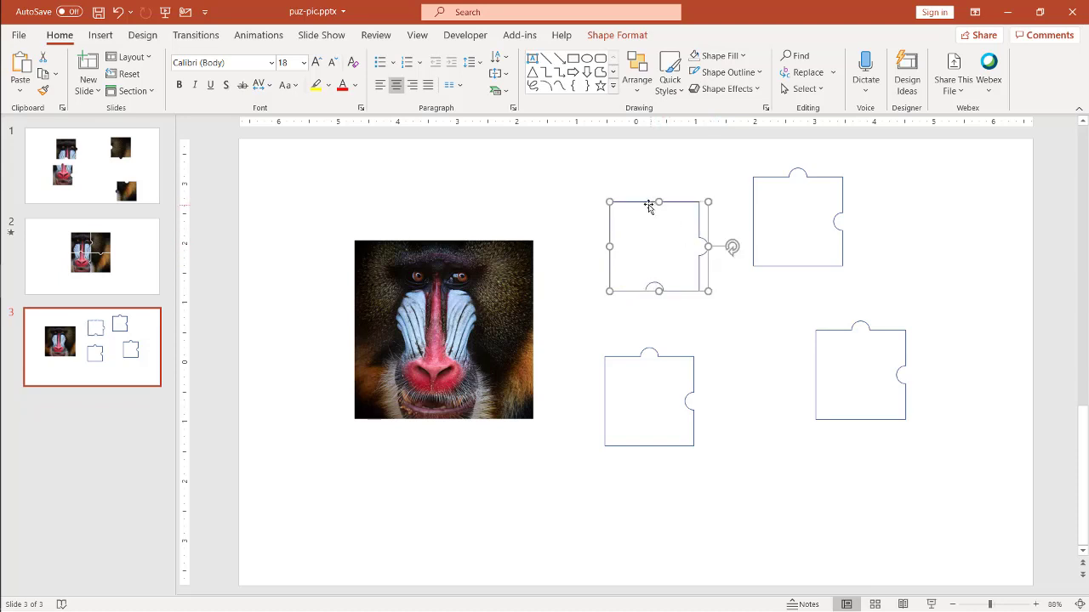
drag(649, 204, 639, 264)
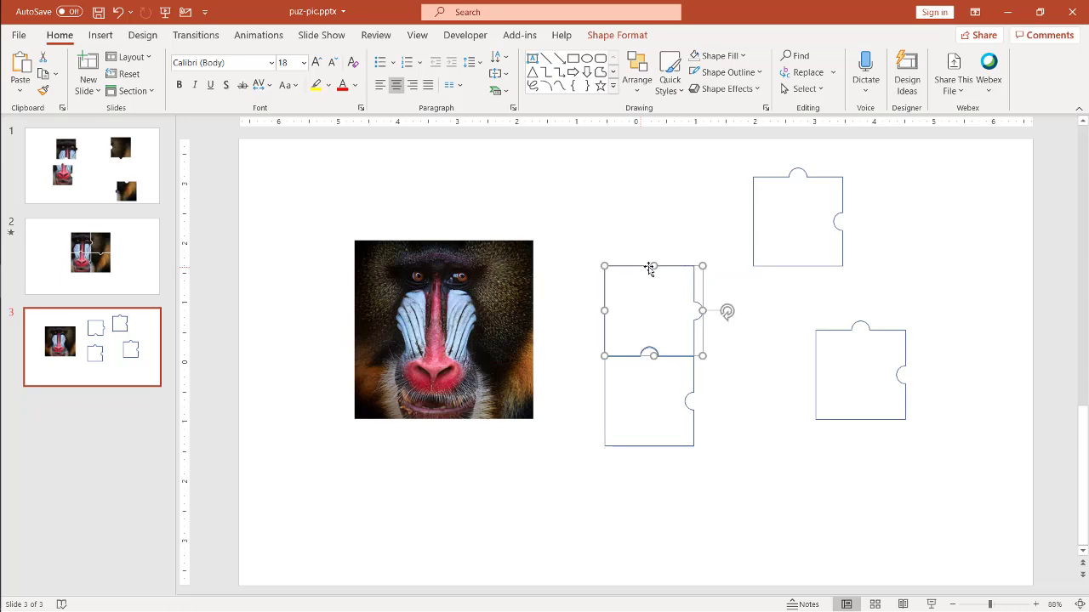
- Rotate the top-right piece a quarter turn and snap it beside the upper-left piece
click(800, 223)
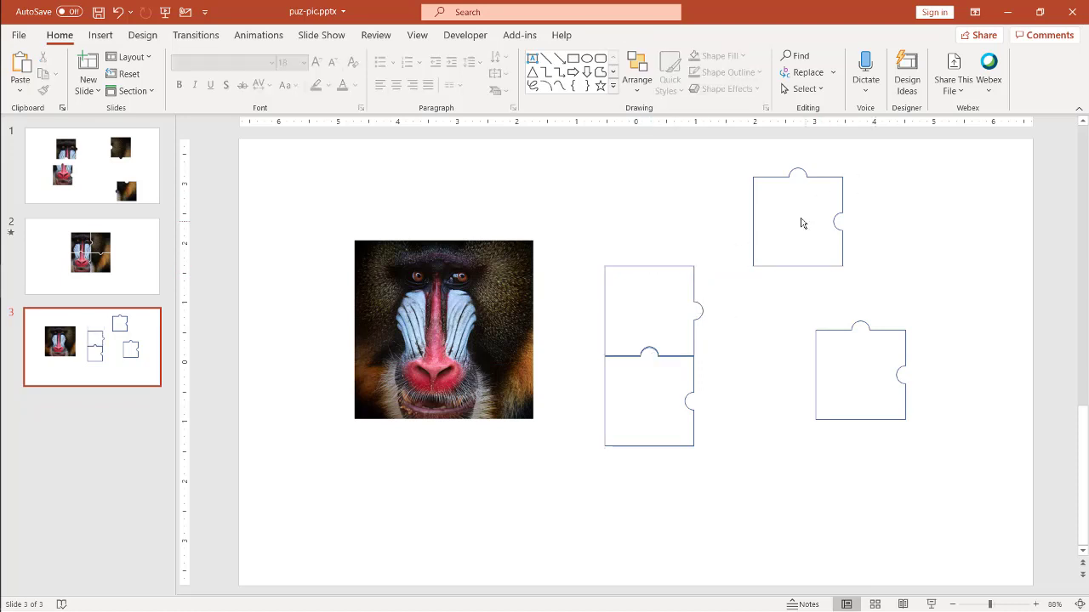
click(771, 184)
drag(797, 144, 868, 210)
drag(811, 176, 845, 195)
drag(904, 238, 836, 295)
drag(833, 201, 751, 267)
- Rotate the last piece a quarter turn and fit it into the bottom-right slot
click(879, 344)
click(876, 330)
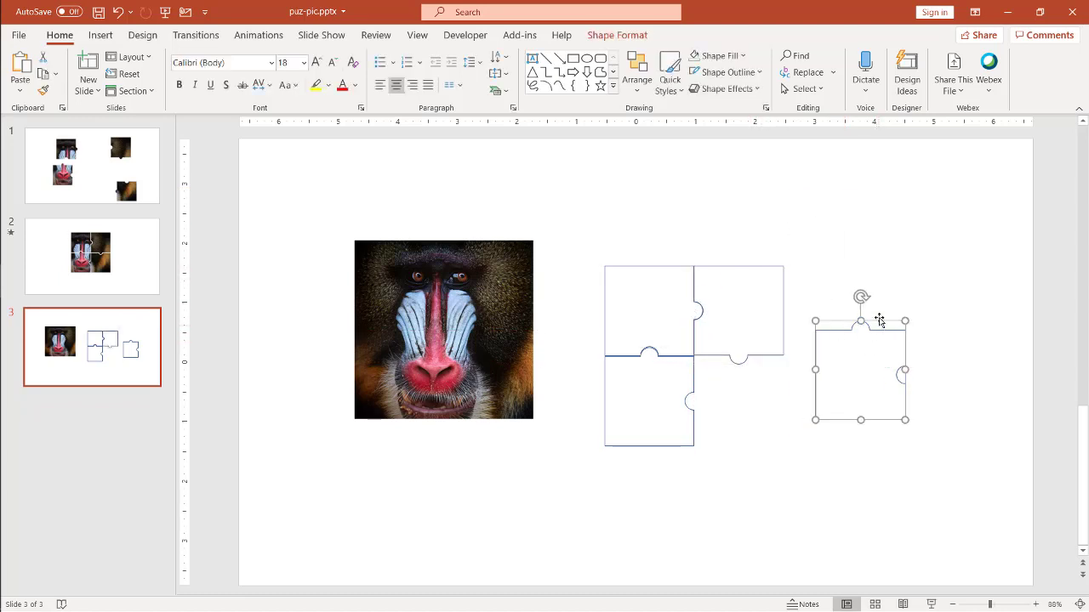
drag(861, 296, 761, 368)
drag(841, 323, 710, 357)
click(933, 338)
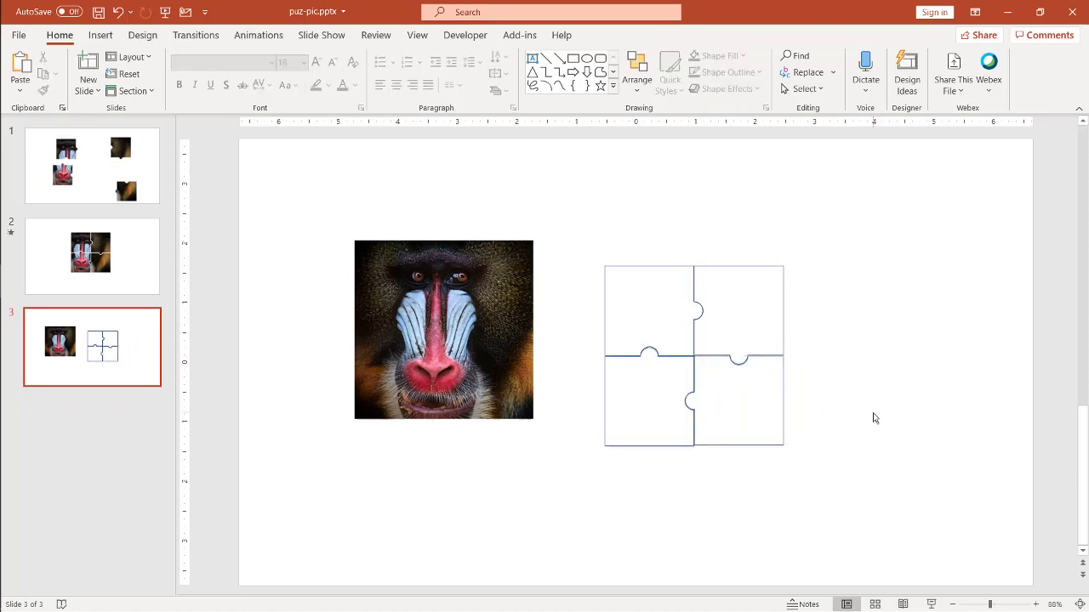
- Nudge the bottom-right piece right and down, and the top-right piece right, to align edges
scroll(873, 417, up, 6)
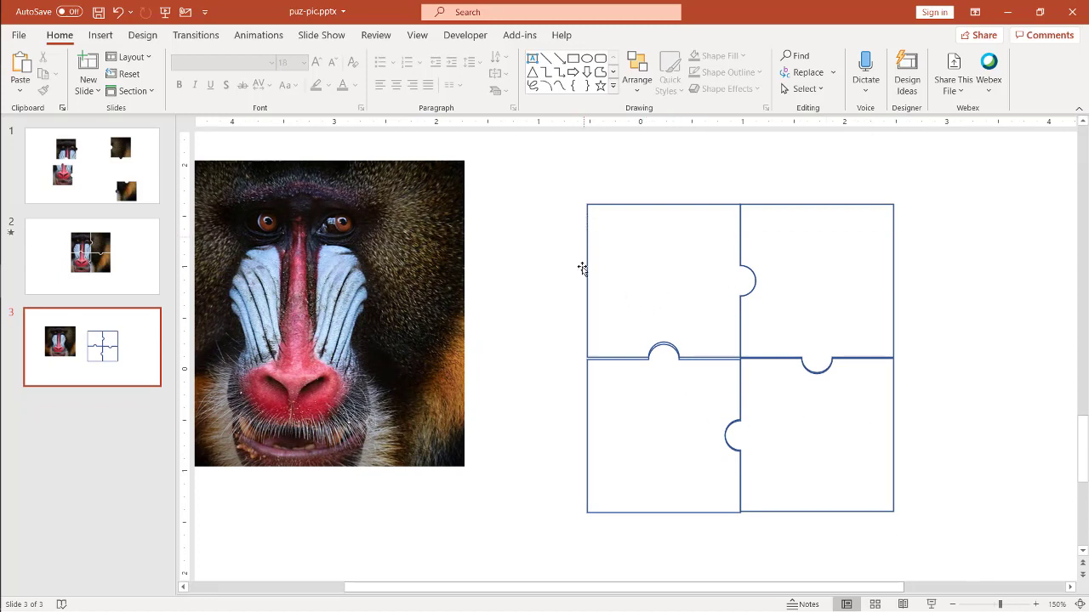
click(892, 429)
key(Right)
key(Right)
key(Right)
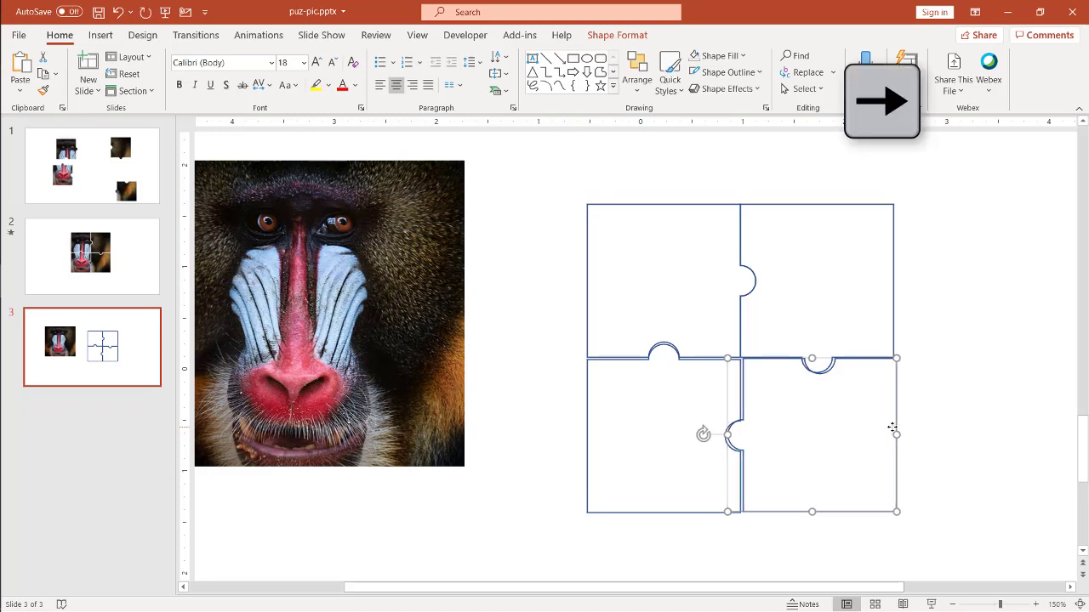
key(Down)
key(Down)
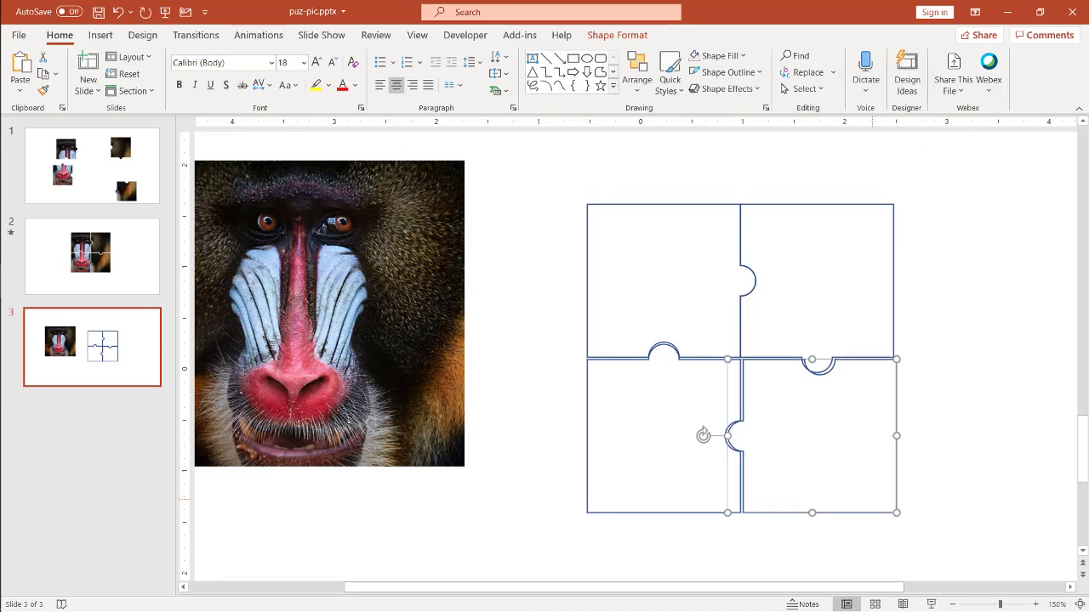
click(818, 208)
key(Right)
key(Right)
key(Right)
key(Right)
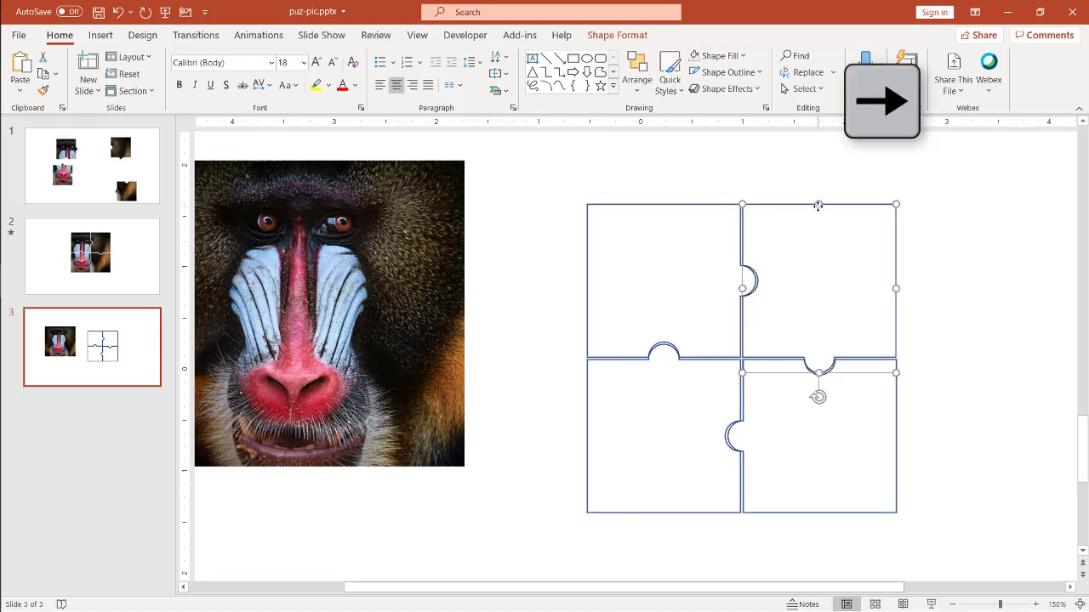
click(1013, 252)
click(799, 206)
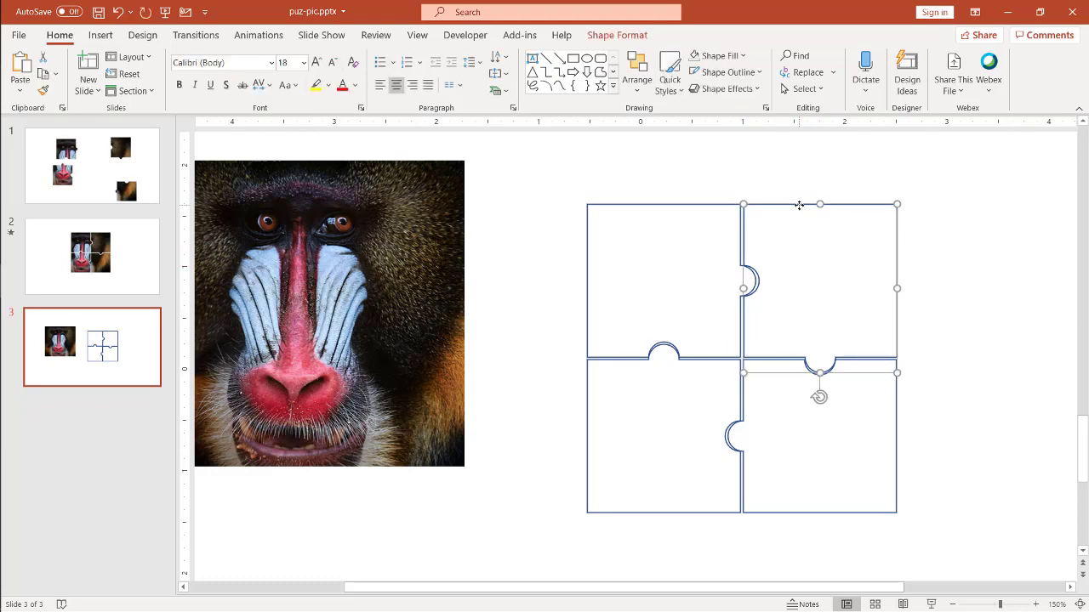
click(972, 320)
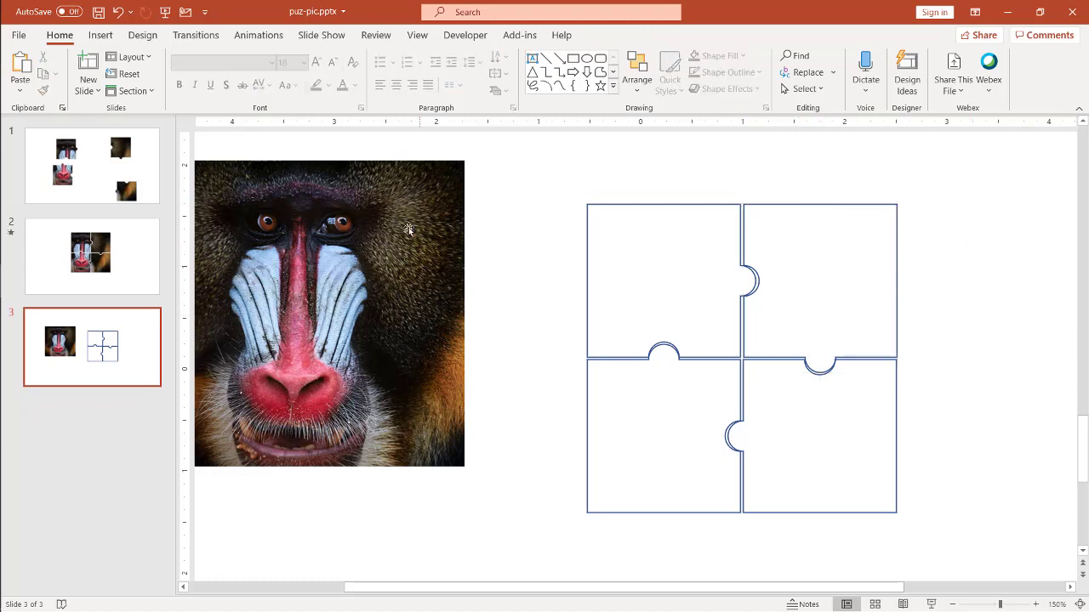
- Enlarge the mandrill photo from its corner and place it over all four puzzle pieces
drag(408, 230, 831, 266)
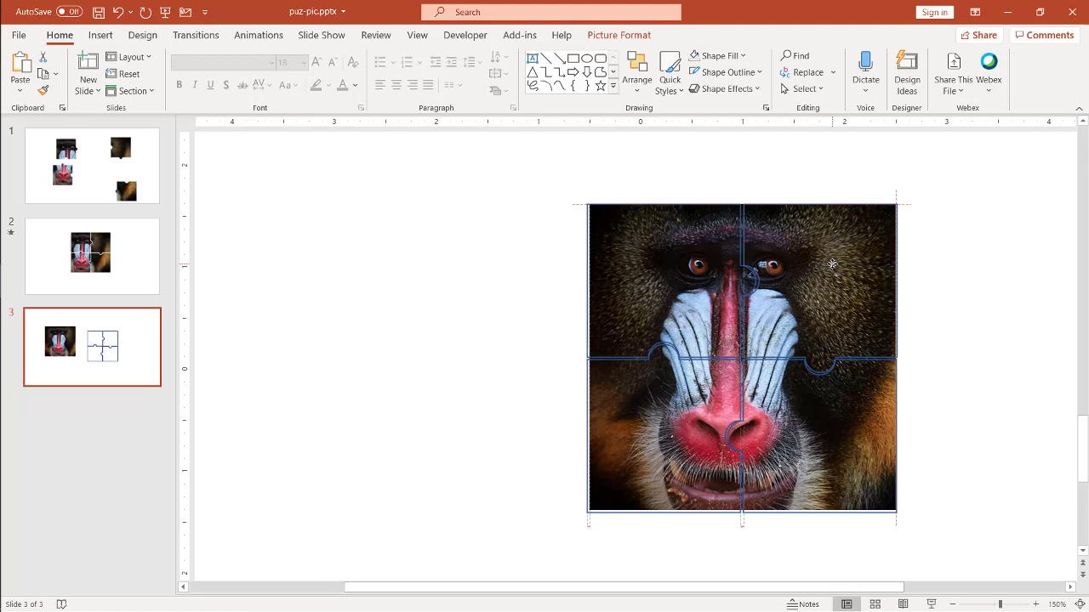
drag(832, 264, 830, 264)
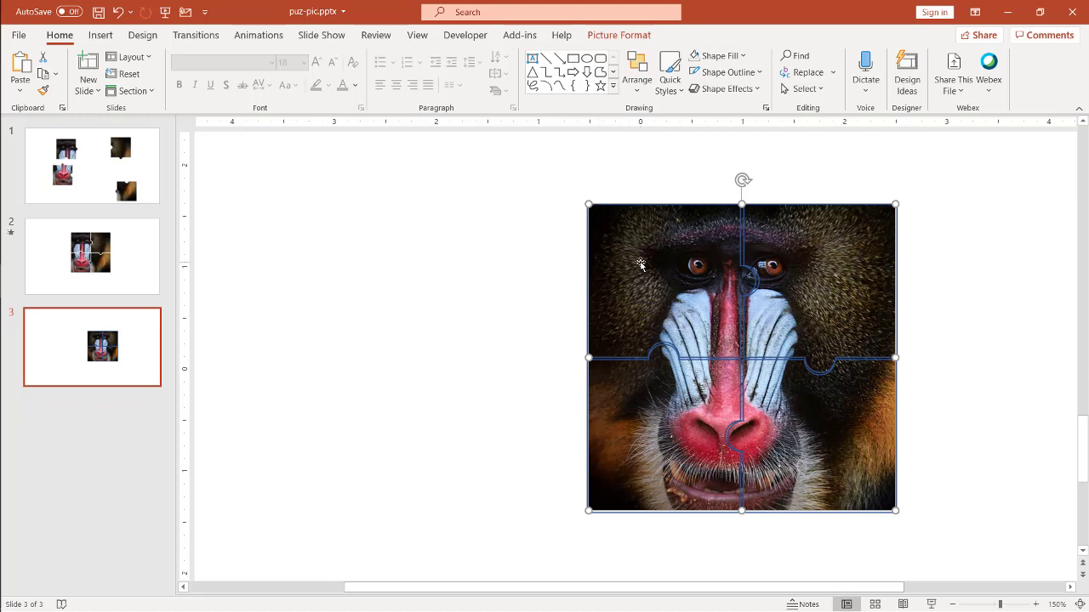
drag(641, 264, 437, 305)
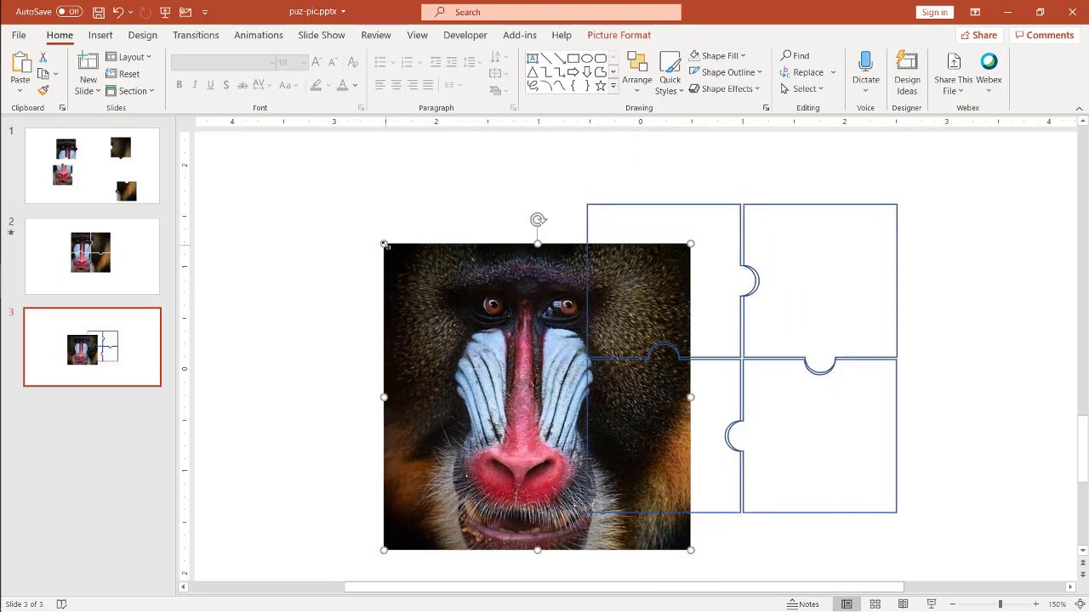
drag(383, 244, 370, 226)
drag(435, 278, 623, 266)
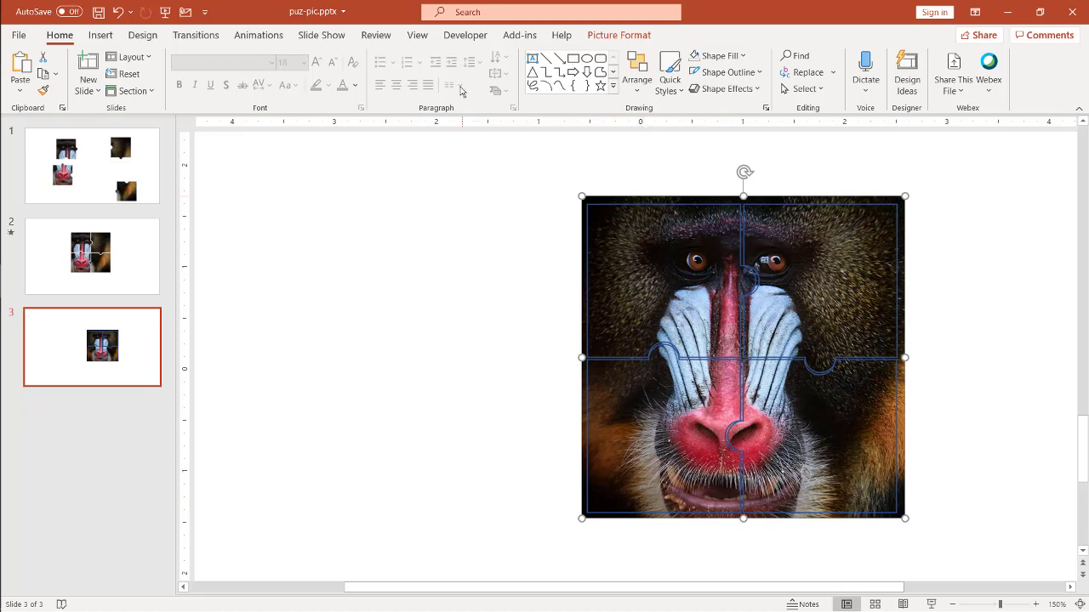
- Search 'selection' and open the Selection Pane
click(515, 16)
text(sle)
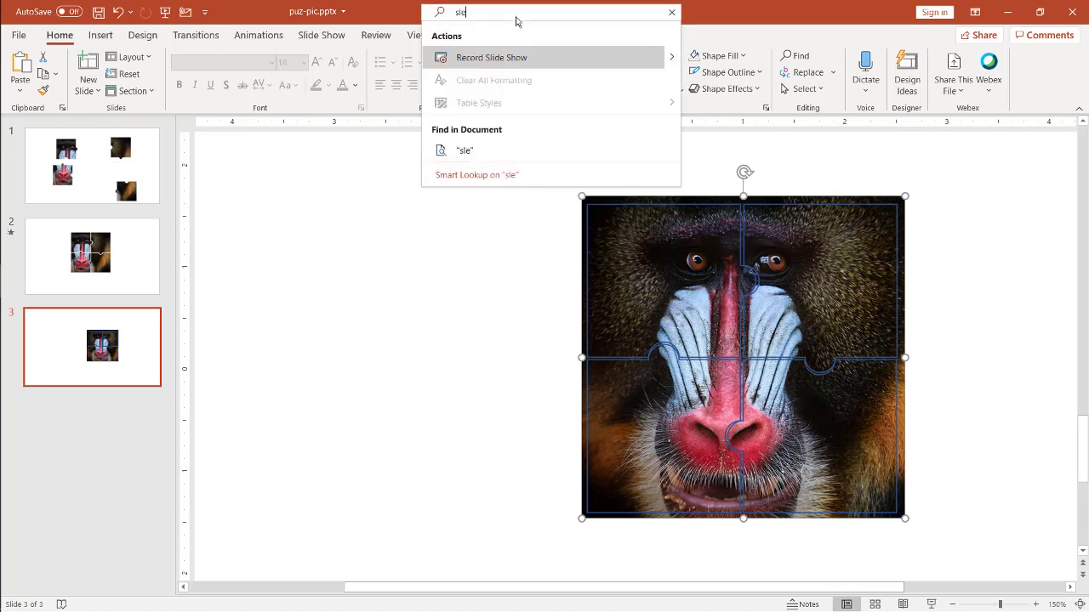
key(BackSpace)
key(BackSpace)
text(ele)
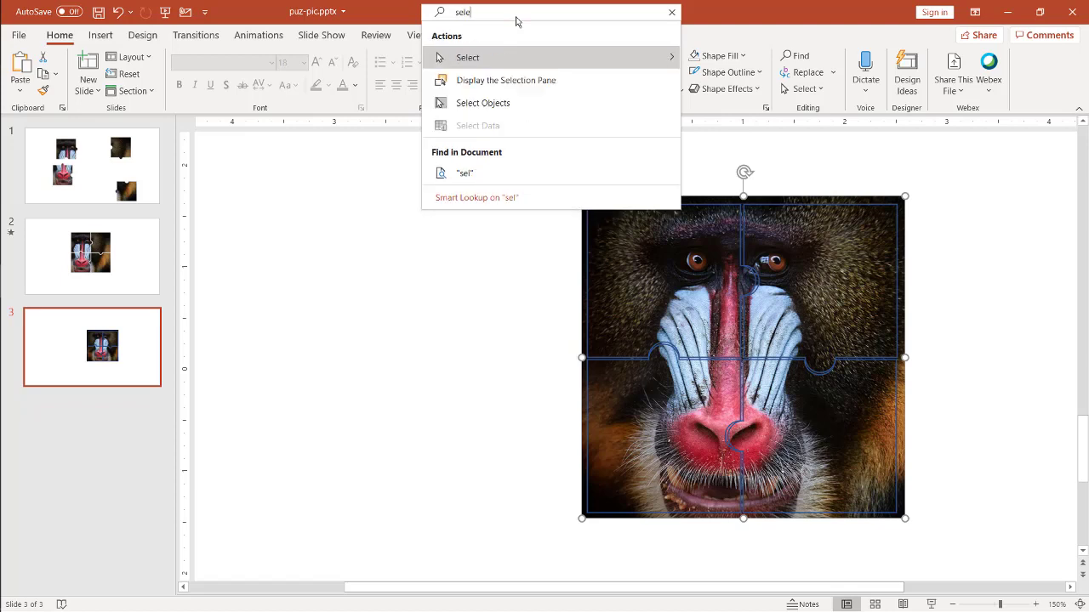
text(ction)
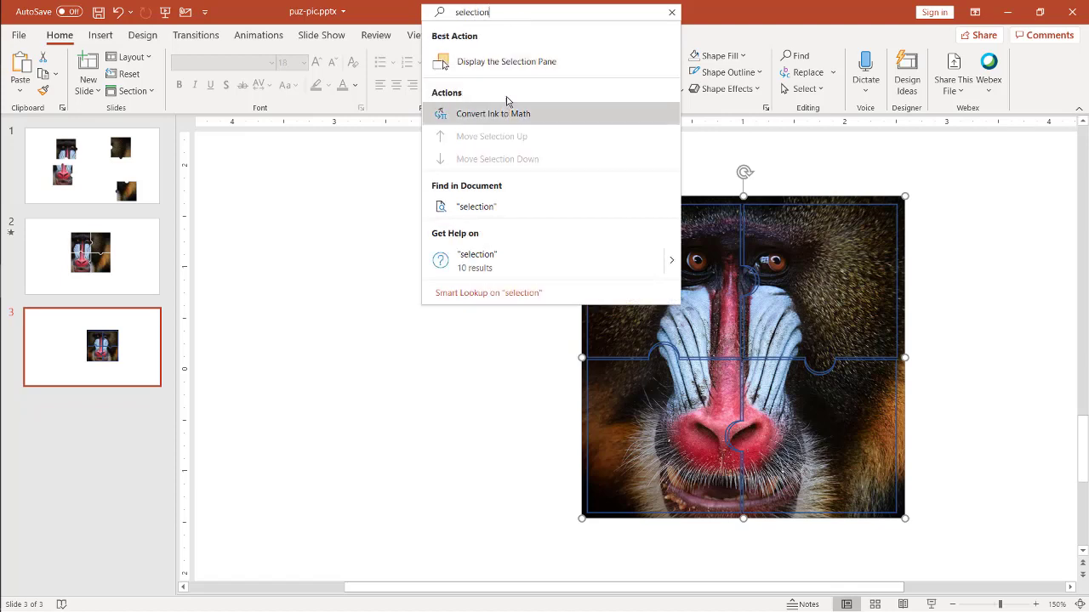
click(511, 68)
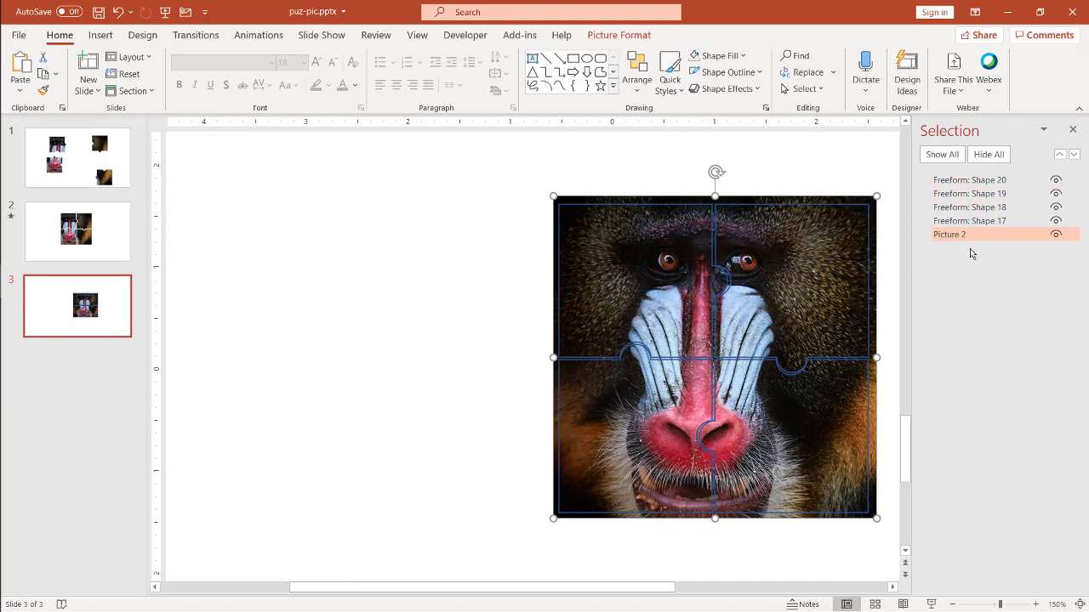
- Select Picture 2 and puzzle shapes 17–20, view Merge Shapes, then cancel with Esc
click(949, 182)
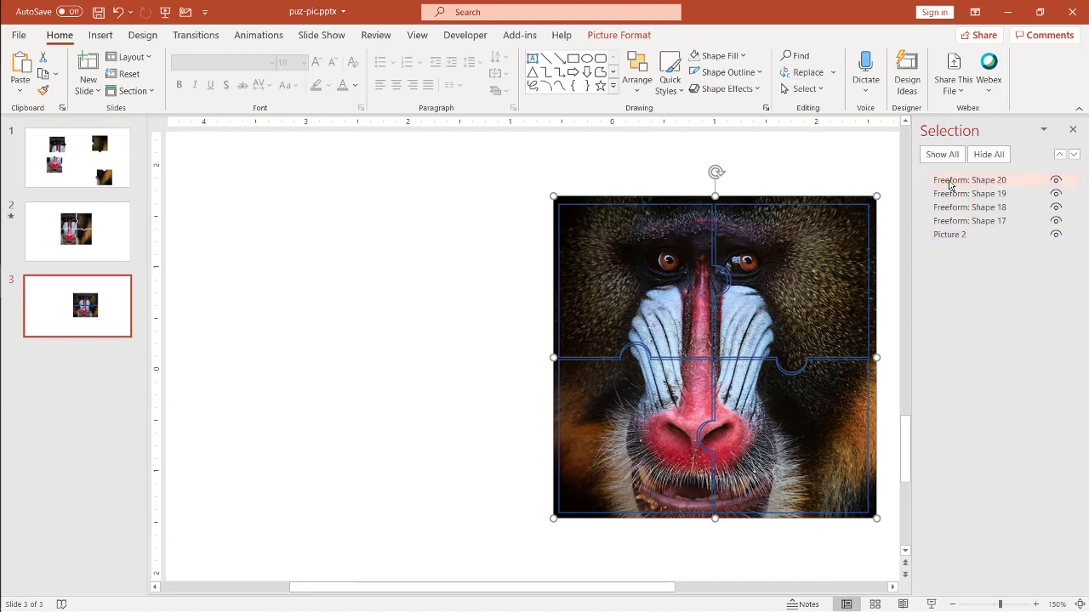
click(950, 235)
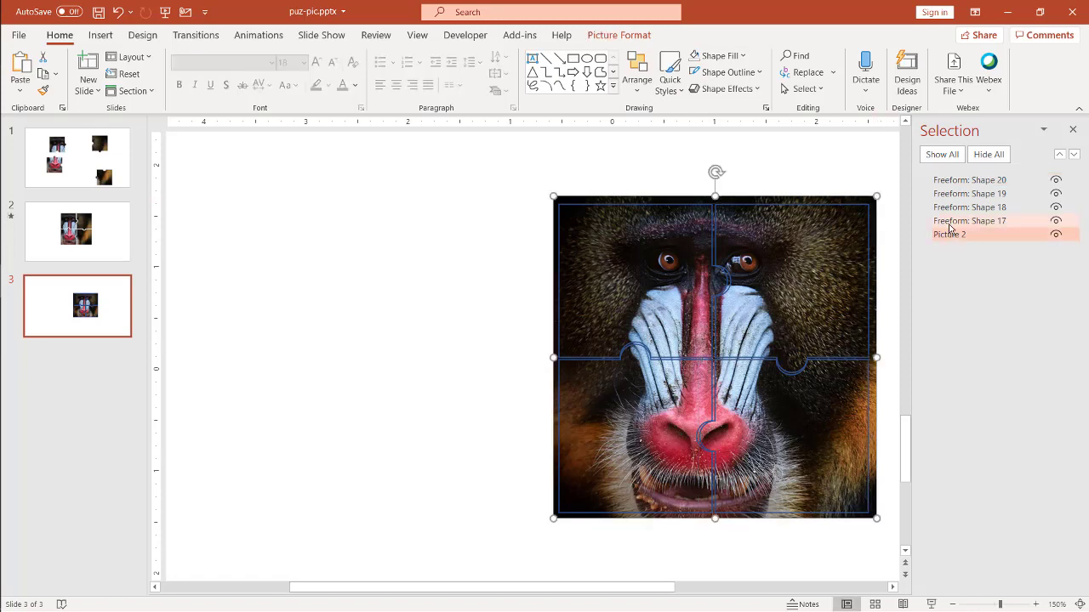
ctrl+click(949, 221)
ctrl+click(949, 208)
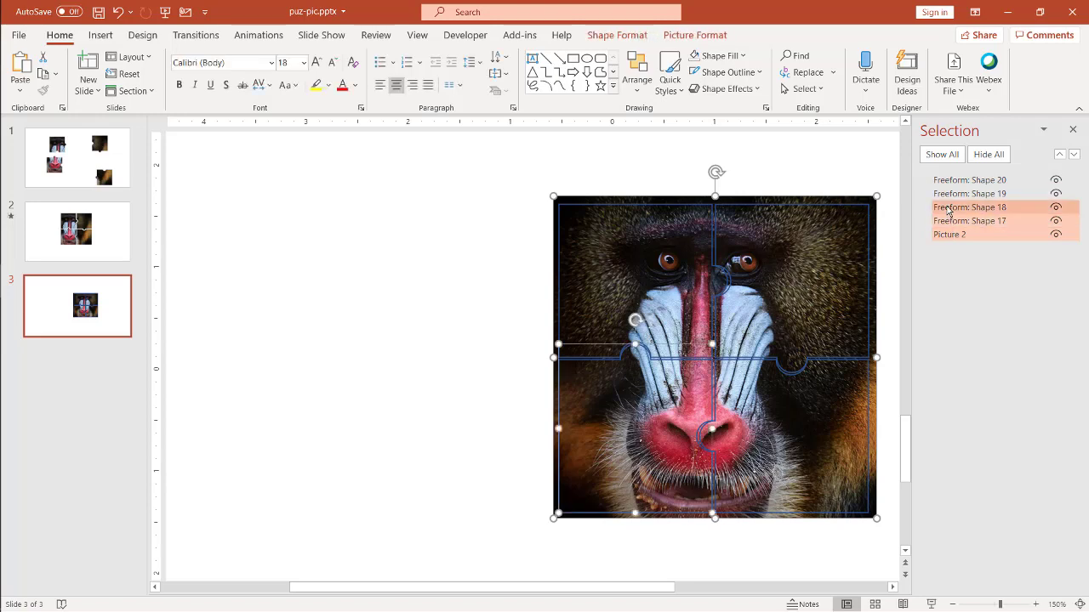
ctrl+click(946, 194)
ctrl+click(944, 180)
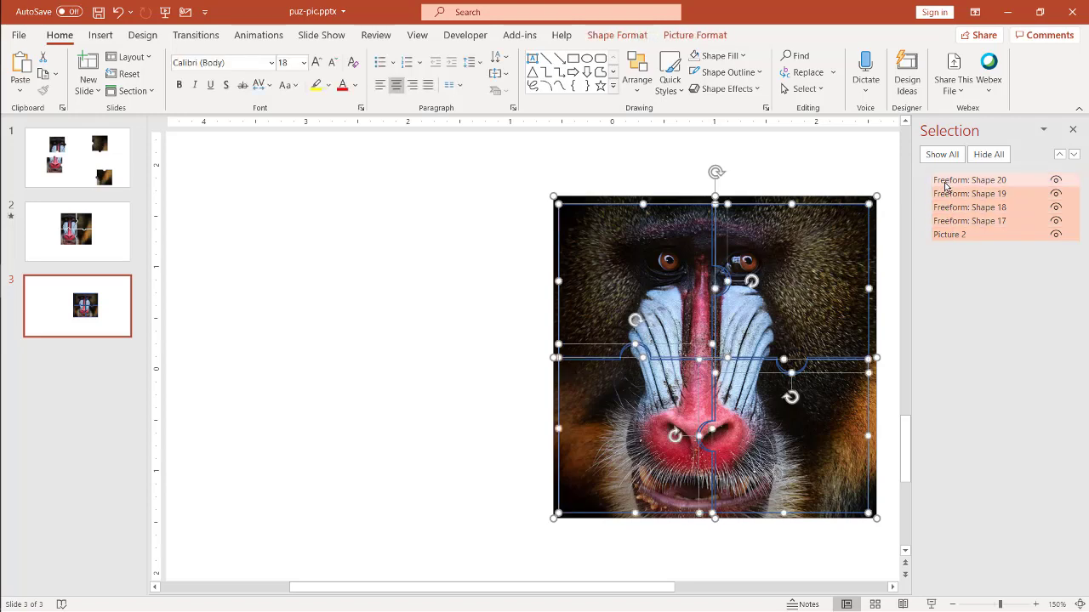
click(619, 35)
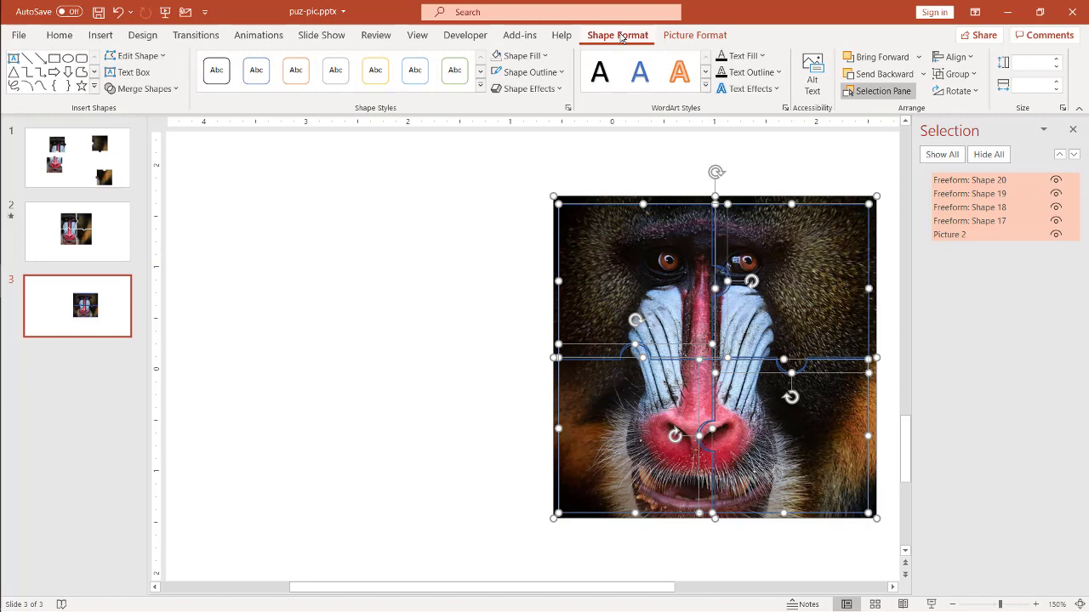
click(142, 88)
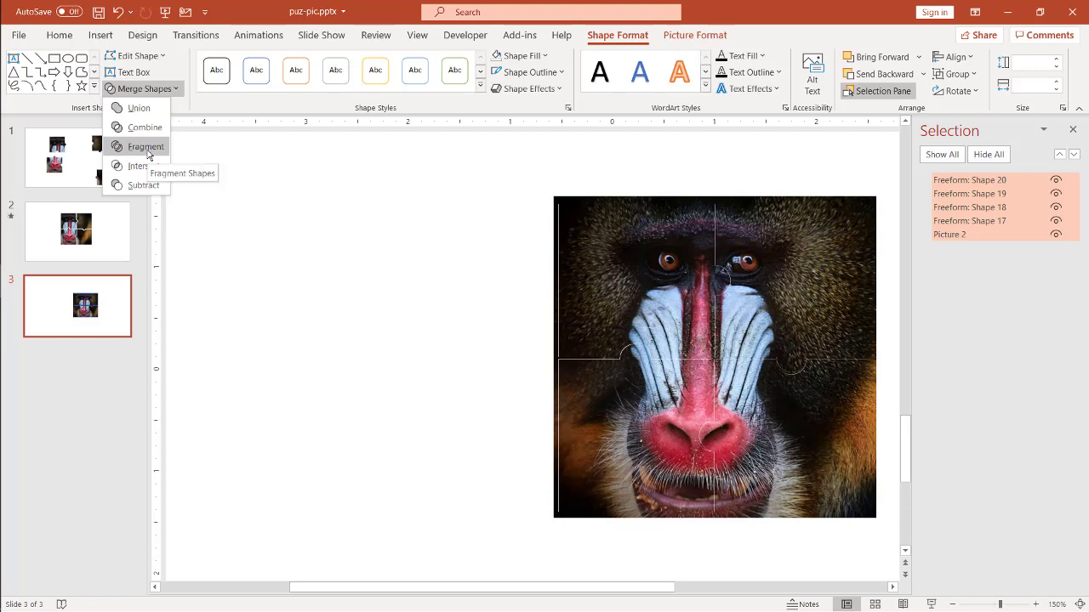
key(Escape)
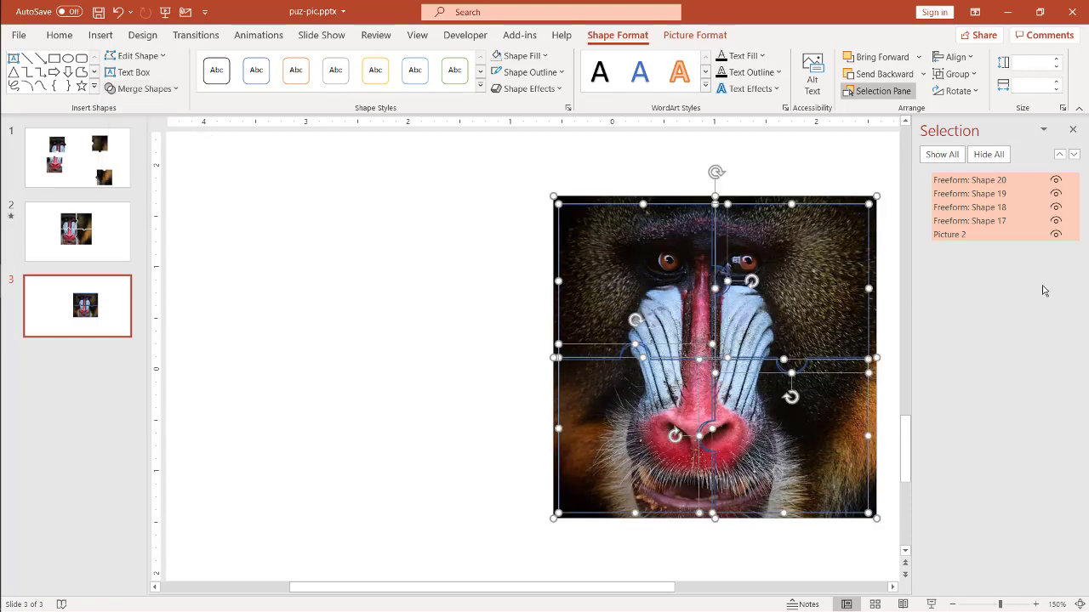
- Give puzzle shapes 17–20 a white outline
click(450, 219)
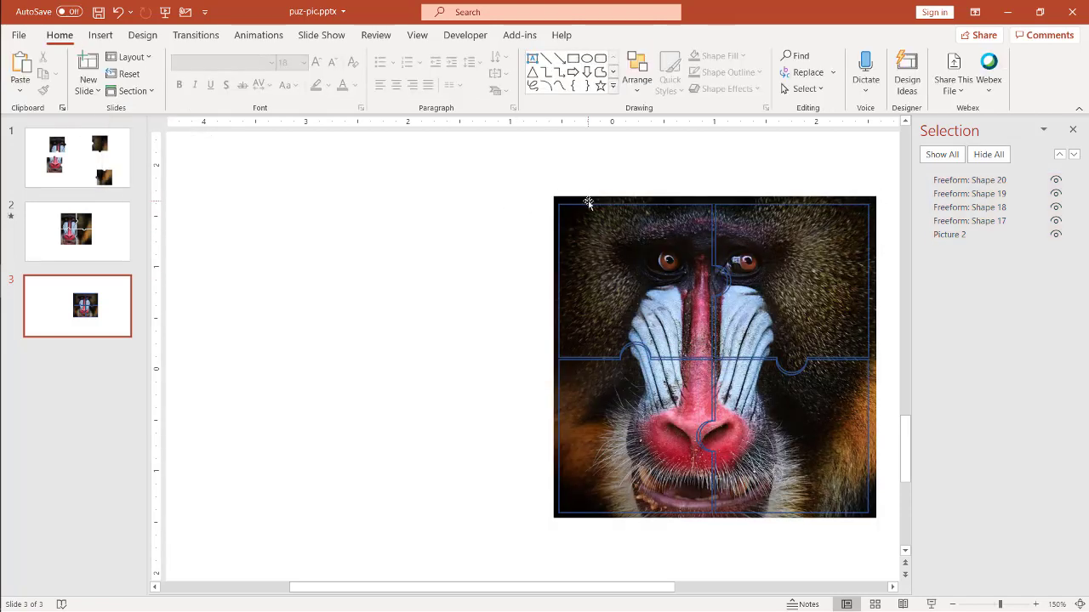
click(972, 223)
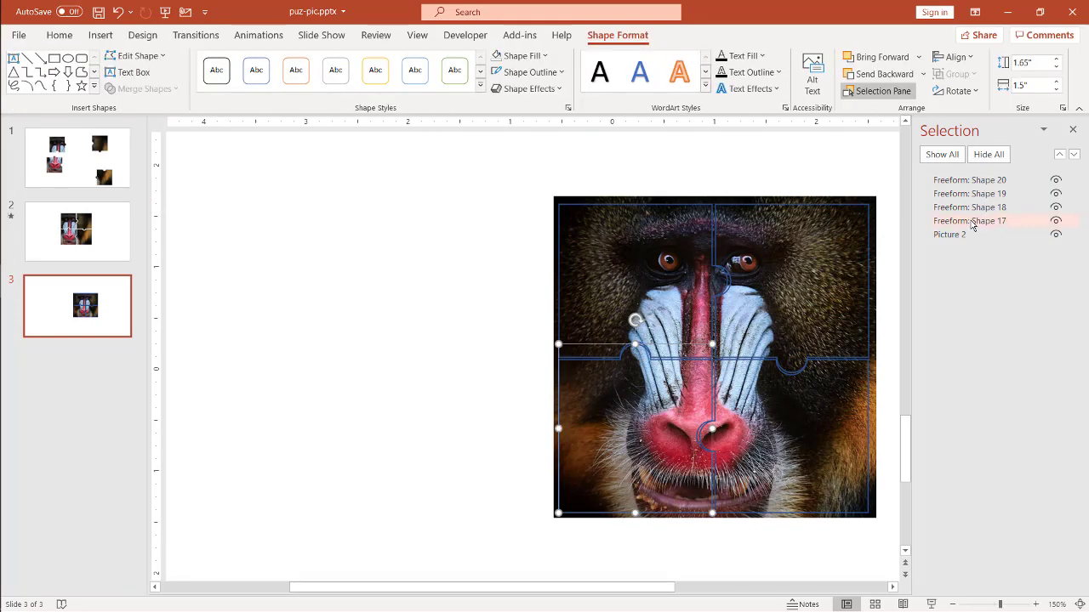
ctrl+click(961, 208)
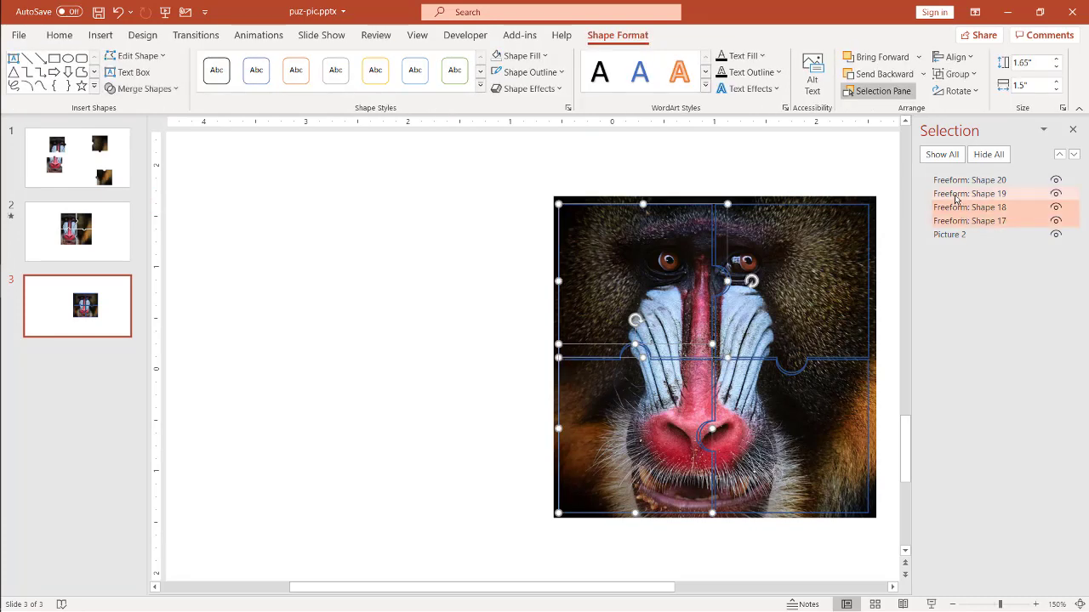
ctrl+click(957, 194)
ctrl+click(953, 182)
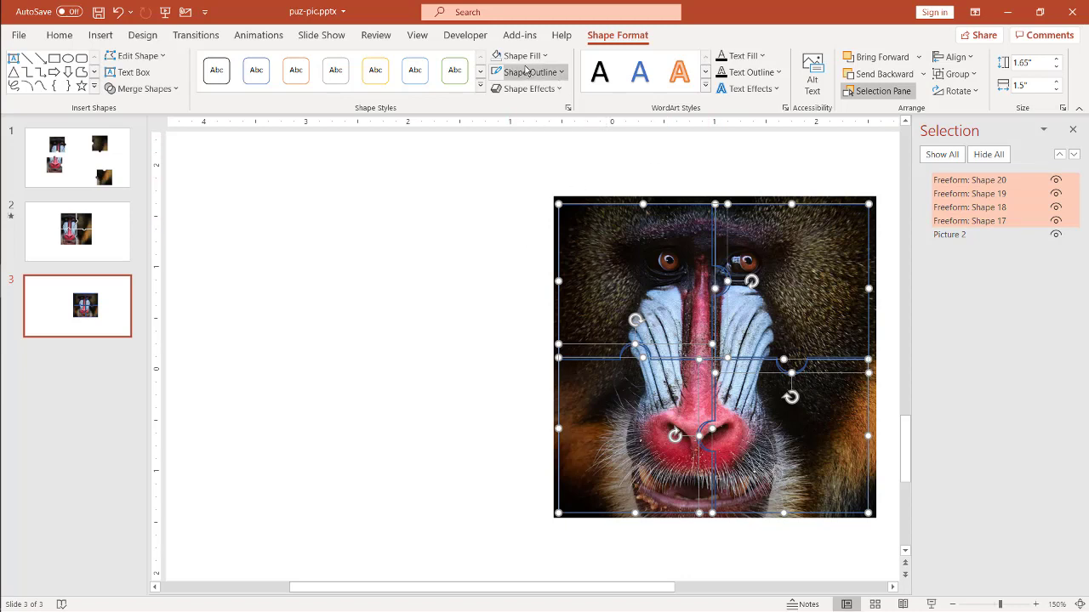
click(560, 73)
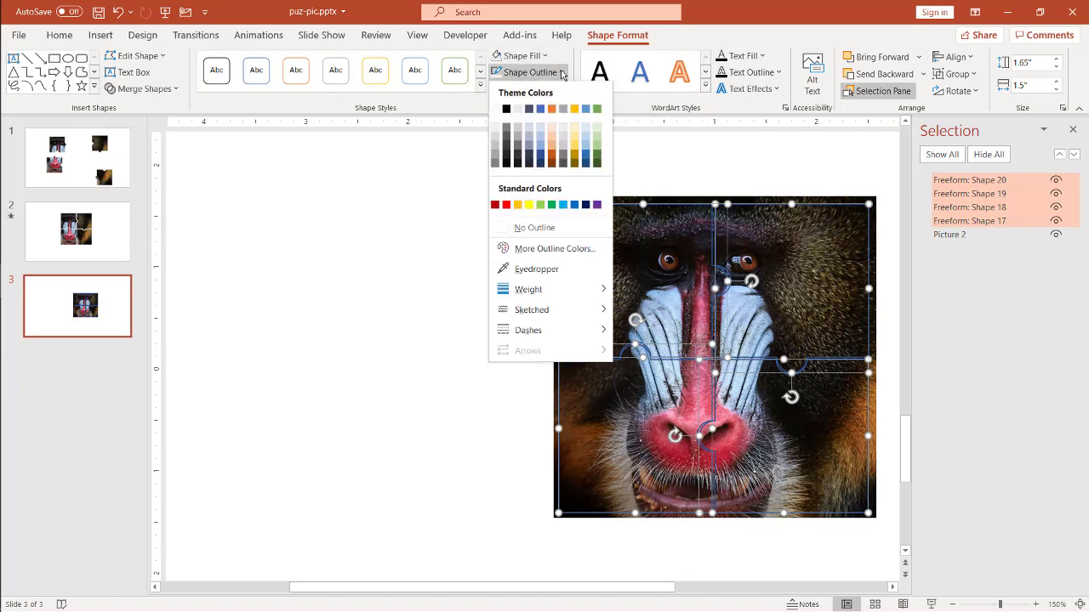
click(497, 113)
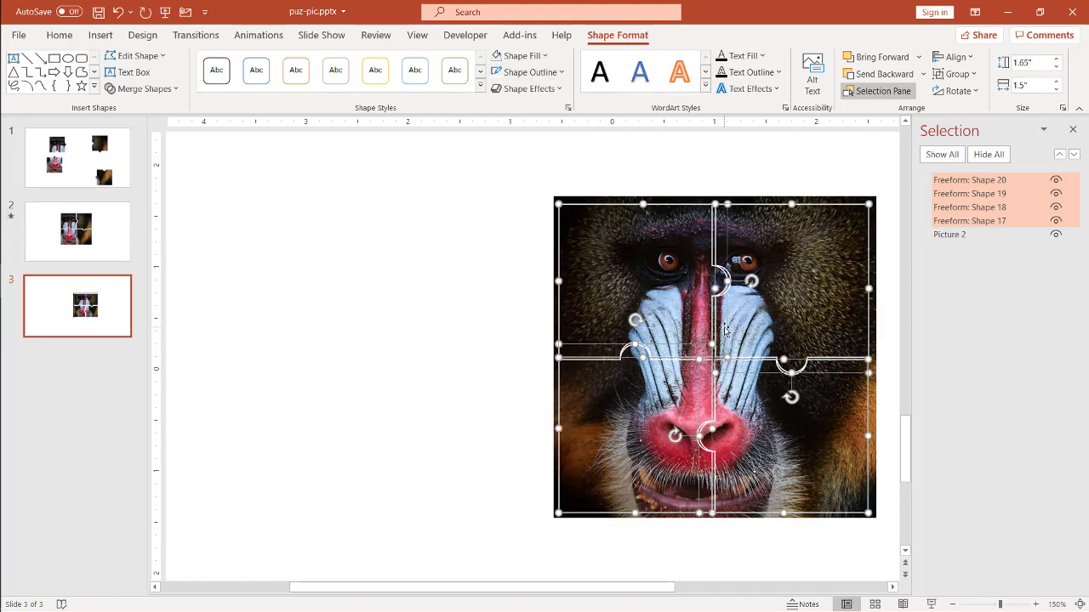
click(503, 311)
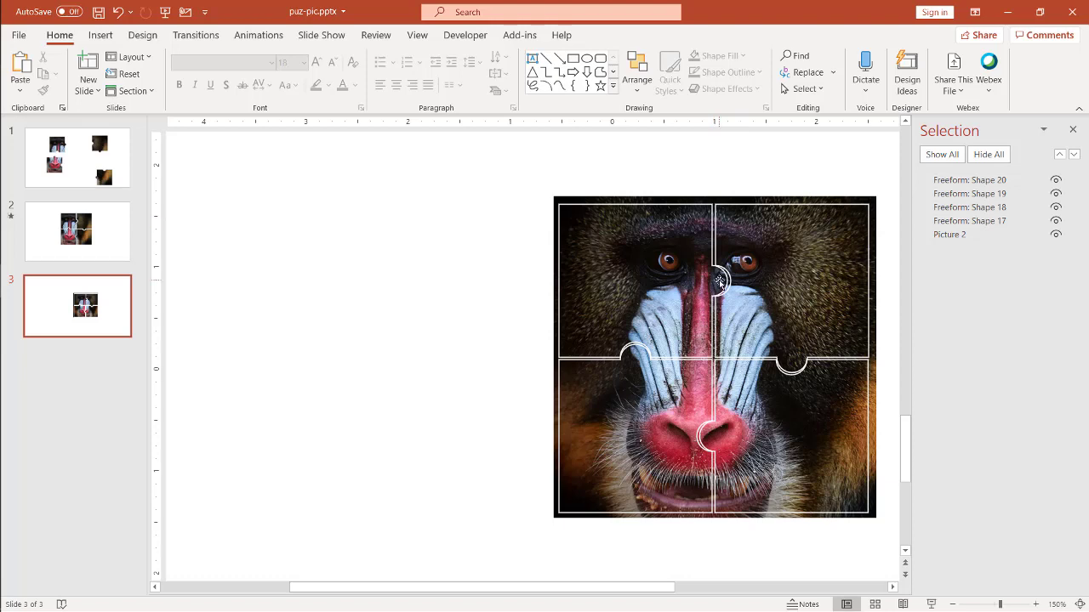
- Fragment Picture 2 along puzzle shapes 17–20 using Merge Shapes
click(952, 241)
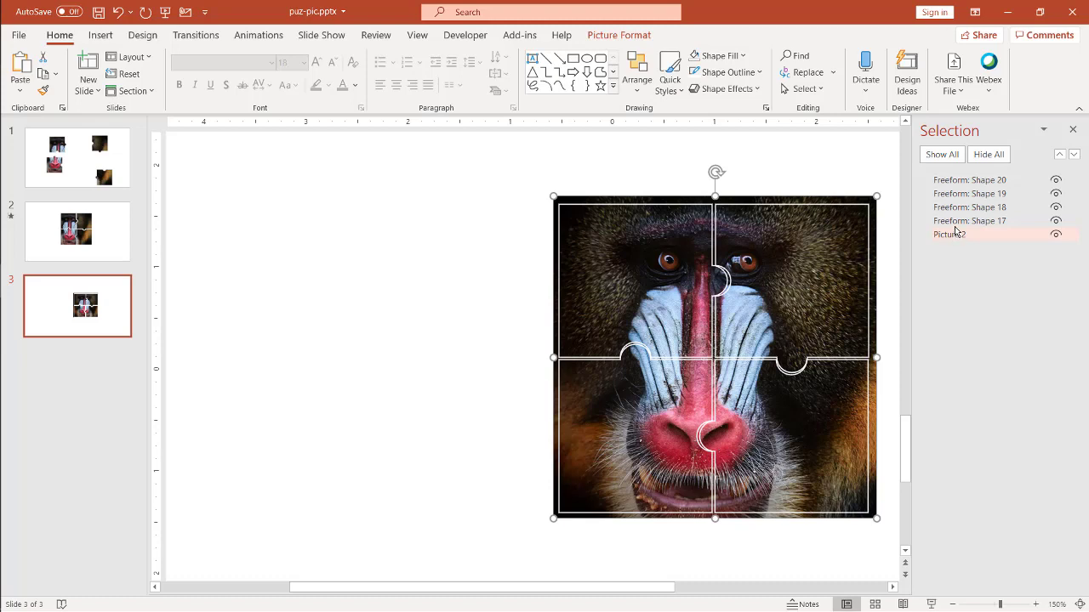
shift+click(954, 220)
shift+click(955, 196)
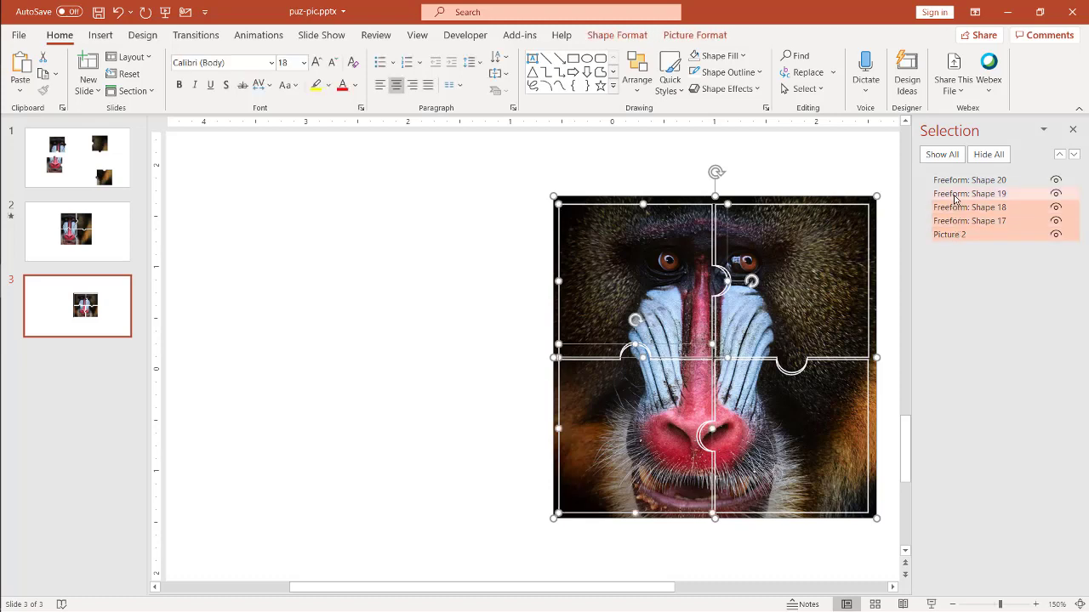
shift+click(953, 182)
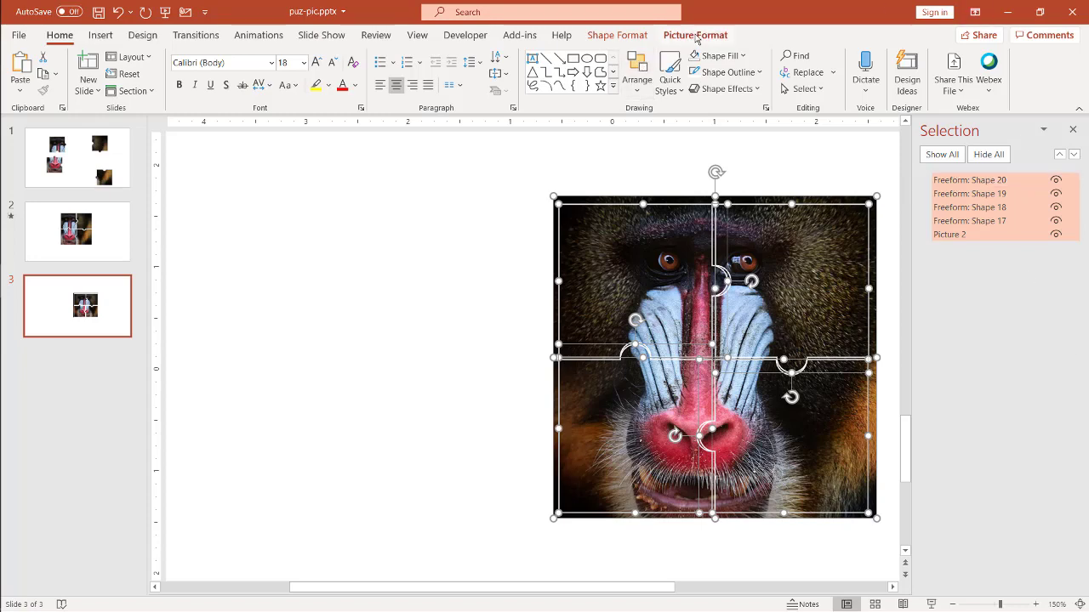
click(625, 35)
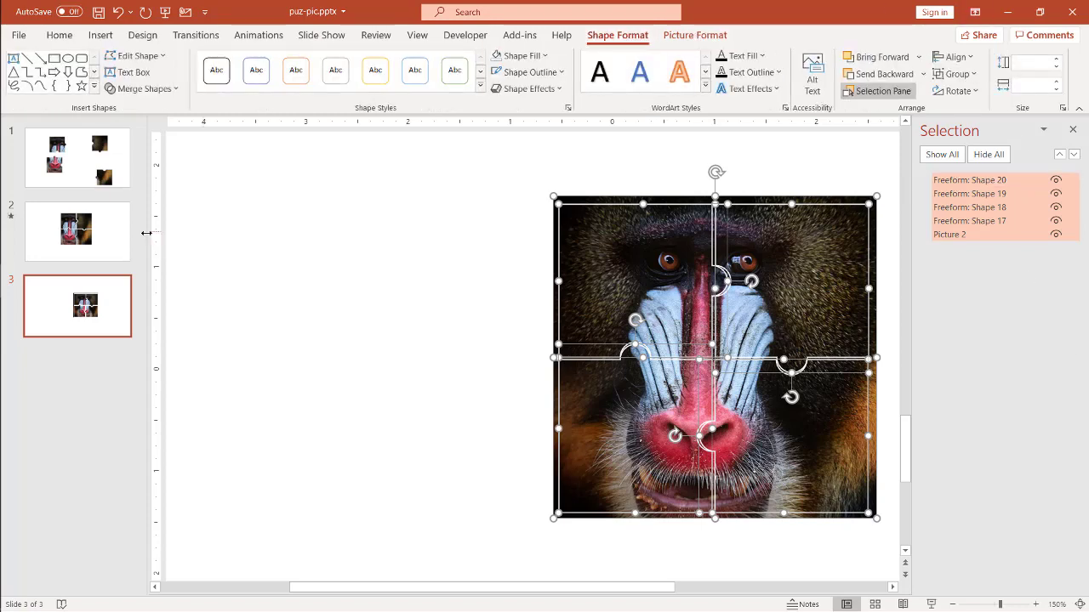
click(170, 89)
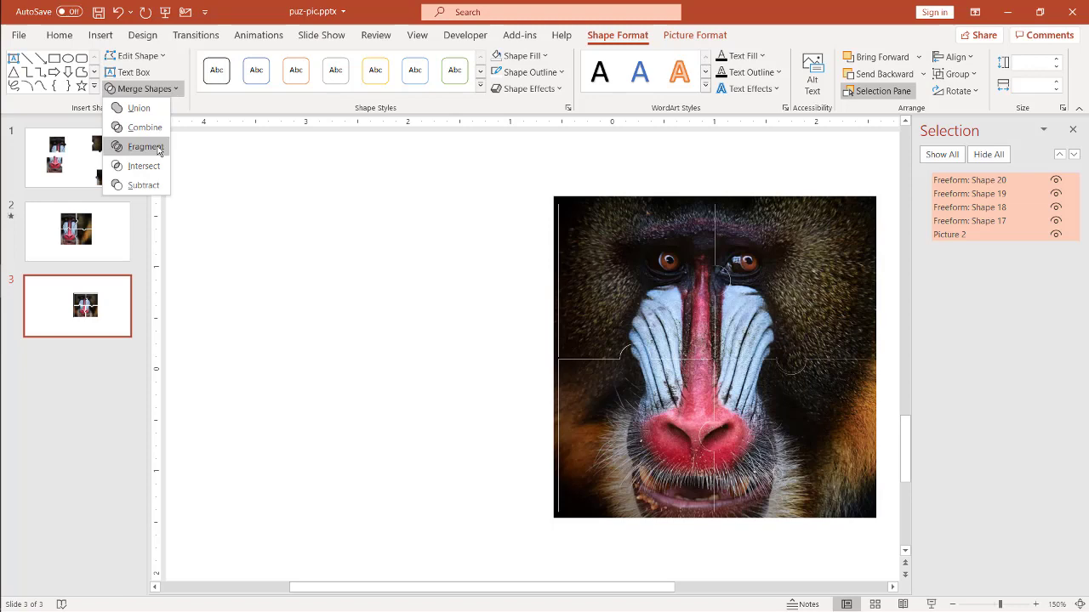
click(149, 146)
- Spread the four photo pieces apart and pull the leftover black frame piece aside
drag(647, 280, 382, 271)
click(748, 298)
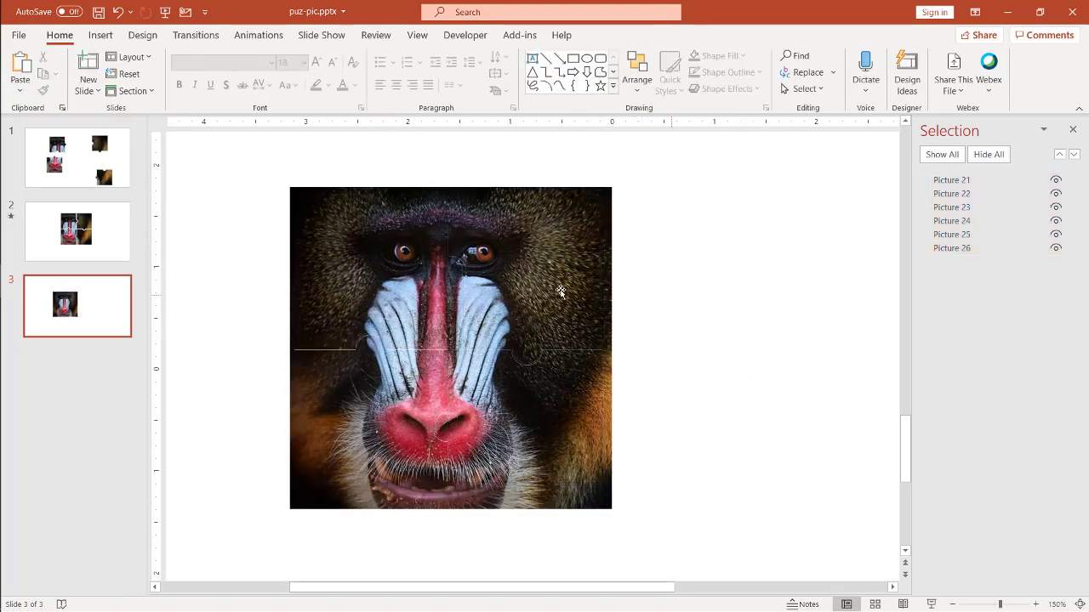
click(543, 289)
drag(543, 289, 760, 260)
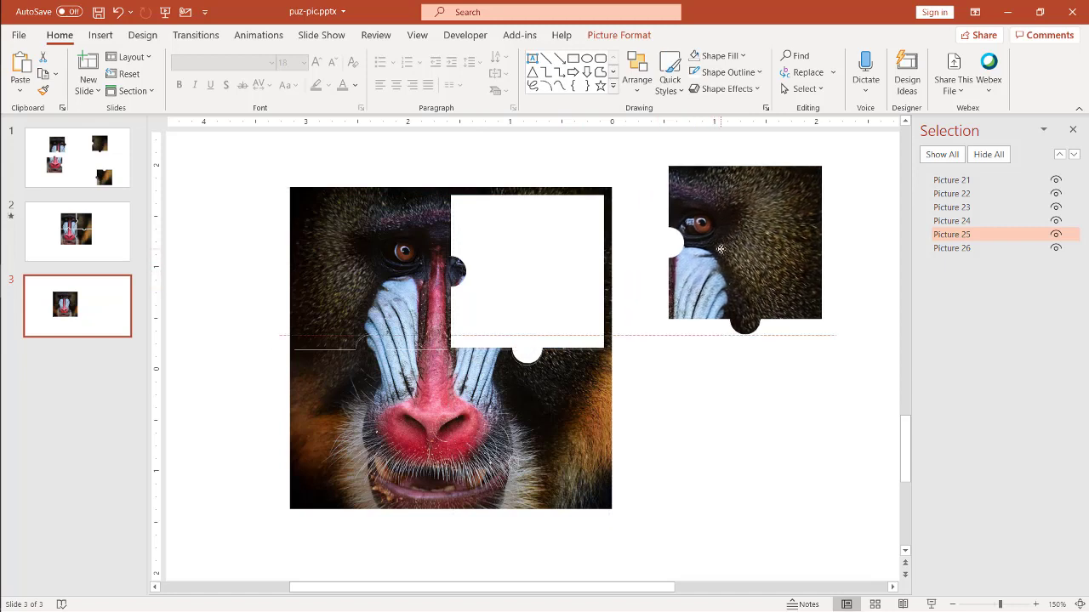
drag(317, 287, 512, 233)
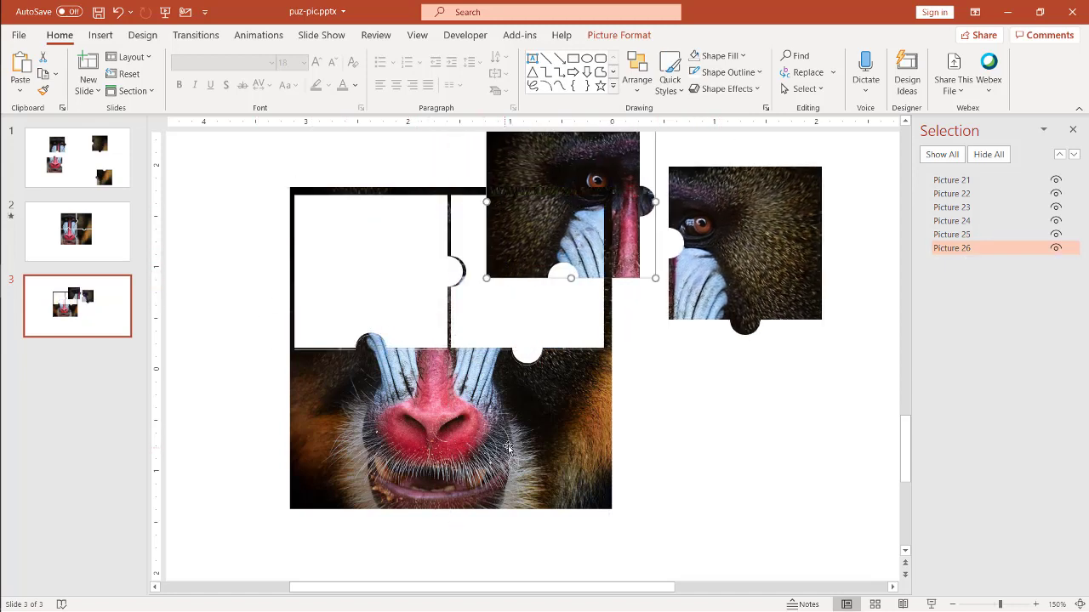
drag(487, 452, 768, 438)
drag(357, 430, 641, 429)
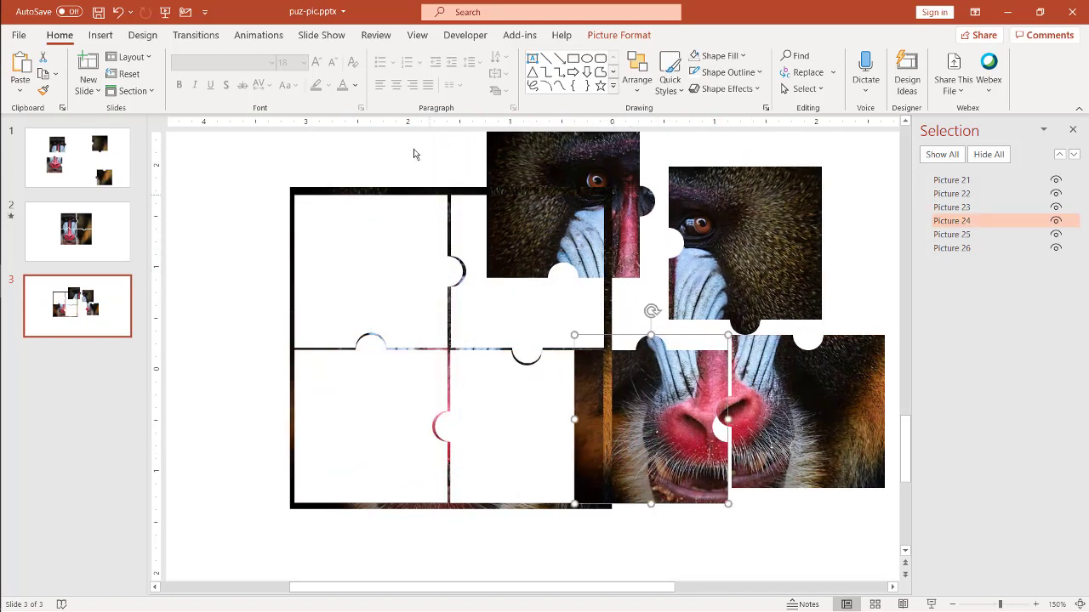
drag(385, 190, 273, 203)
key(Delete)
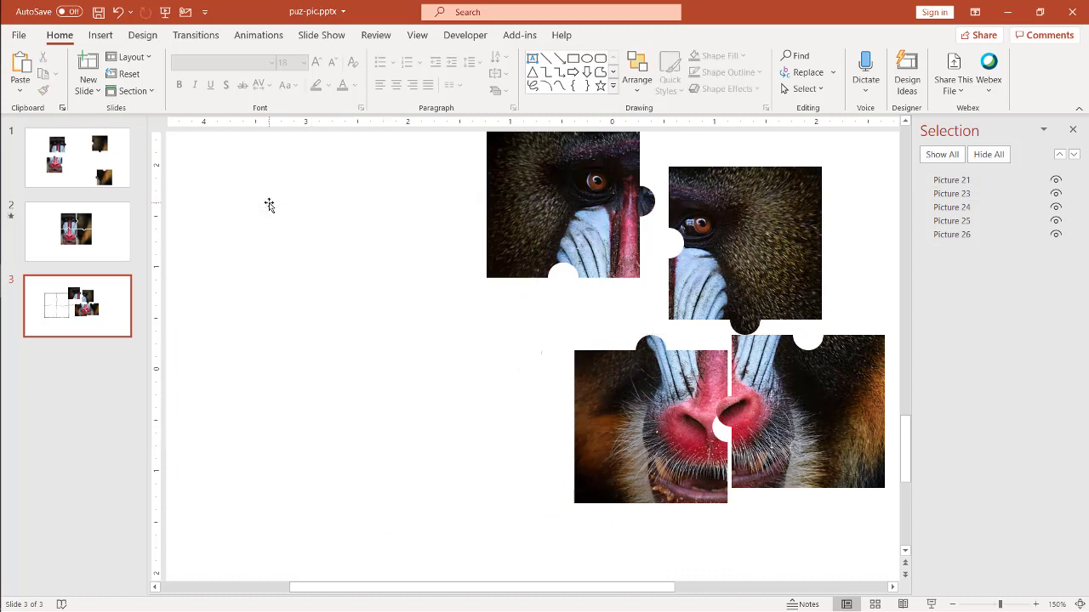
drag(565, 200, 442, 224)
drag(769, 243, 693, 233)
drag(582, 406, 303, 426)
drag(762, 417, 691, 481)
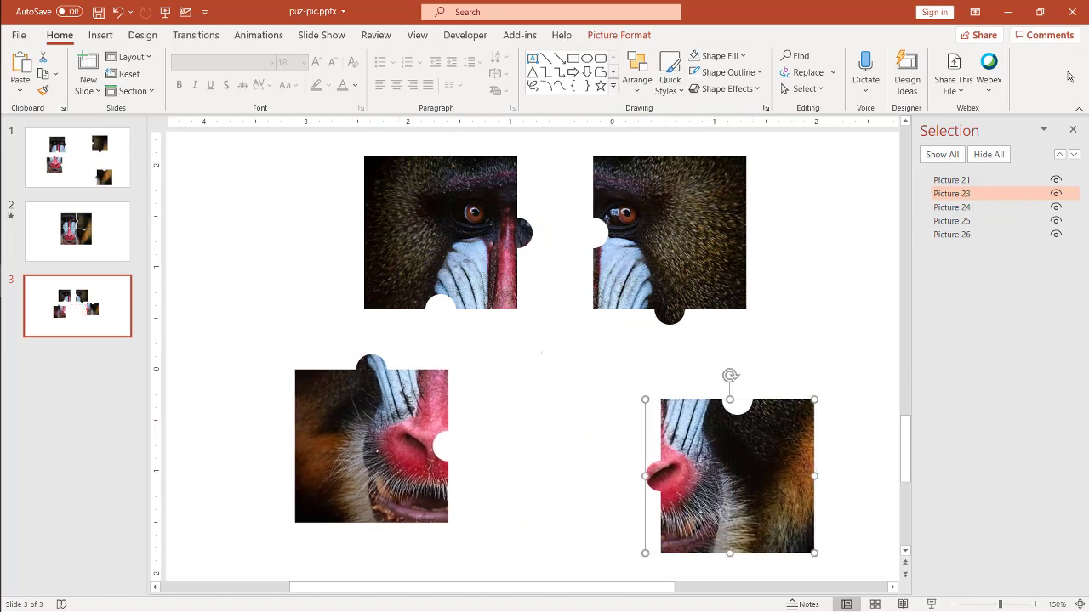
click(112, 292)
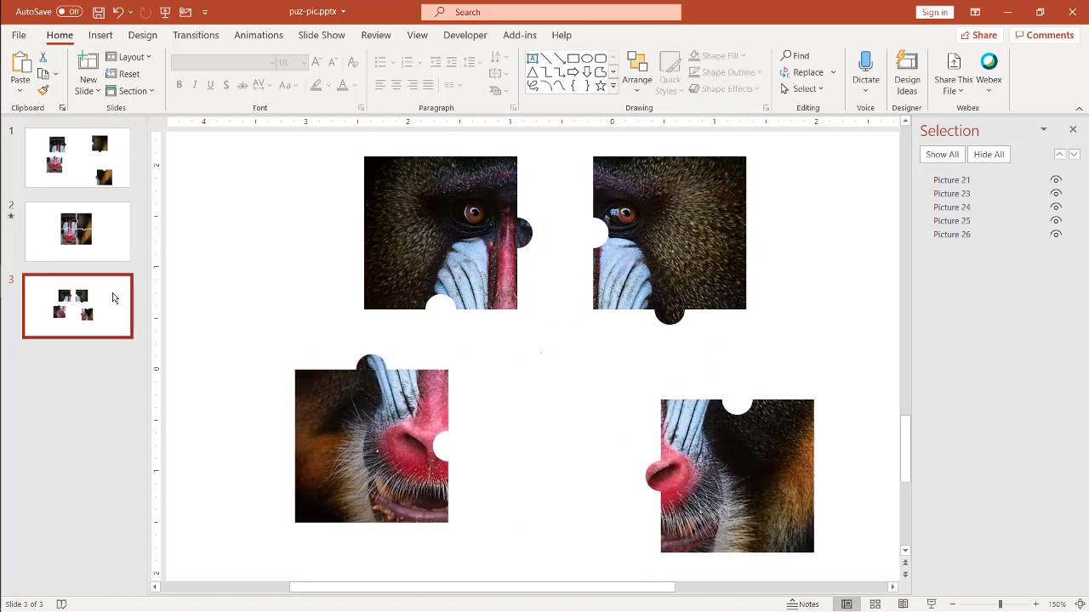
key(ctrl+d)
key(alt+F10)
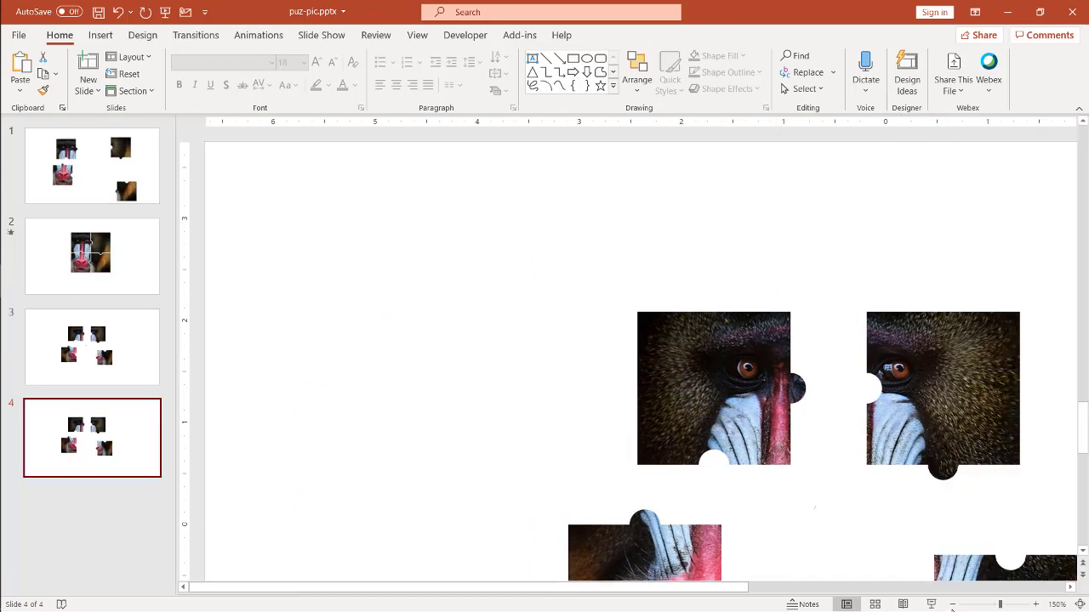
click(952, 604)
click(952, 604)
click(951, 604)
click(952, 604)
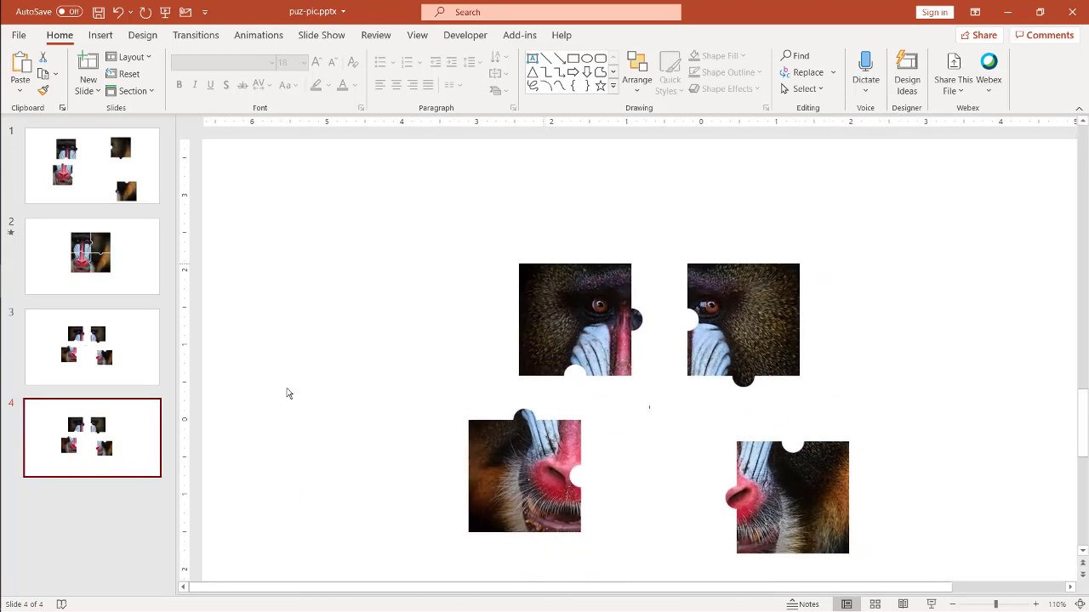
click(141, 341)
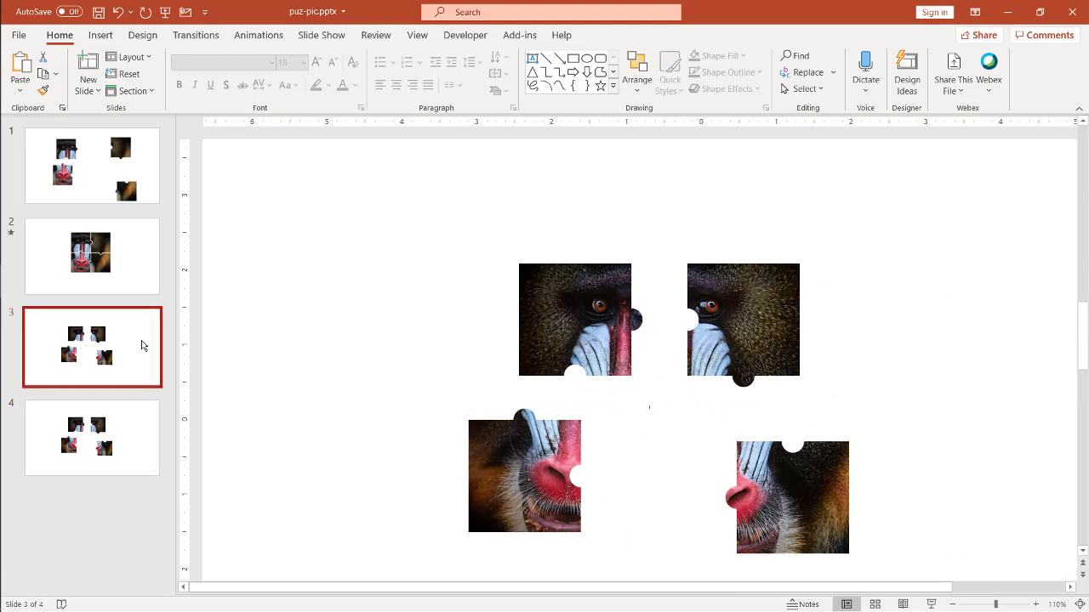
click(143, 419)
- Drag the top-left, top-right, bottom-right and bottom-left pieces together into the whole mandrill face
drag(584, 292, 595, 277)
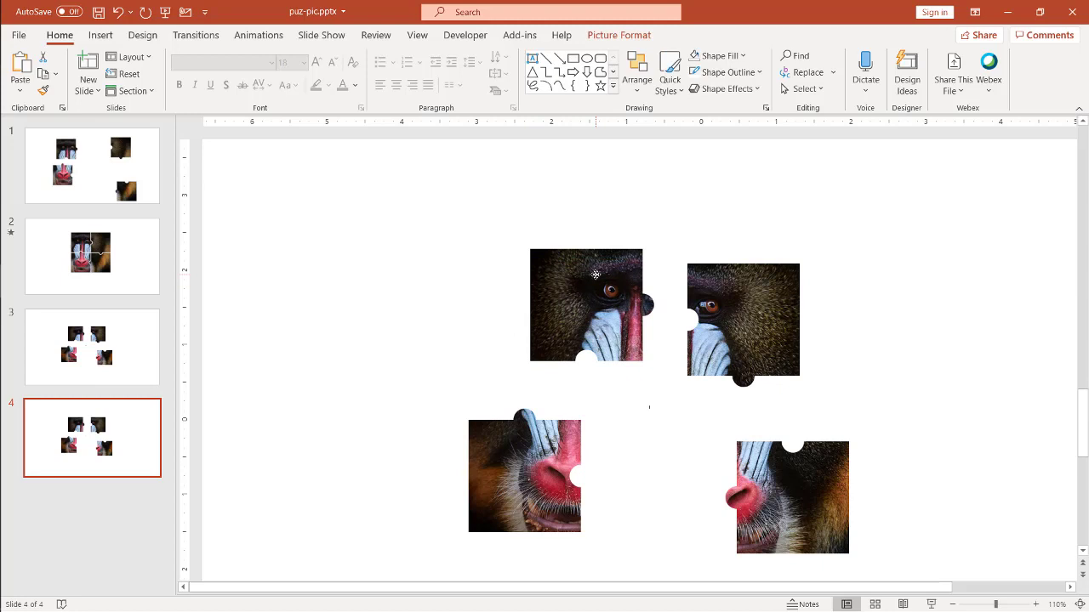
drag(748, 302, 701, 287)
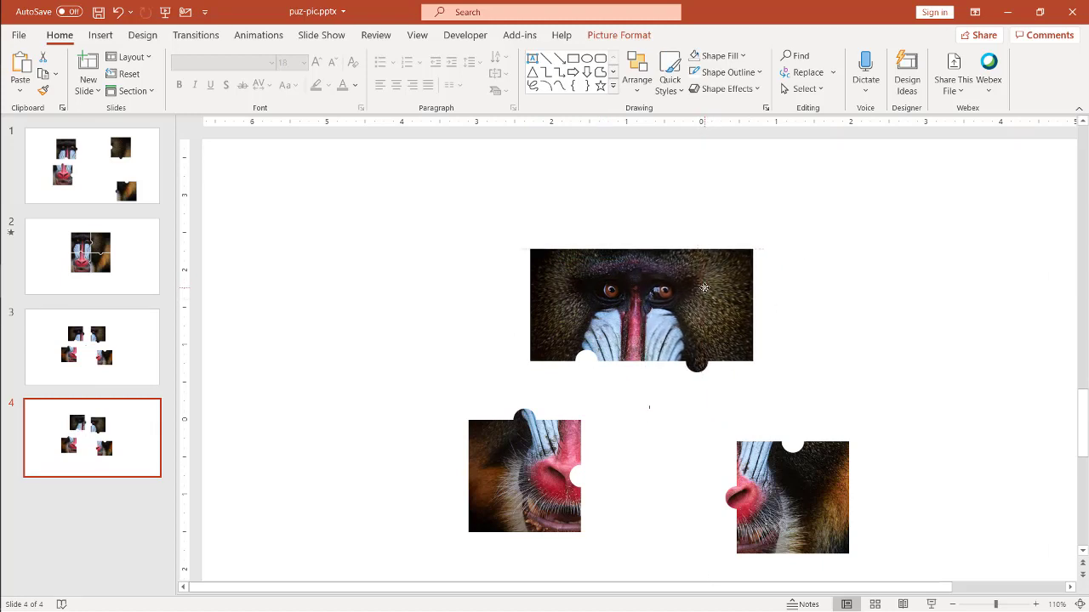
drag(801, 487, 673, 363)
drag(533, 482, 594, 421)
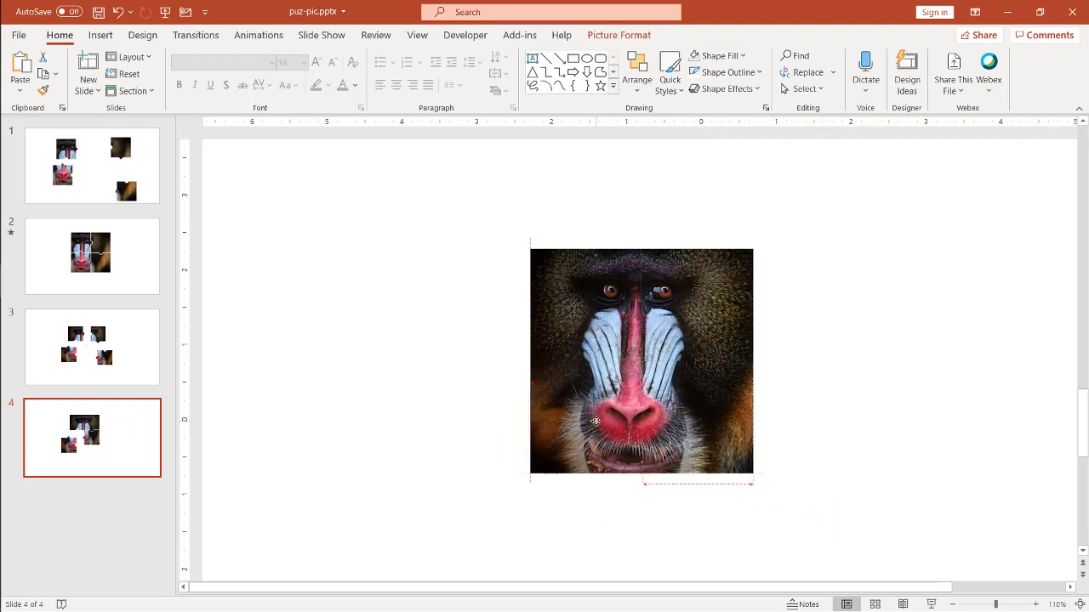
click(420, 468)
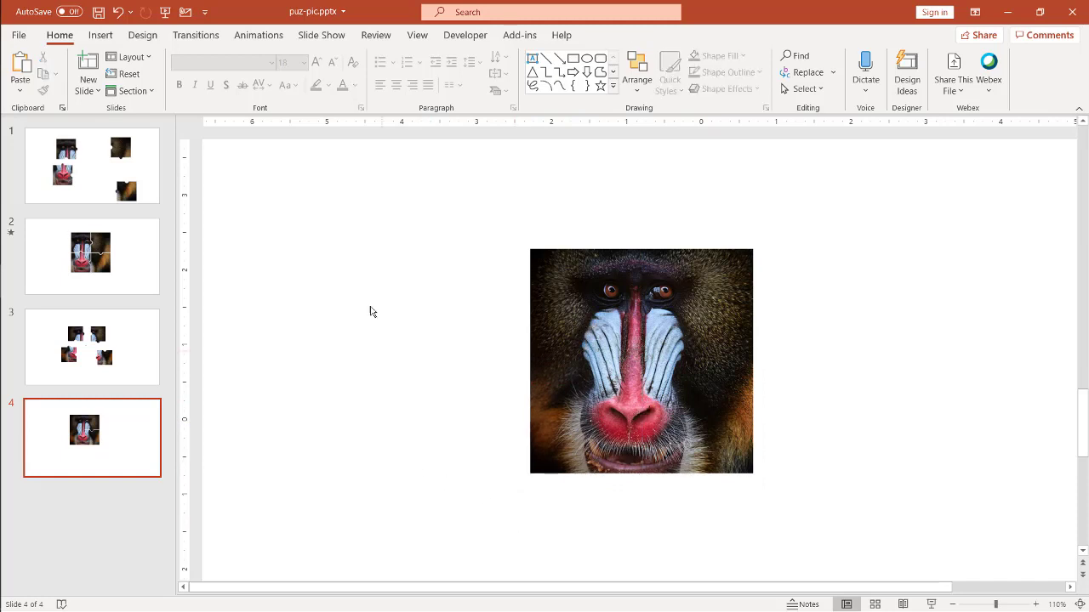
- Apply the Morph transition to slide 4
click(204, 38)
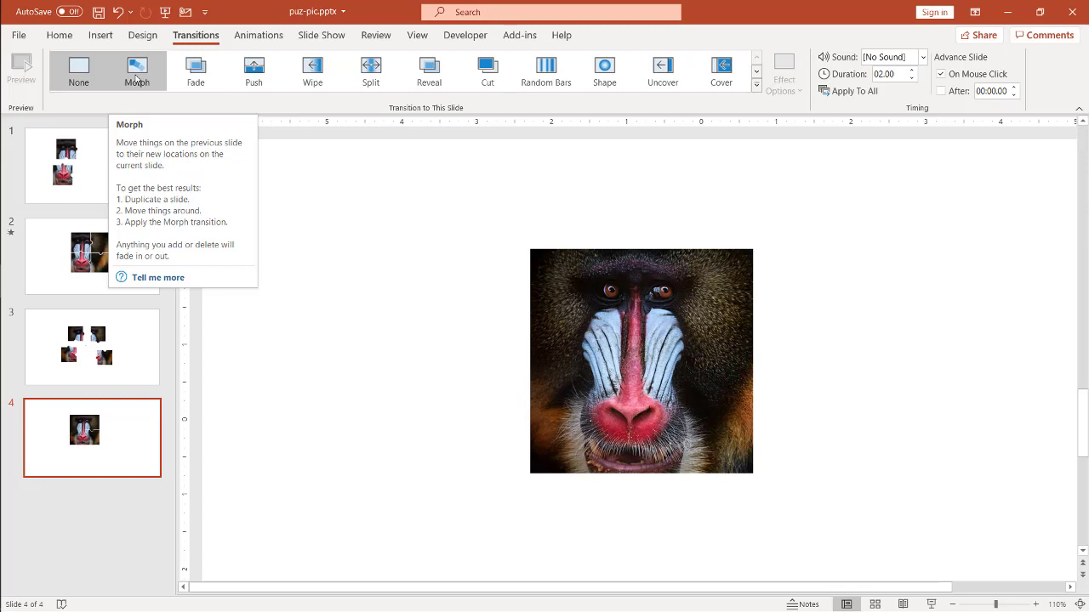
click(257, 35)
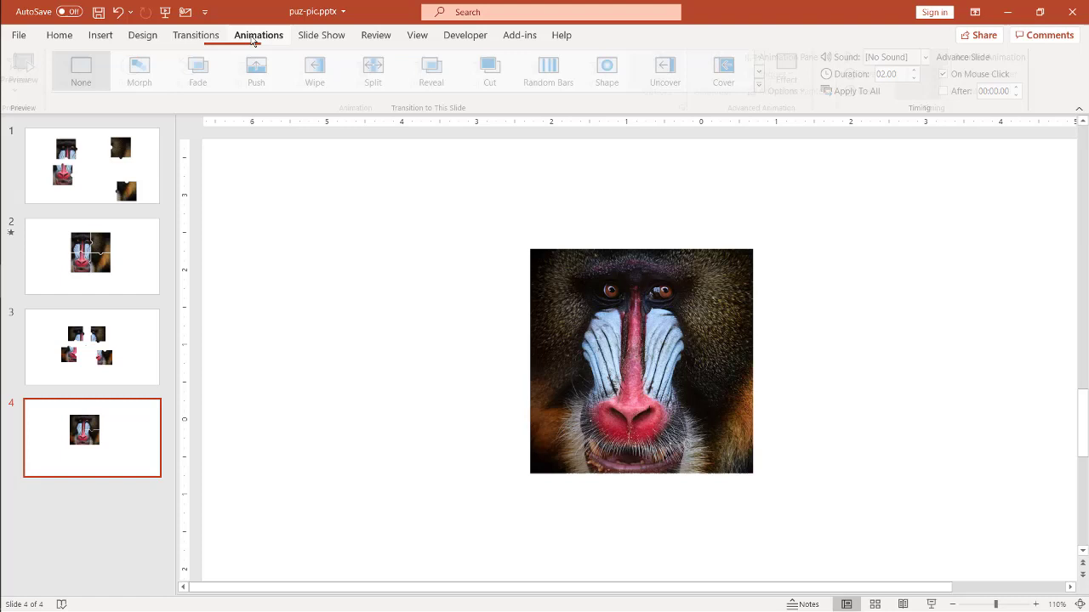
click(203, 39)
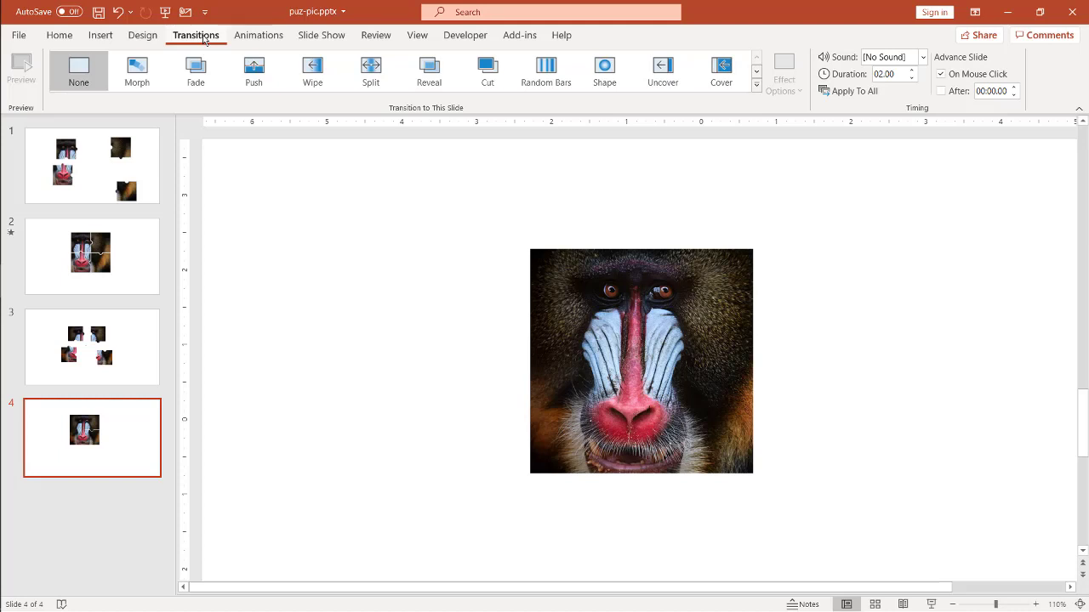
click(134, 79)
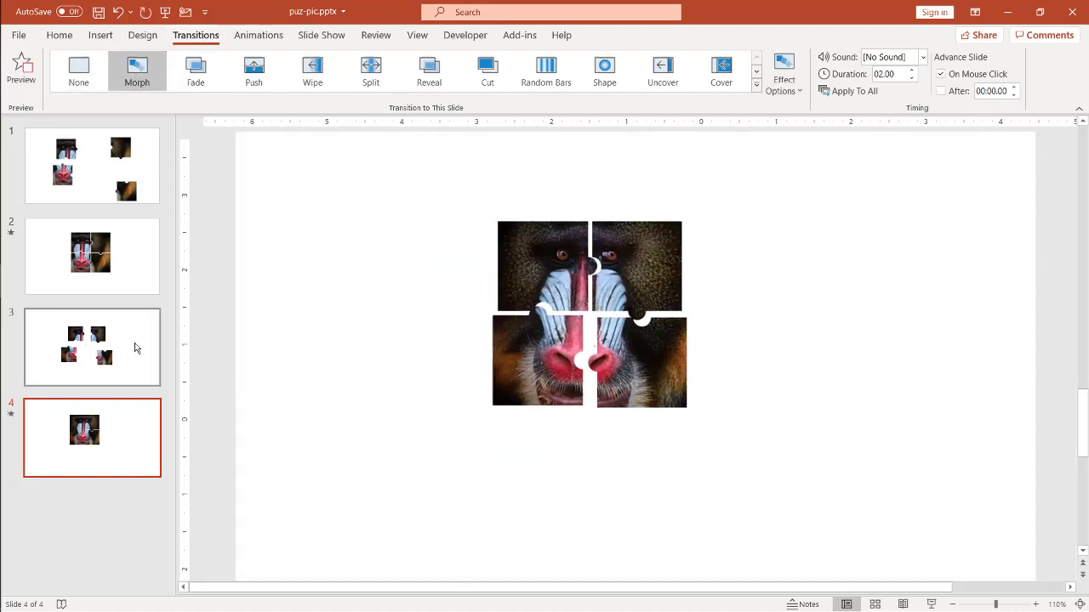
- Play the slide show from slide 3 to preview the Morph effect
click(134, 348)
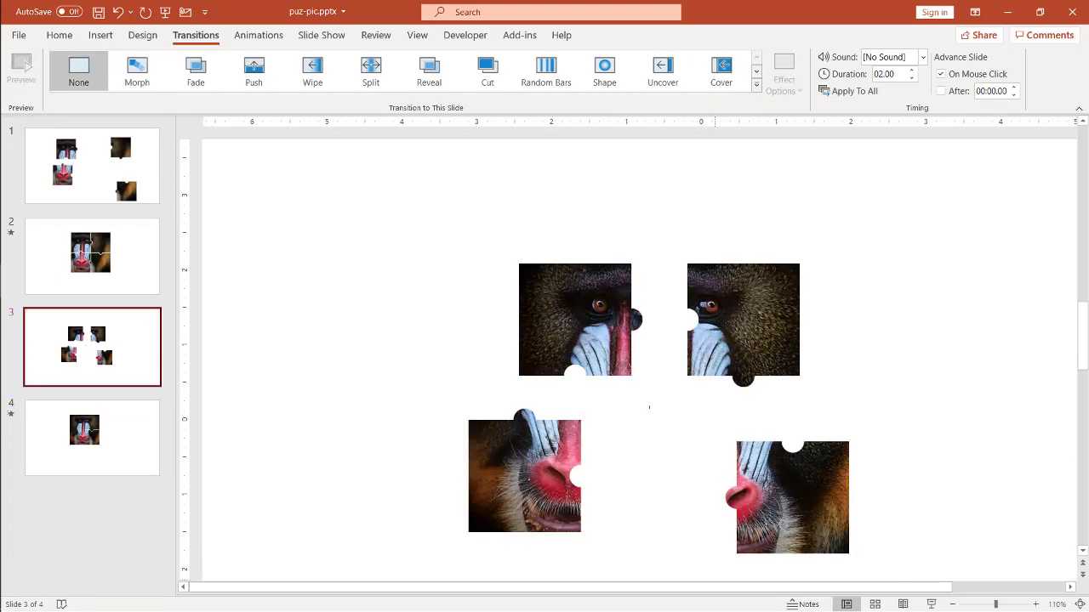
click(932, 604)
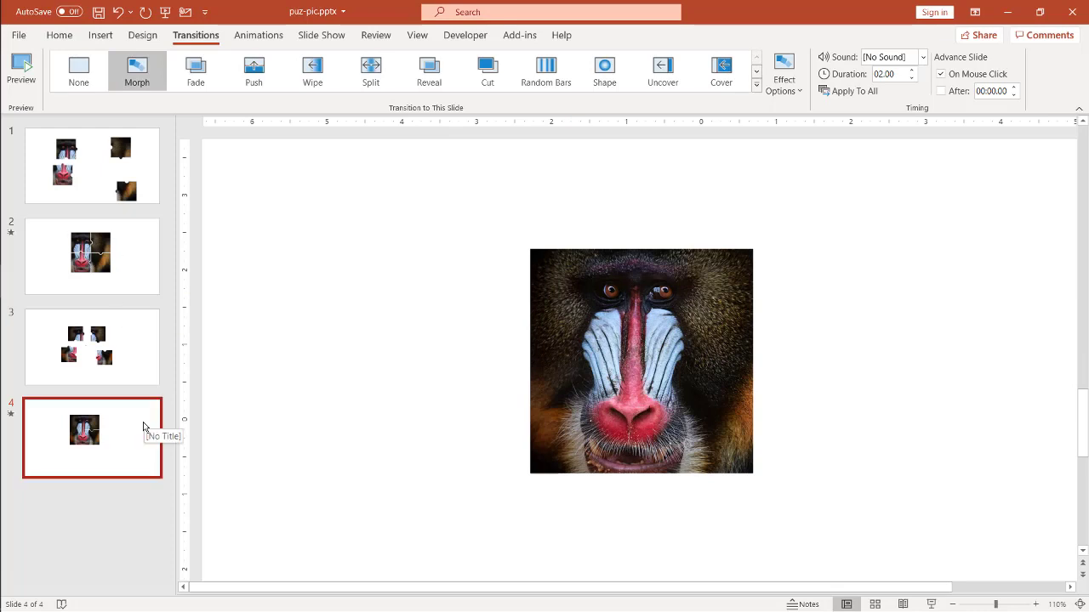
click(132, 500)
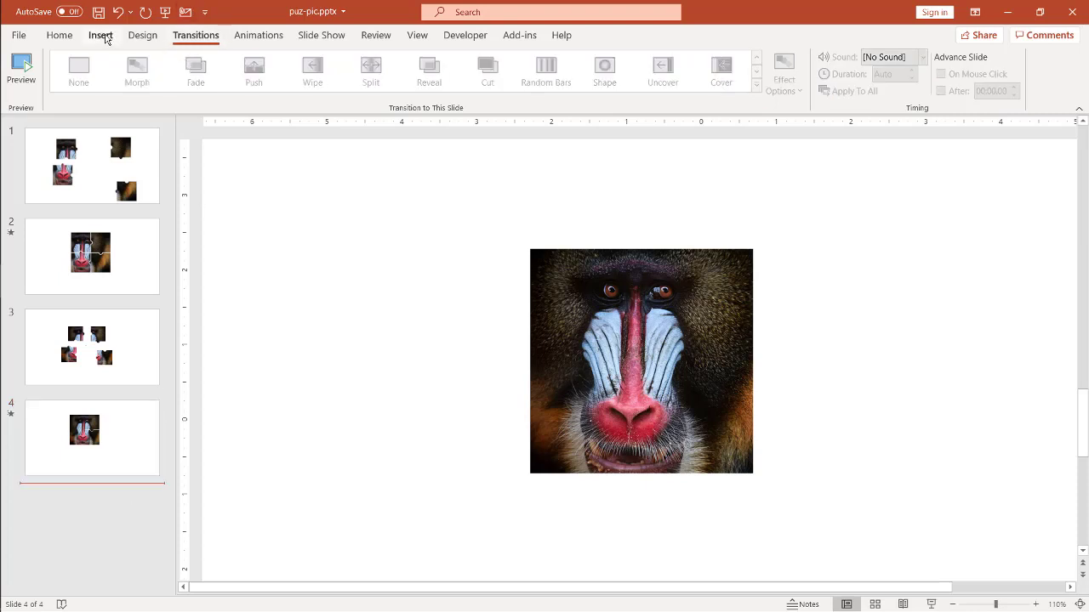
- Add a new slide 5 and insert the Shanghai skyline stock photo onto it
click(90, 491)
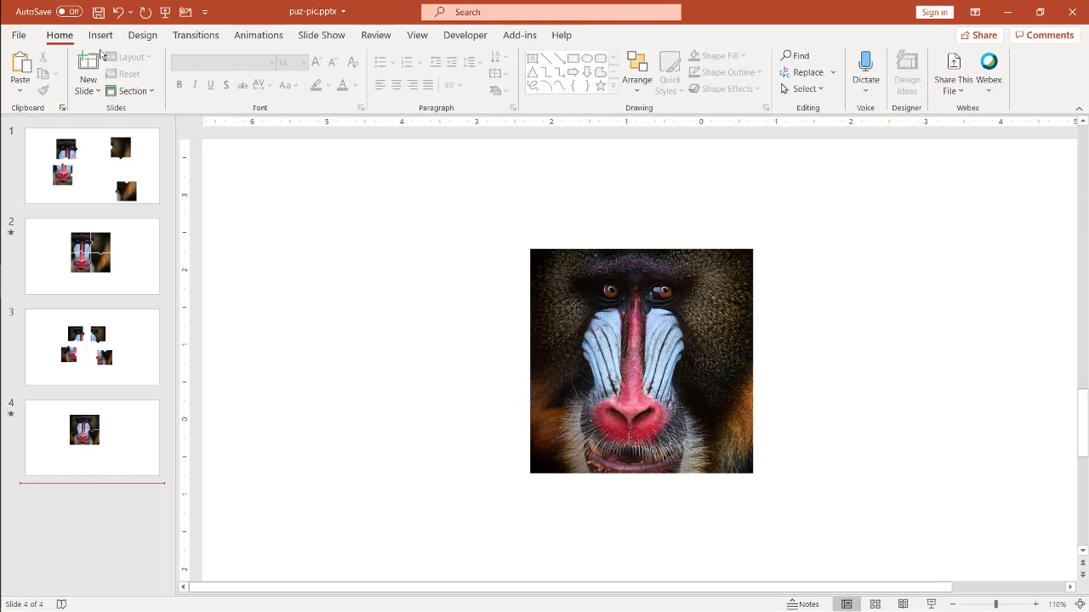
click(91, 60)
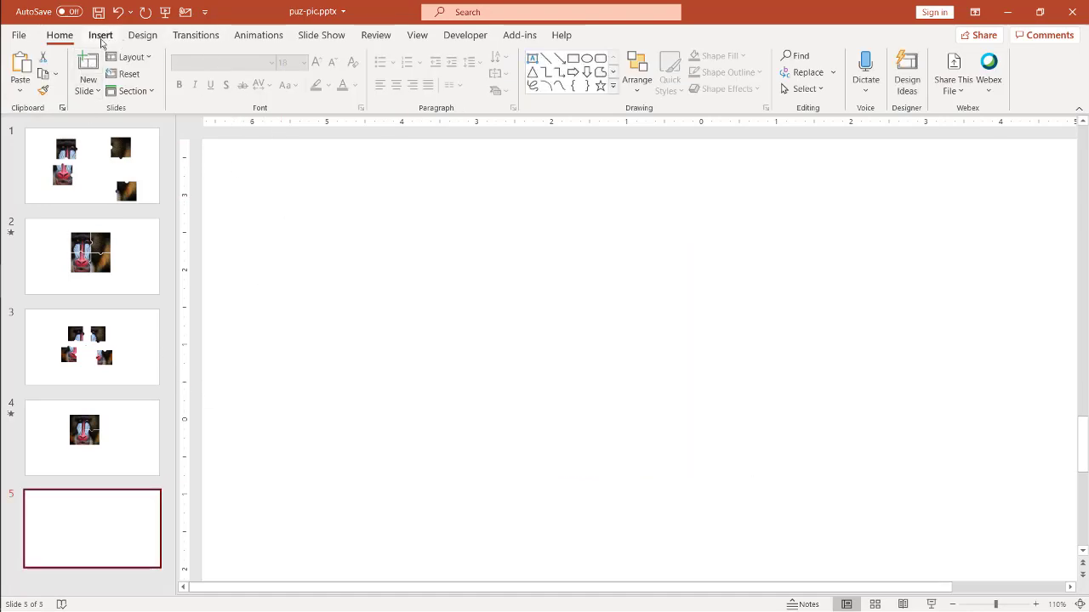
click(100, 37)
click(221, 72)
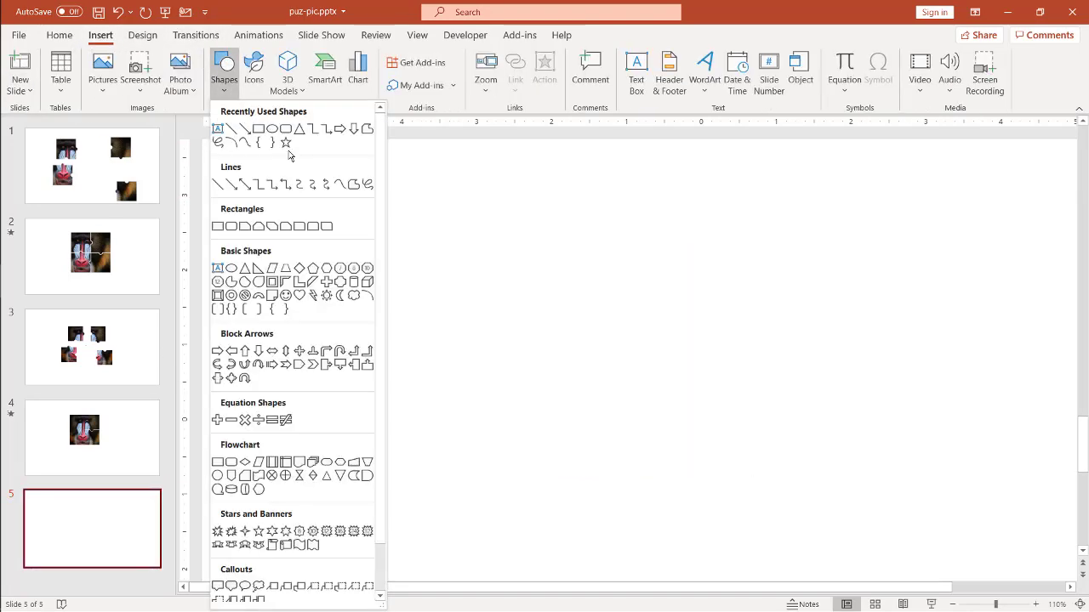
click(253, 68)
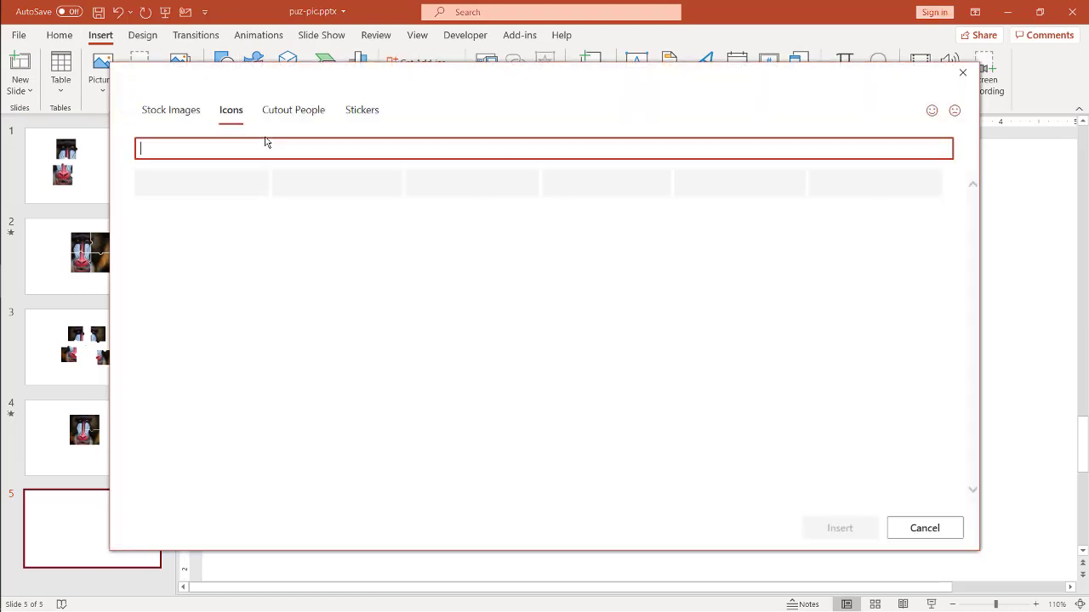
click(184, 117)
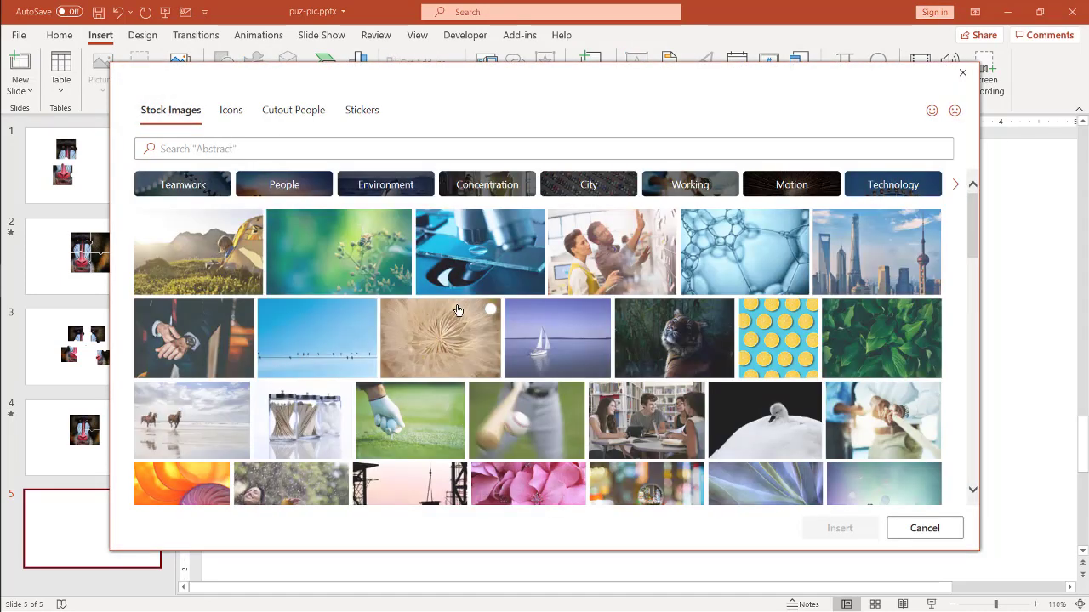
scroll(474, 328, down, 2)
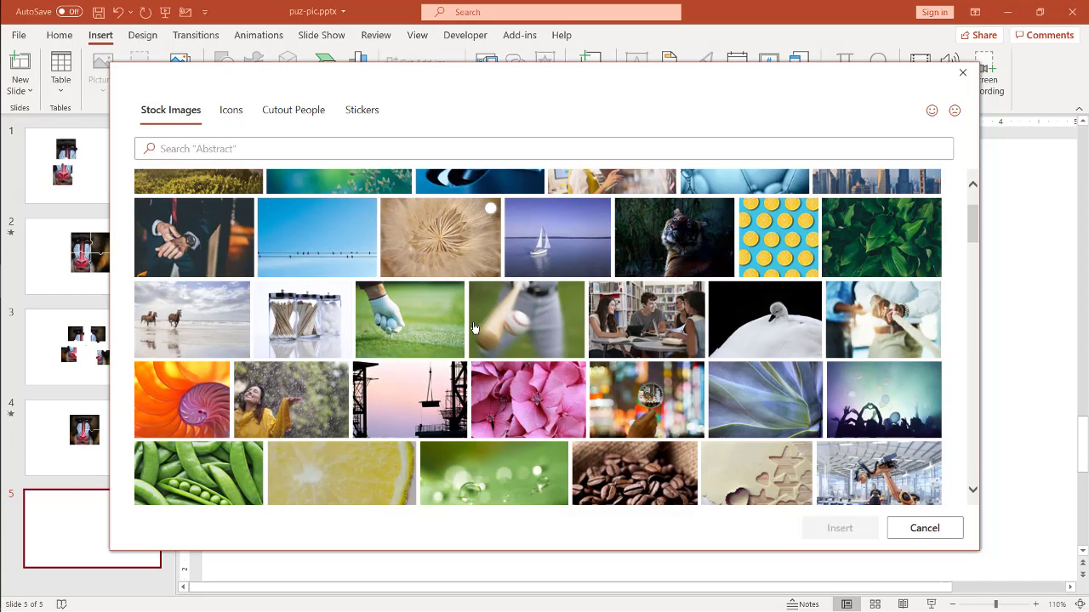
scroll(595, 281, up, 2)
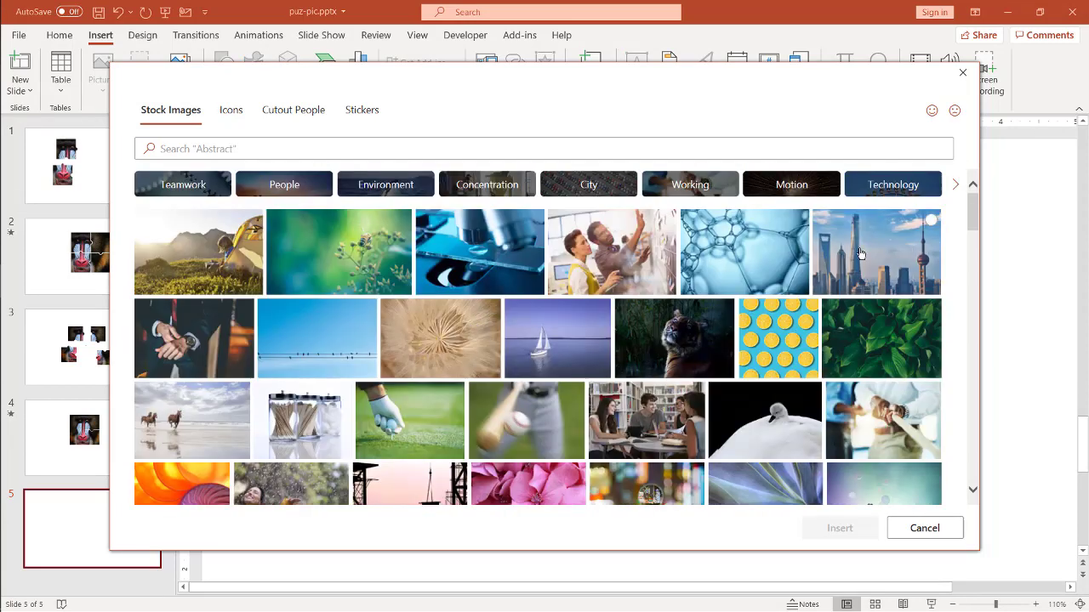
click(931, 246)
click(841, 529)
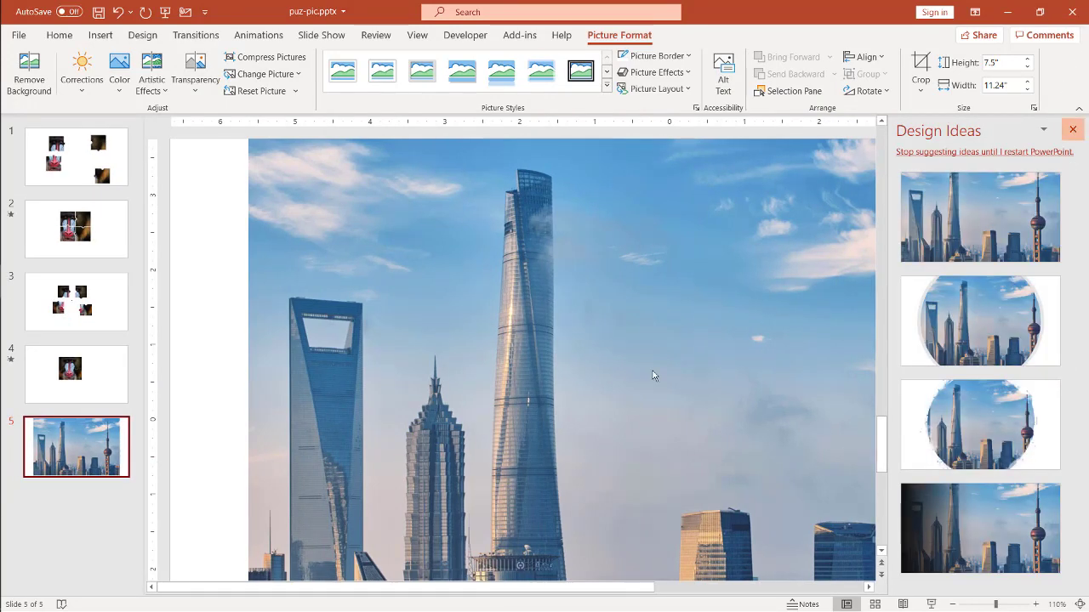
- Close Design Ideas and move the photo down-left so mainly the TV tower overlaps the slide
click(1072, 130)
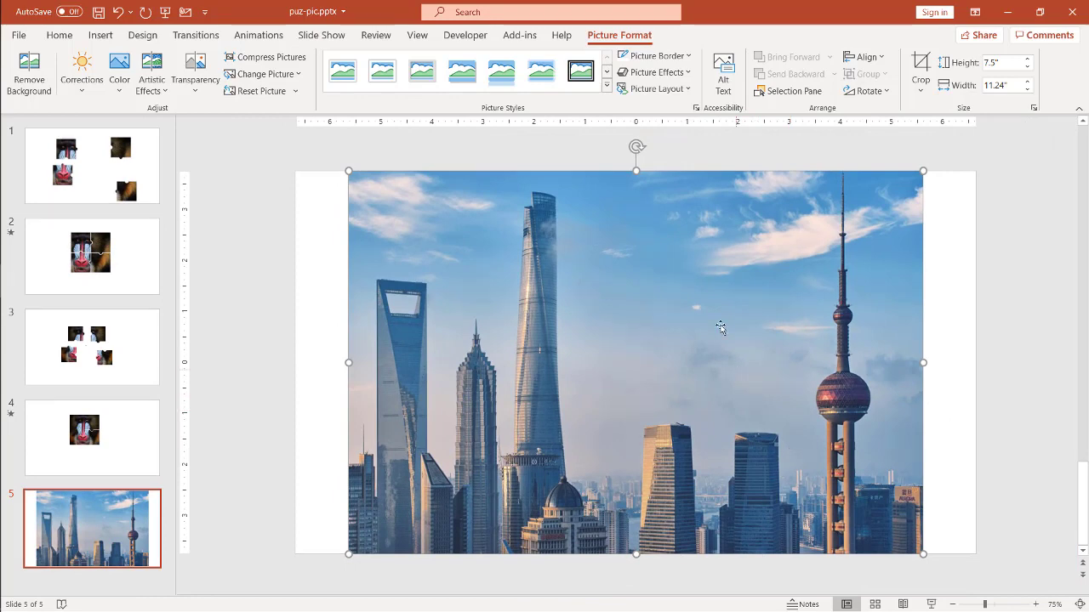
drag(714, 328, 204, 463)
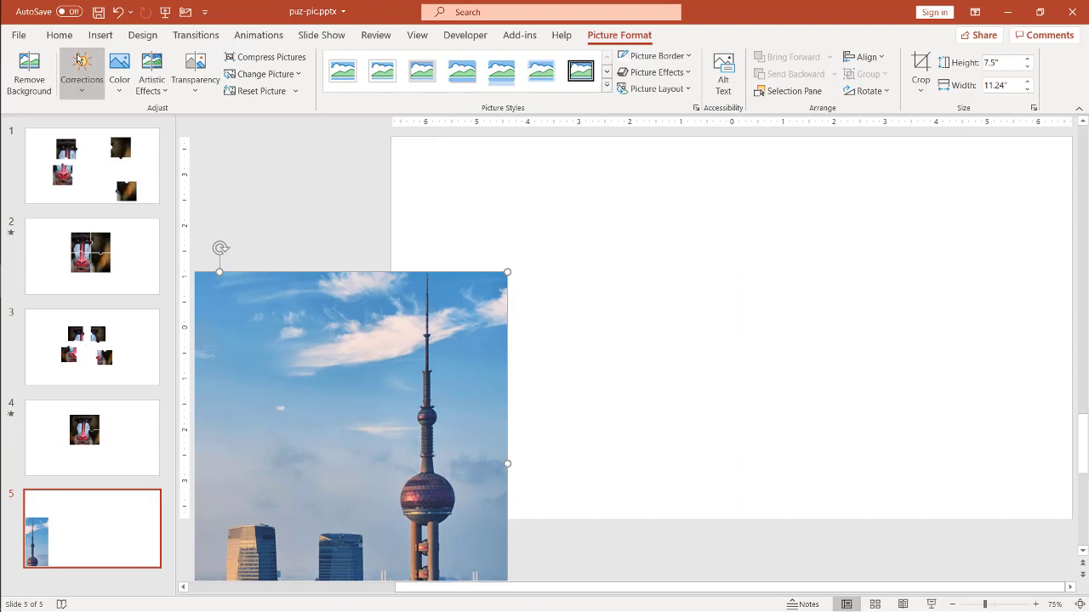
click(58, 37)
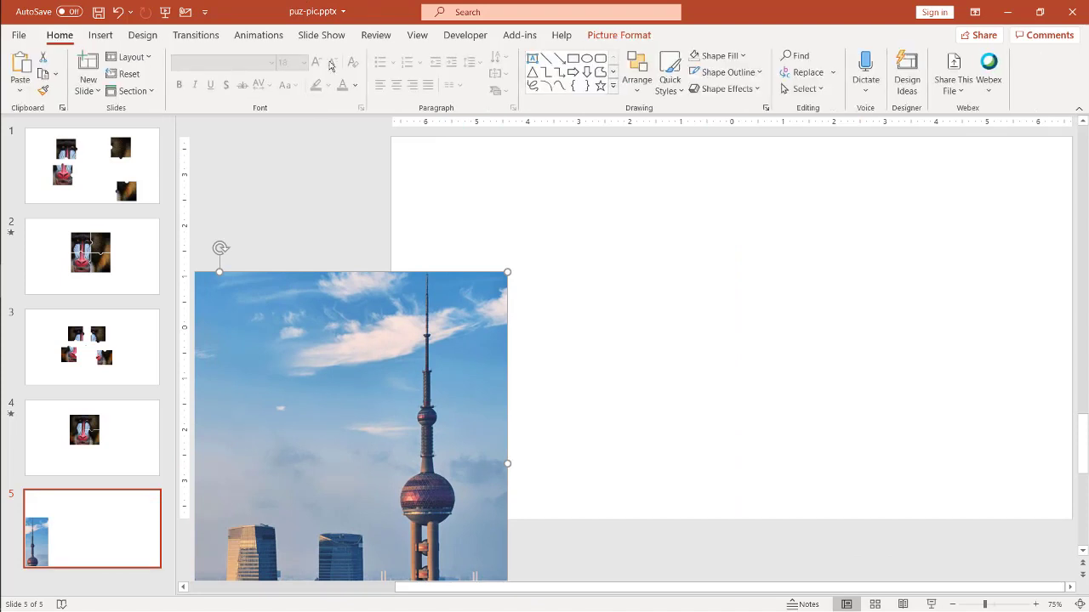
click(601, 58)
- Draw a blue rounded rectangle, duplicate it twice, and reshape the copies into different sizes
drag(625, 289, 702, 334)
key(ctrl+d)
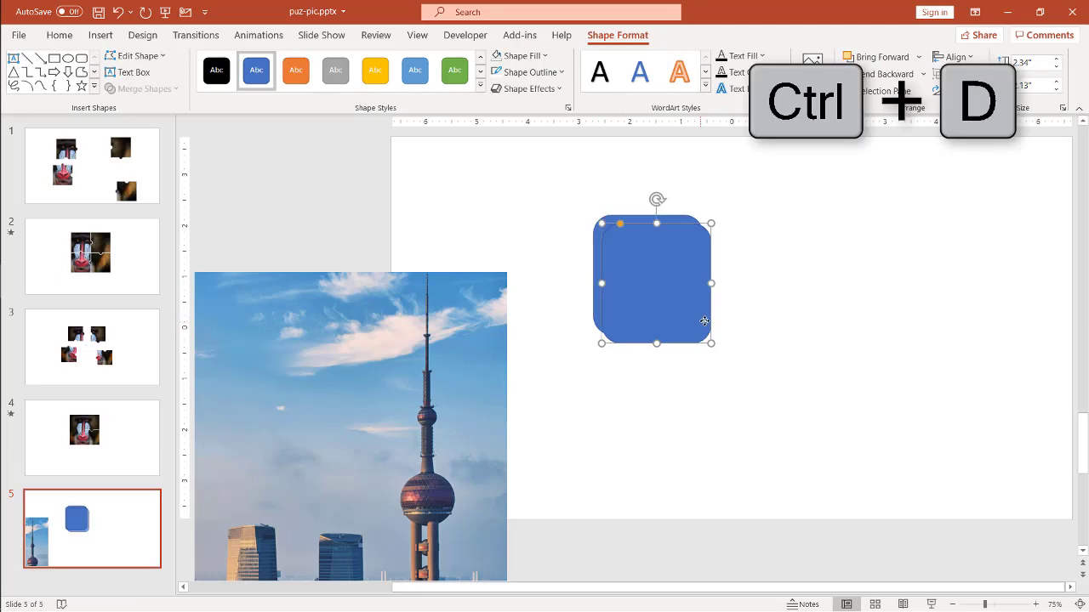
drag(768, 282, 739, 297)
key(ctrl+d)
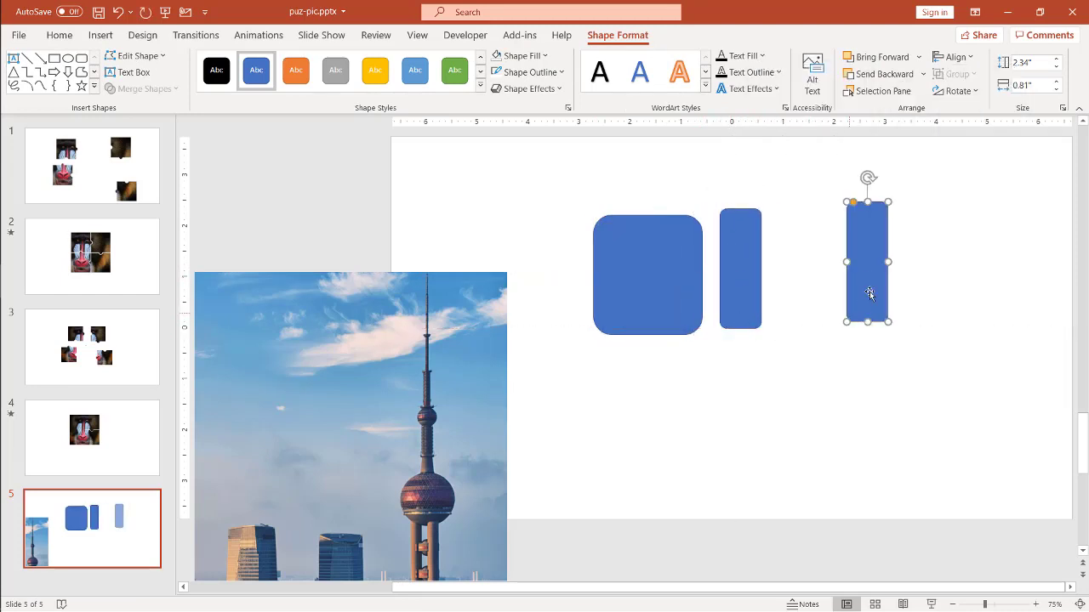
drag(867, 202, 935, 296)
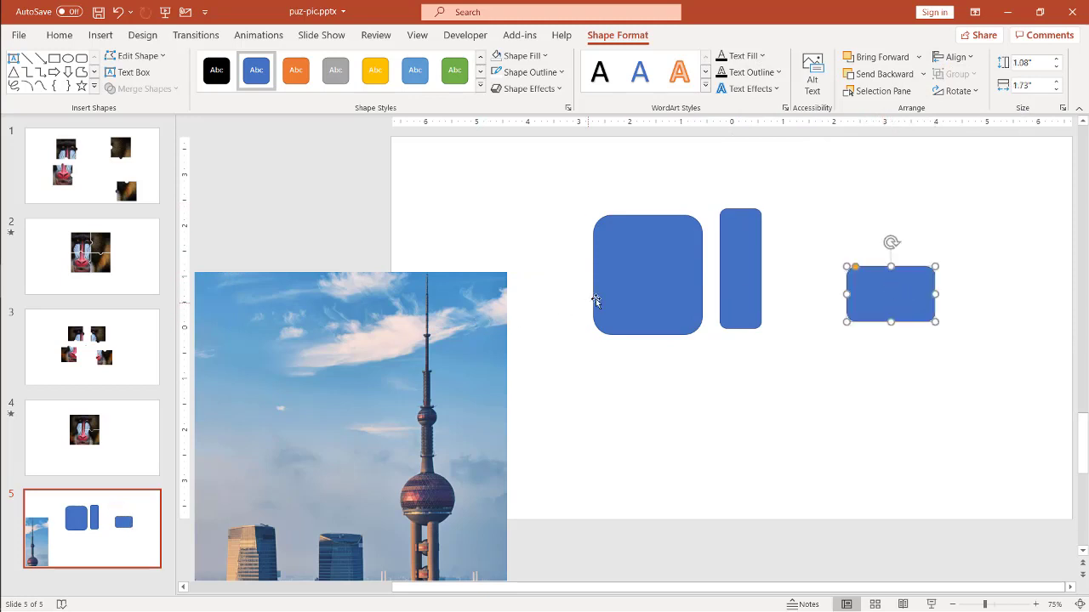
click(645, 331)
drag(649, 335, 649, 272)
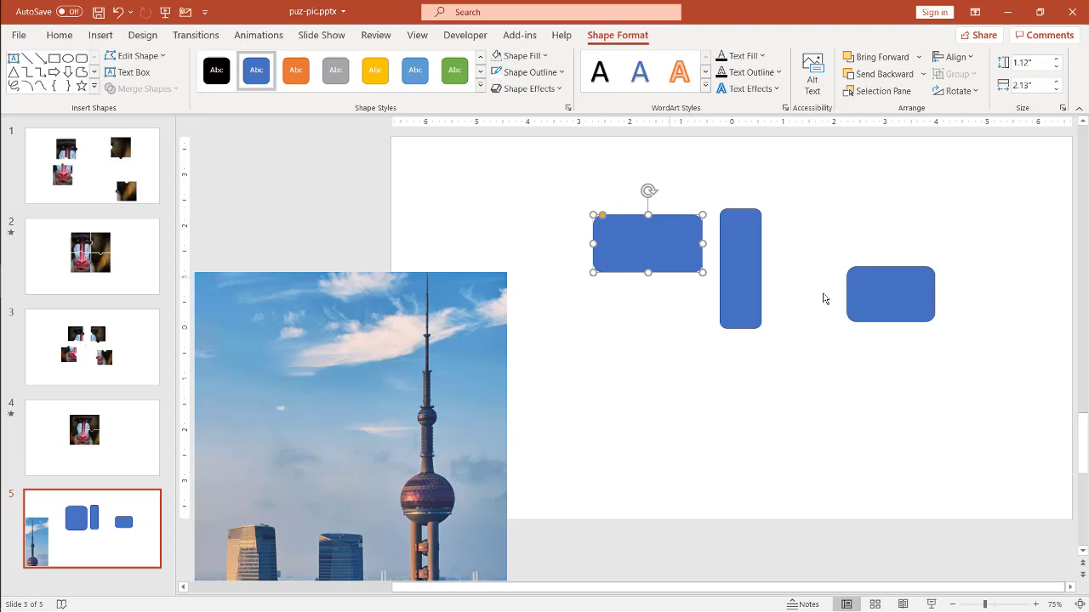
- Rearrange, duplicate and shorten the small and tall rectangles so they tile around the large one
drag(850, 302, 622, 312)
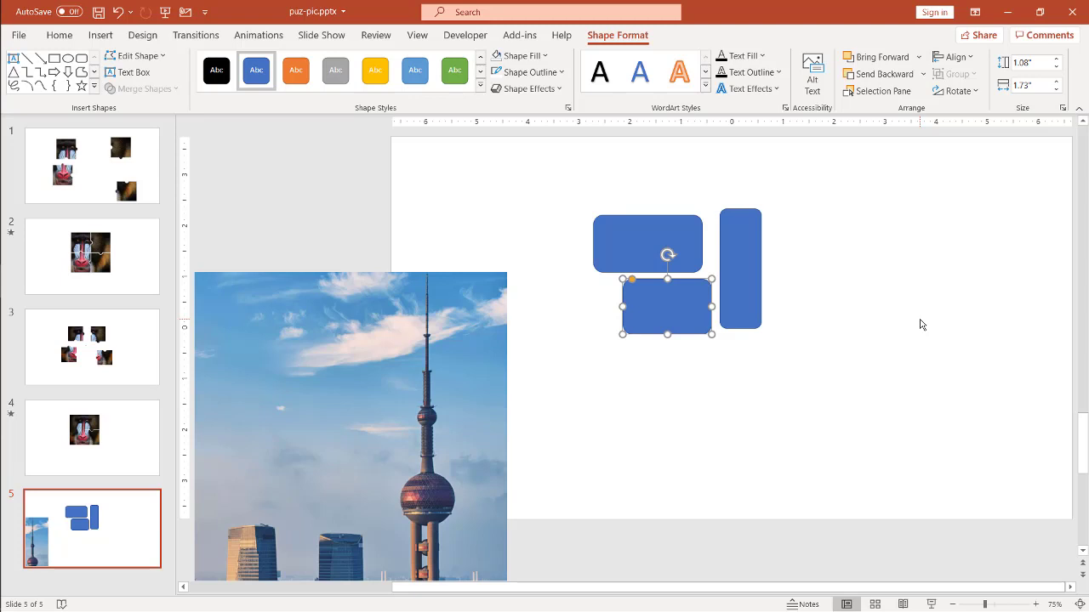
key(ctrl+d)
drag(677, 331, 813, 398)
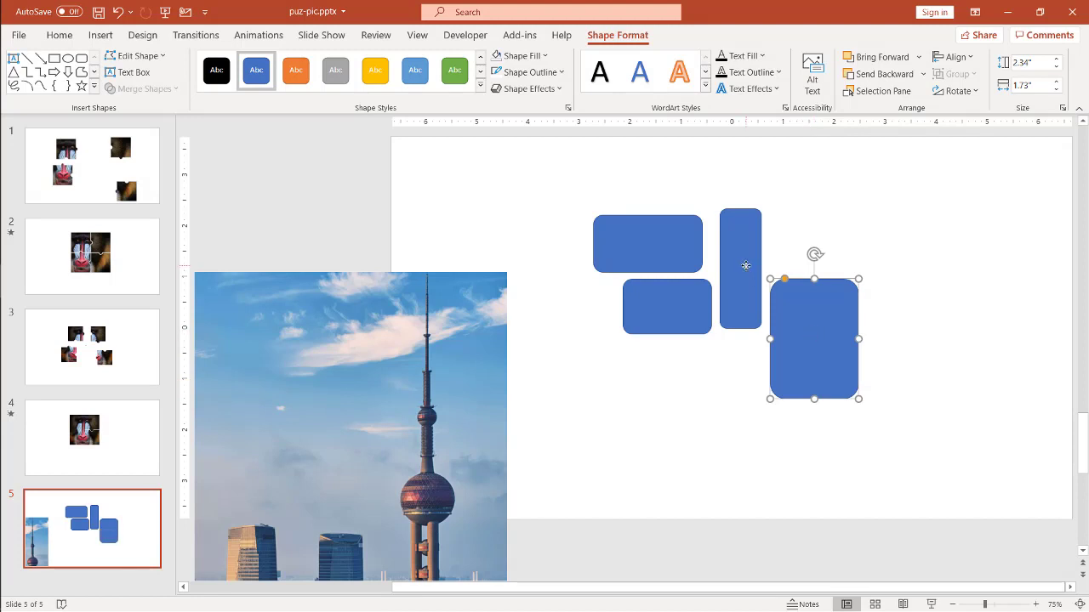
drag(745, 265, 791, 260)
drag(792, 323, 790, 274)
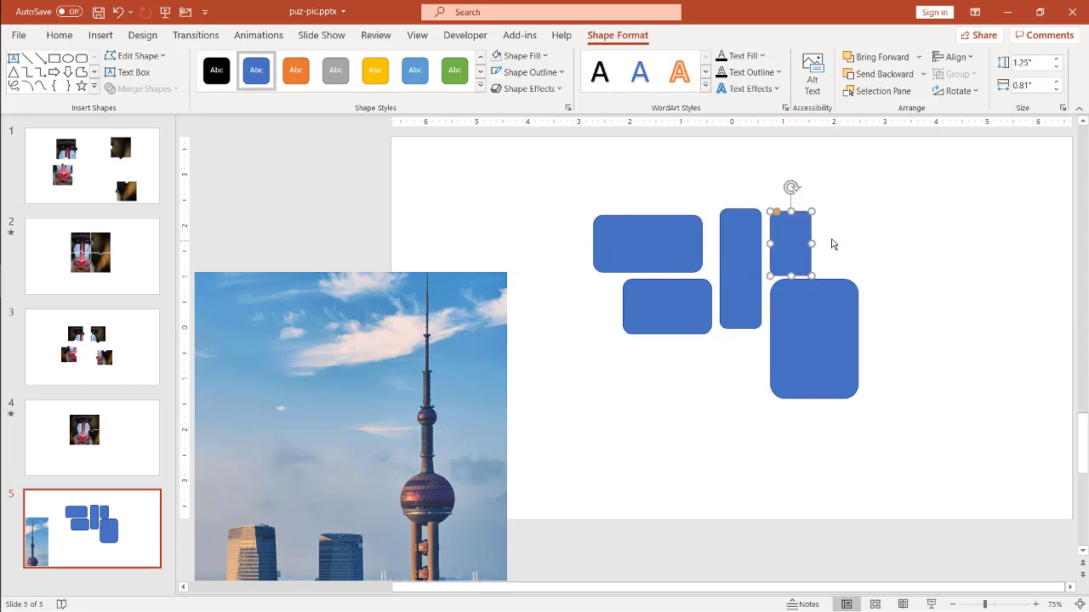
ctrl+drag(792, 228, 843, 262)
drag(814, 318, 813, 325)
- Fill the remaining gaps with resized copies to complete the nine-piece block, then select all nine
click(795, 257)
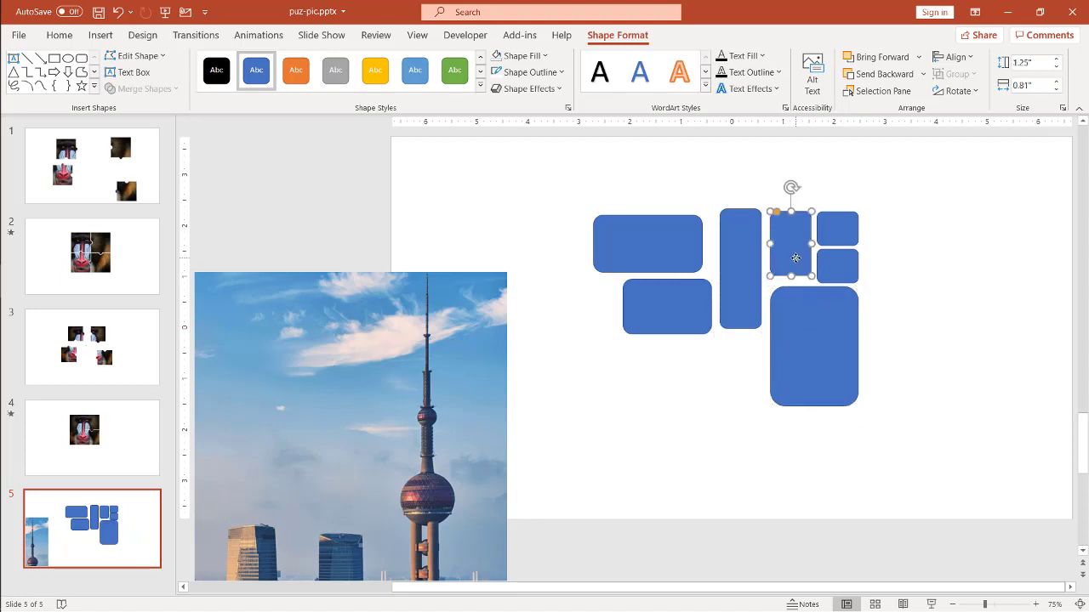
click(668, 319)
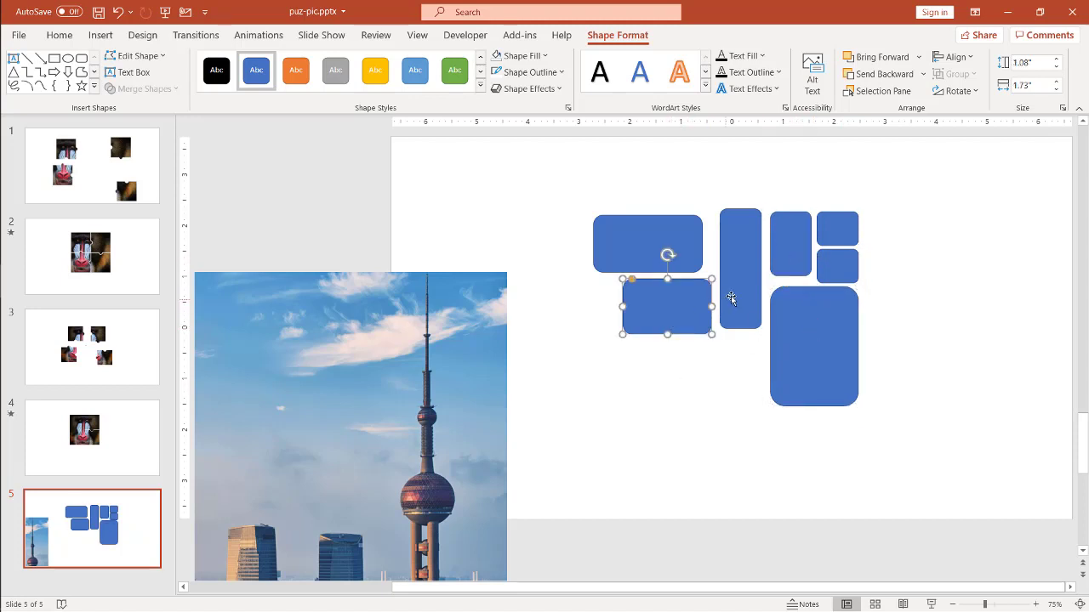
drag(681, 340, 588, 372)
click(594, 242)
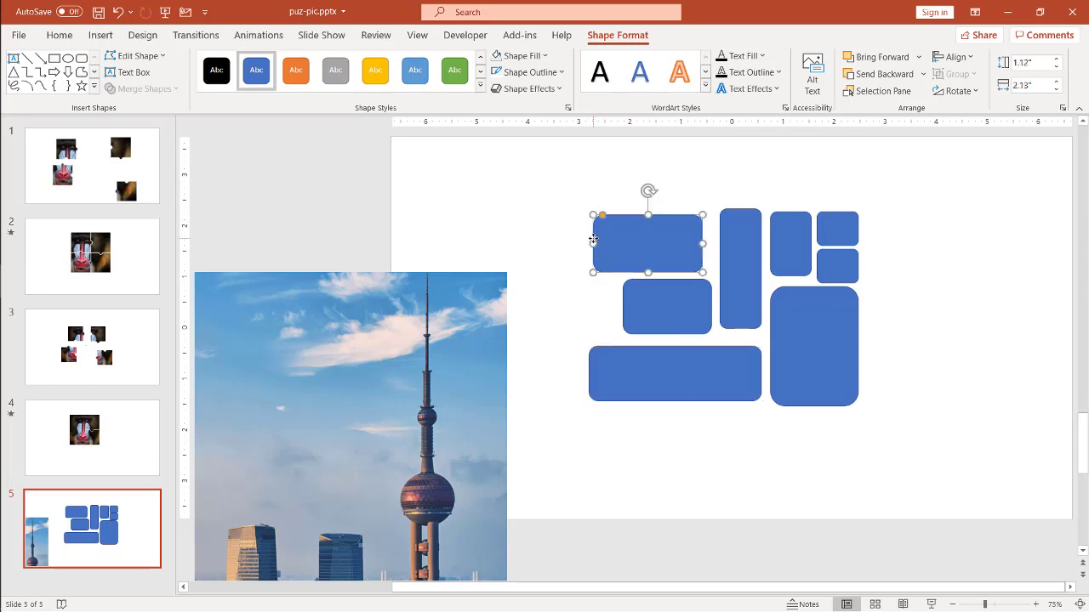
drag(593, 242, 584, 245)
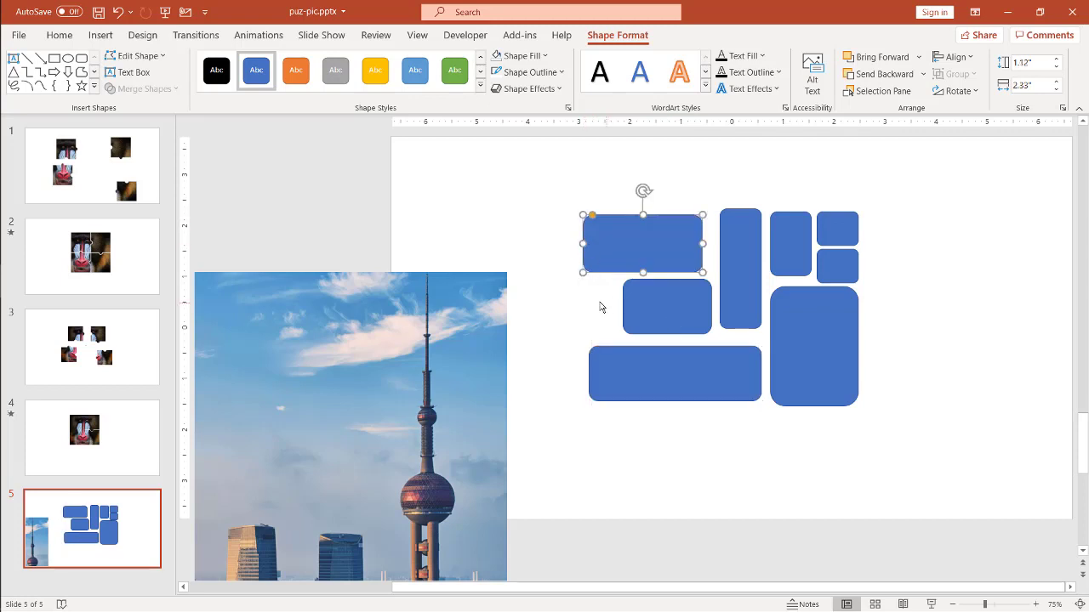
click(633, 312)
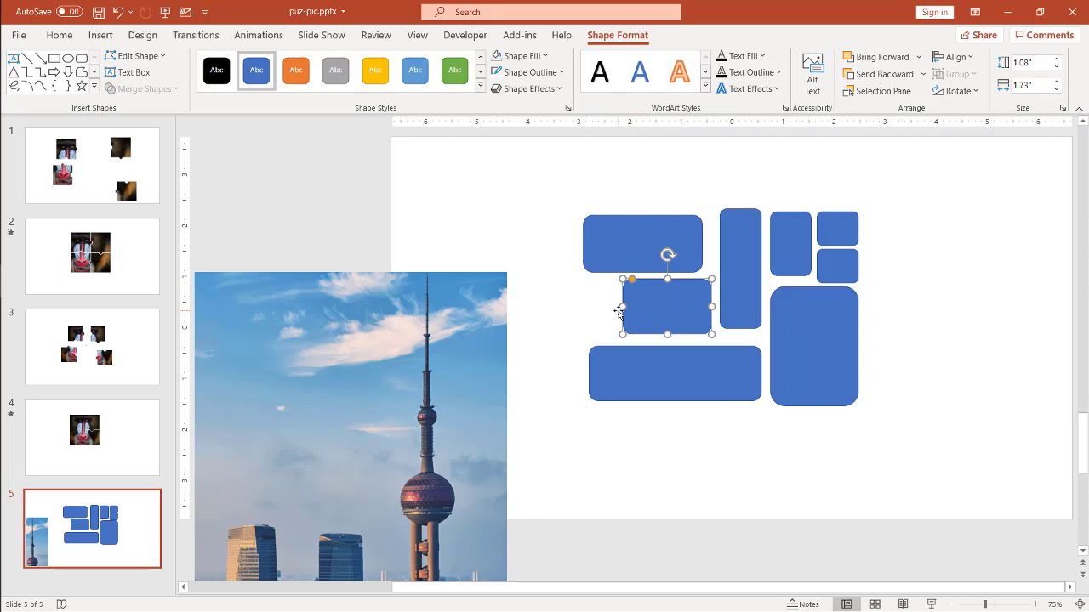
drag(622, 306, 640, 306)
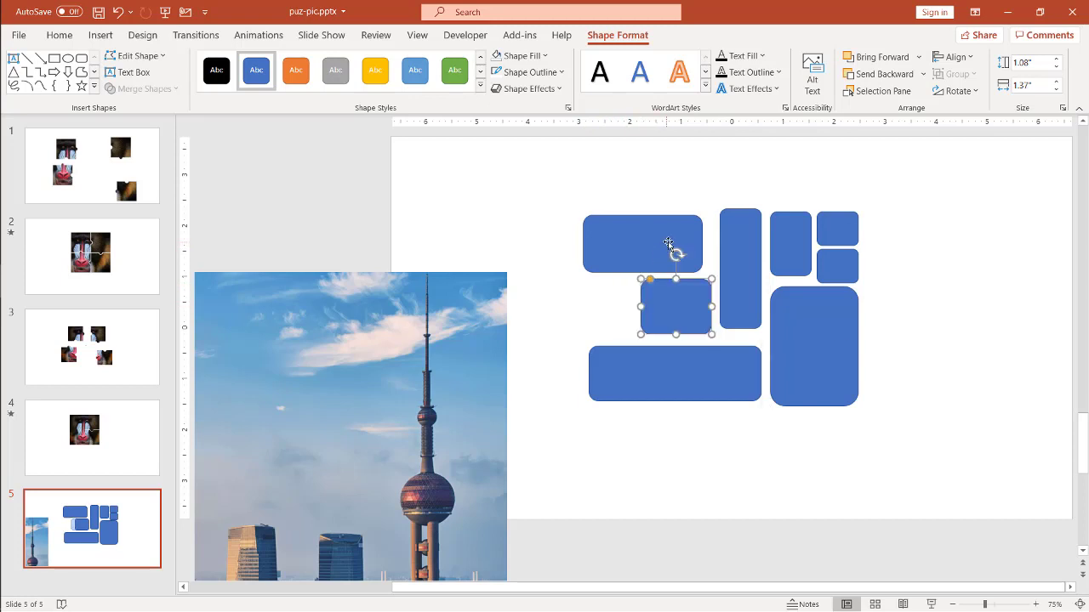
click(733, 245)
drag(732, 244, 606, 316)
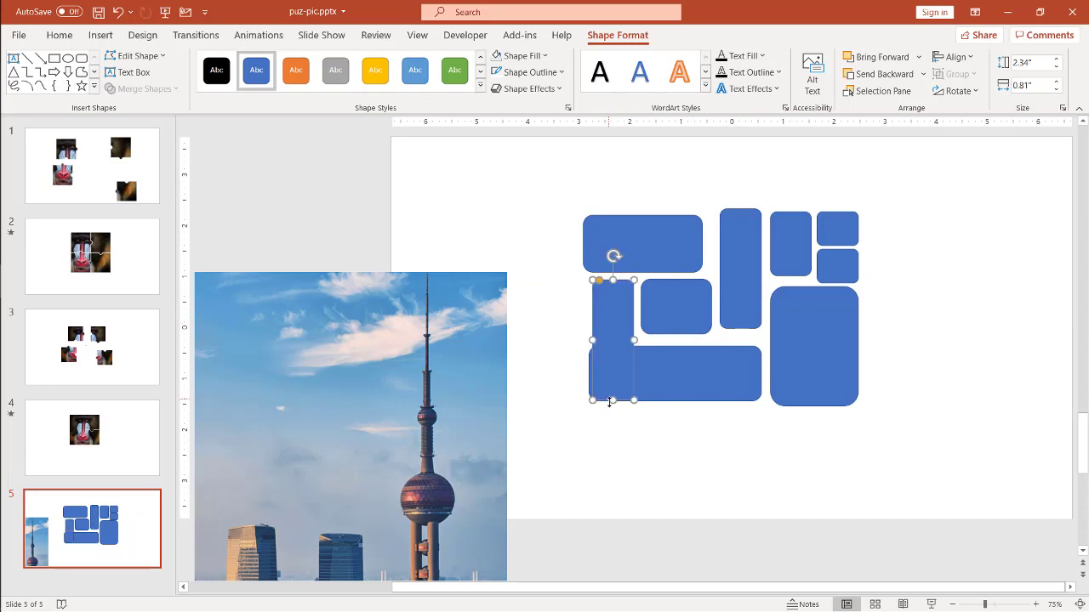
drag(612, 400, 611, 340)
drag(967, 440, 511, 147)
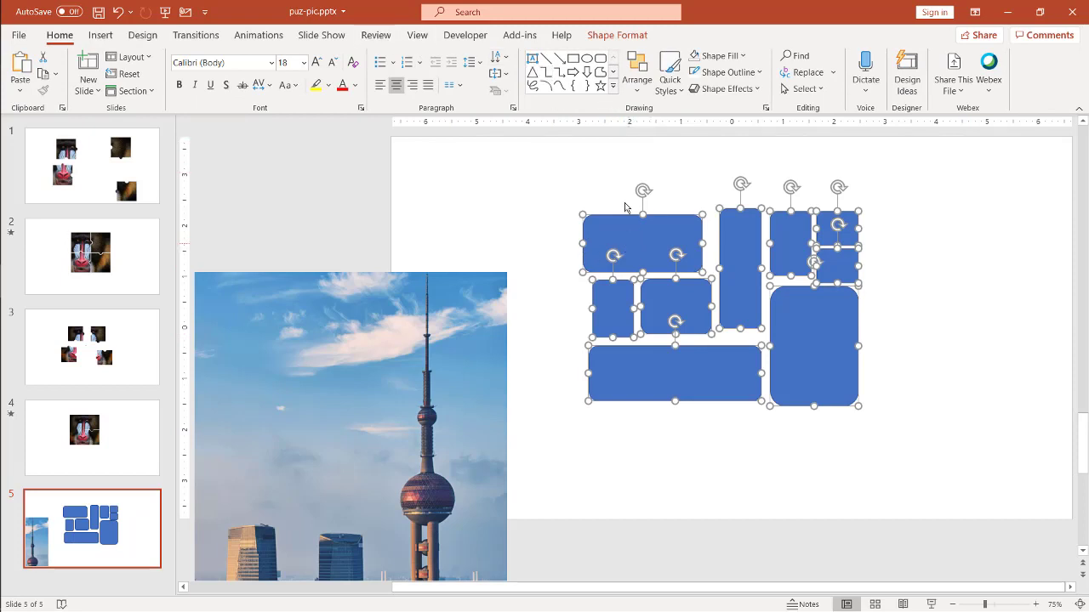
- Set the nine selected rectangles to No Fill, leaving the skyline photo where it was
click(737, 58)
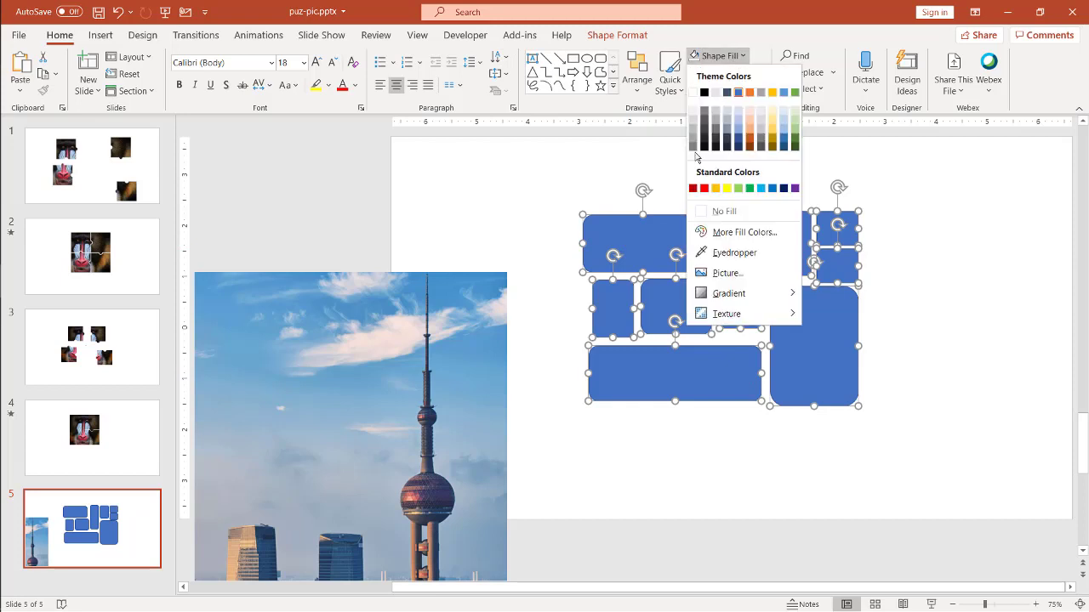
click(722, 211)
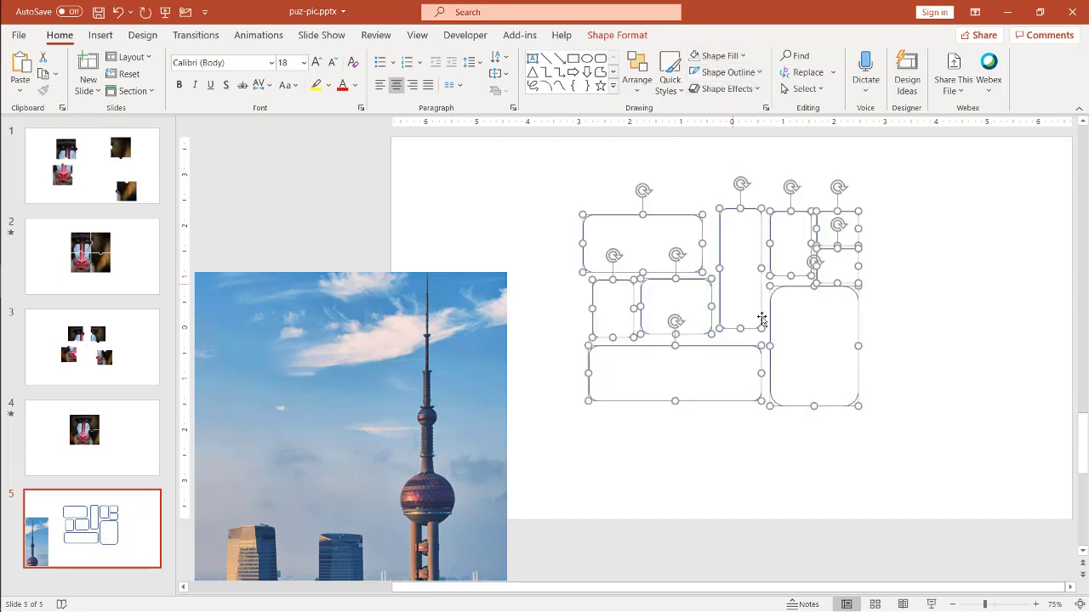
drag(374, 337, 1030, 149)
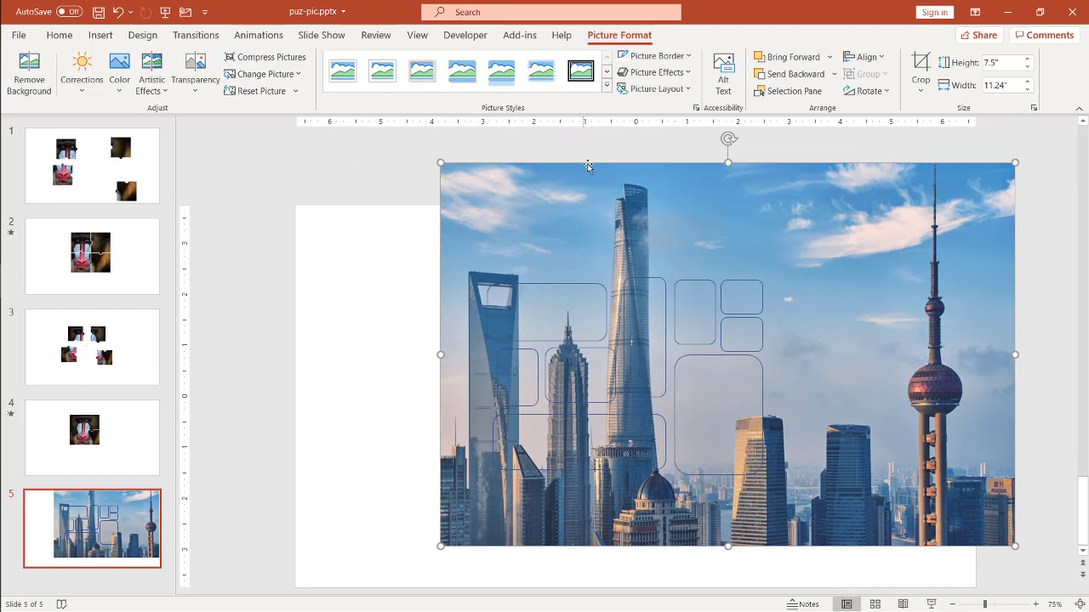
key(ctrl+z)
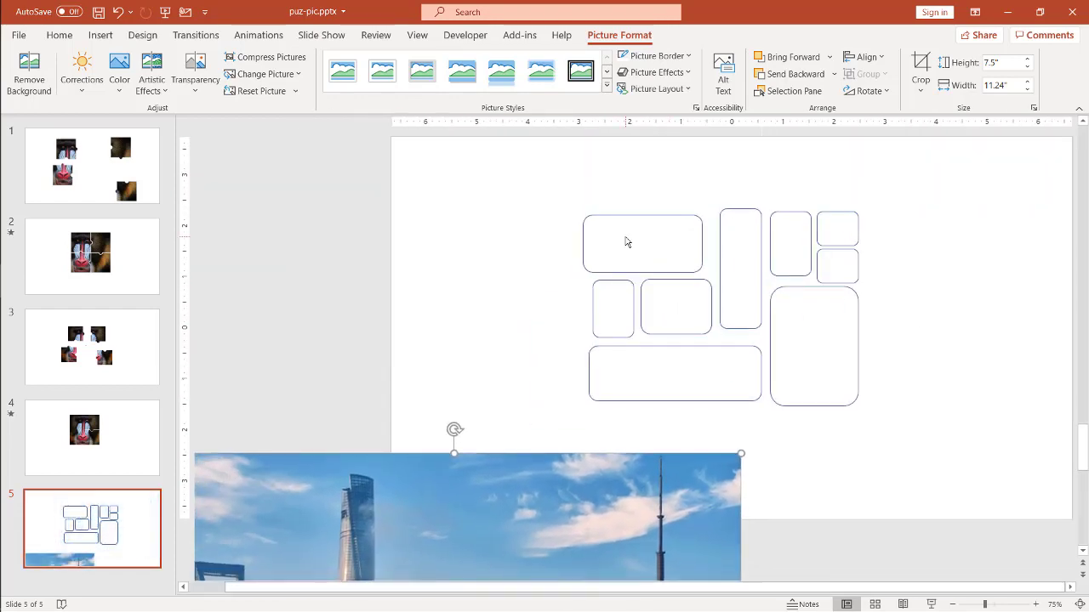
- Select all nine rounded rectangles and give their outlines a very light grey colour
drag(944, 447, 539, 150)
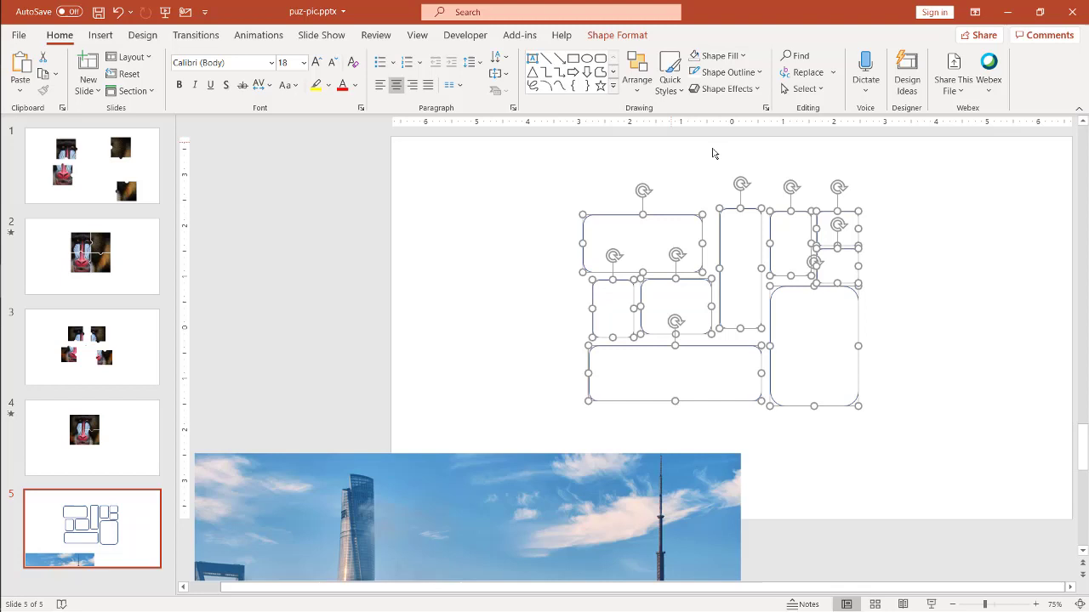
click(727, 72)
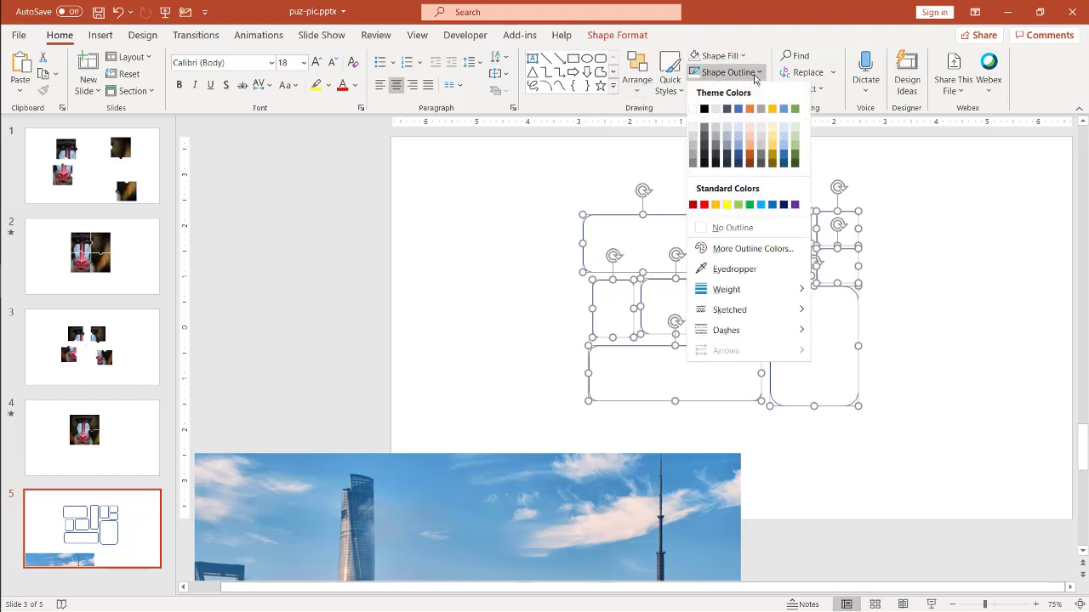
click(694, 129)
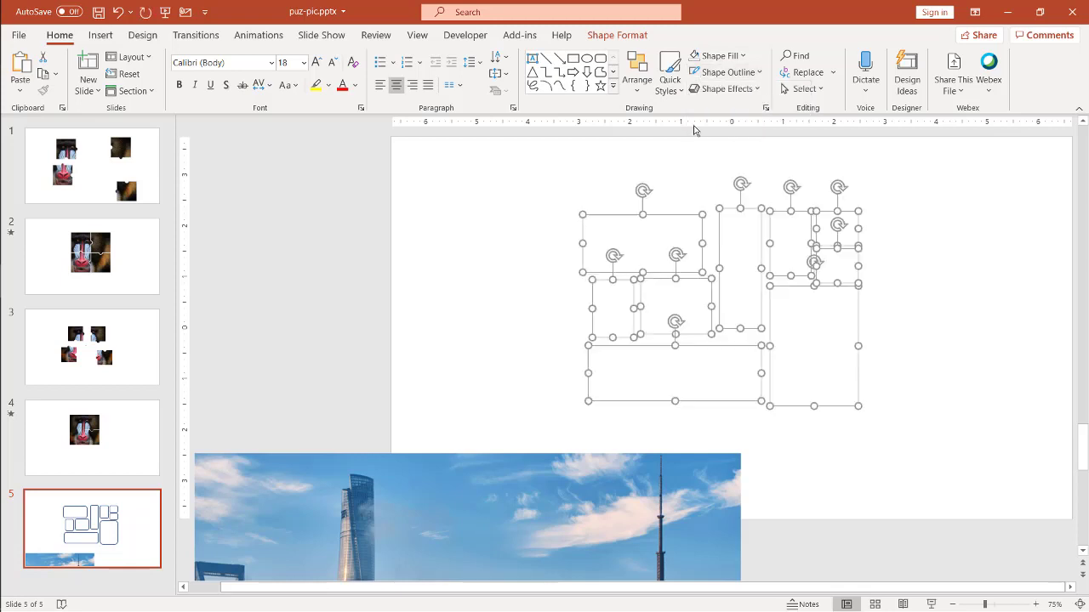
click(758, 75)
- Set the outline weight to 1½ pt and move the skyline photo up onto the slide
mouse_move(783, 292)
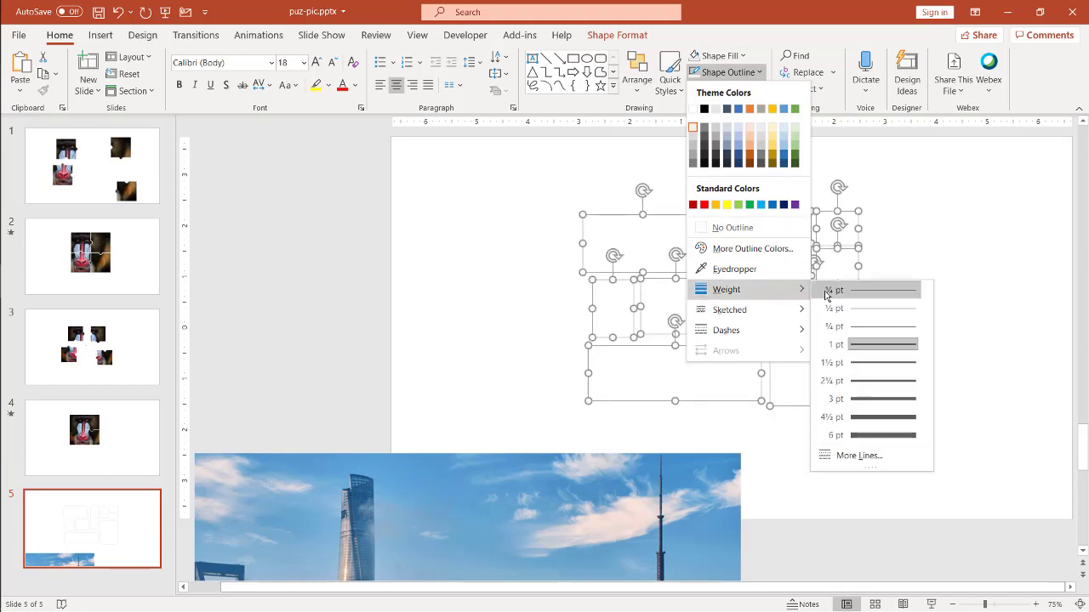
click(869, 364)
click(484, 502)
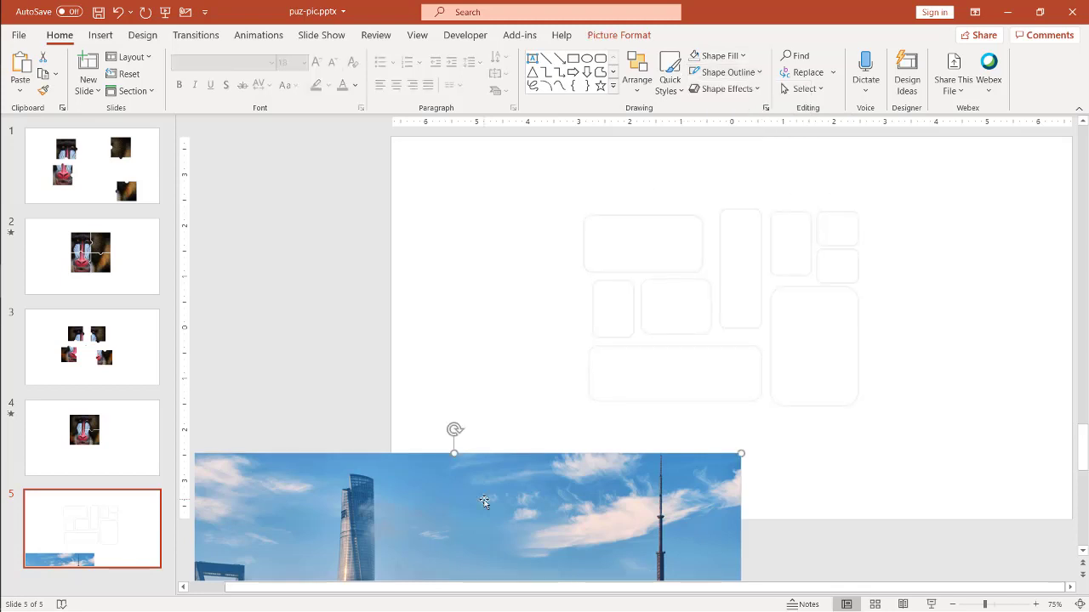
drag(484, 502, 521, 346)
drag(391, 411, 417, 294)
- Shrink the photo from its corners and position it under the rounded-rectangle outlines
drag(228, 181, 469, 338)
drag(572, 527, 700, 464)
drag(908, 490, 885, 477)
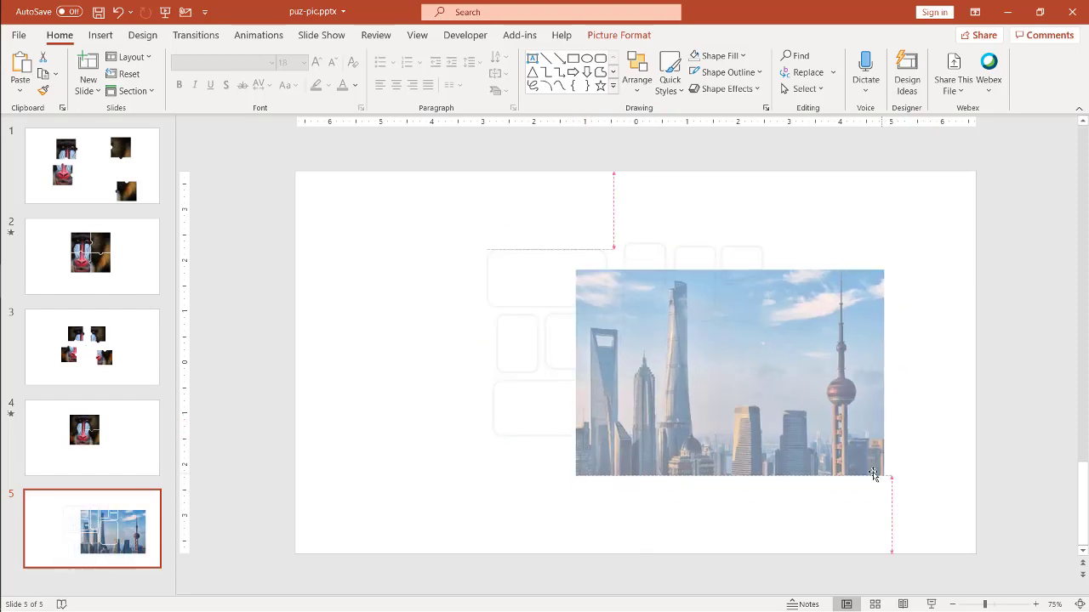
drag(834, 449, 726, 414)
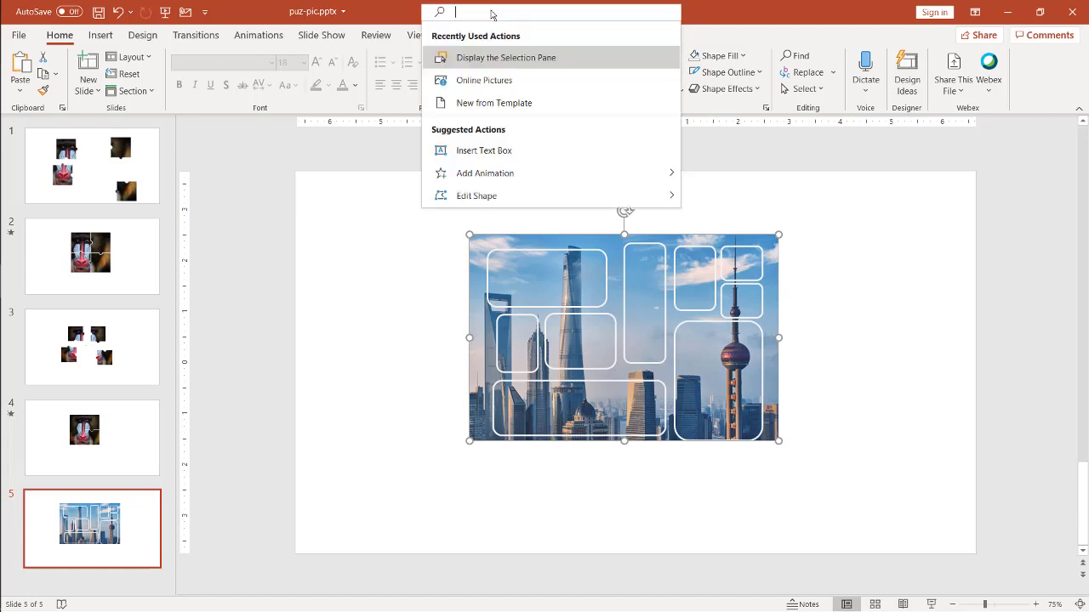
key(Escape)
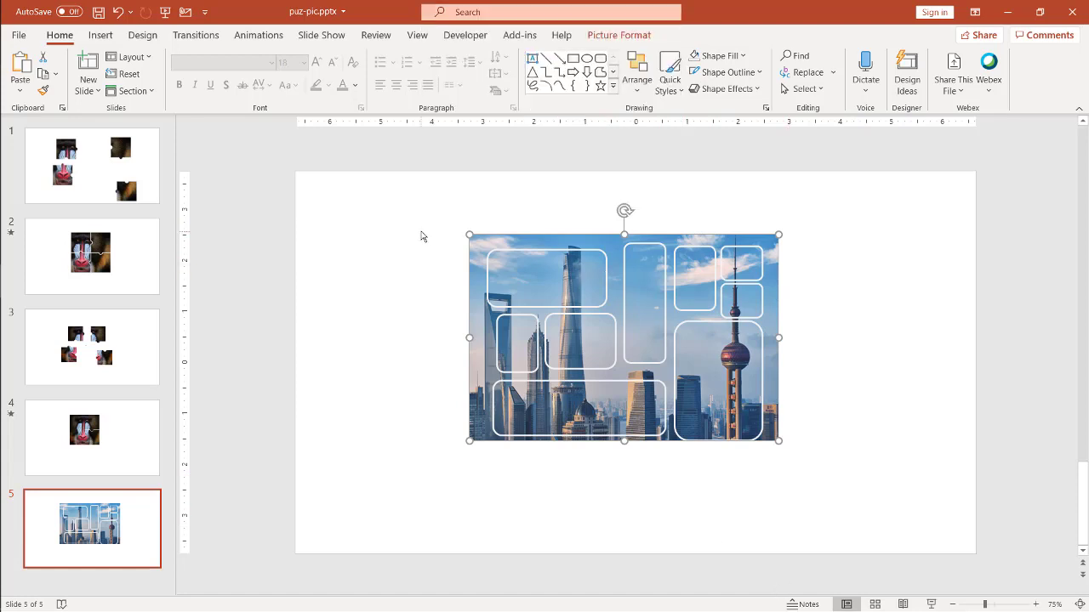
key(ctrl+a)
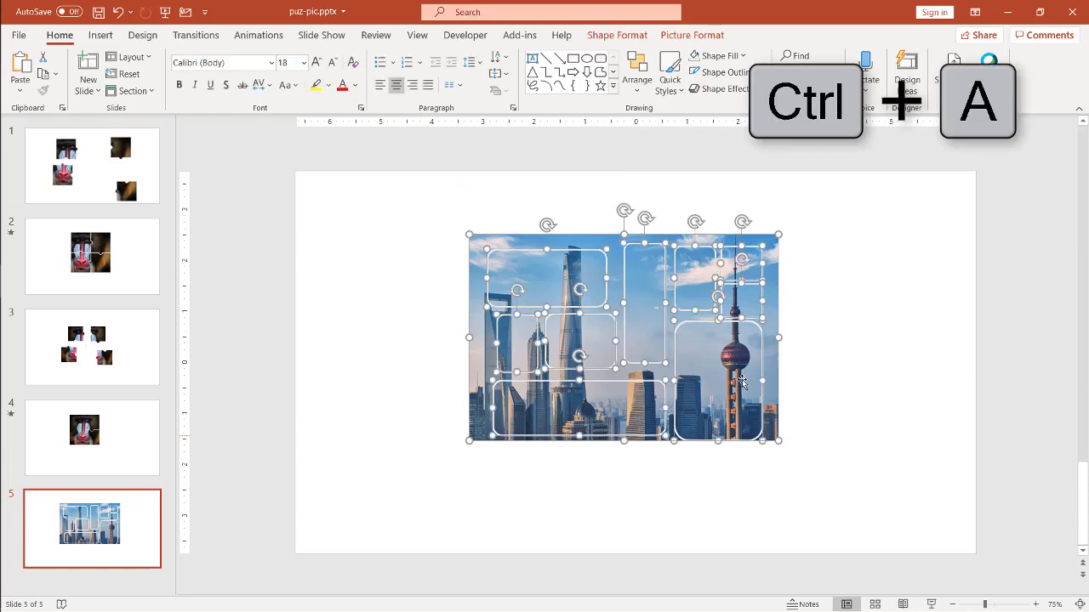
click(693, 35)
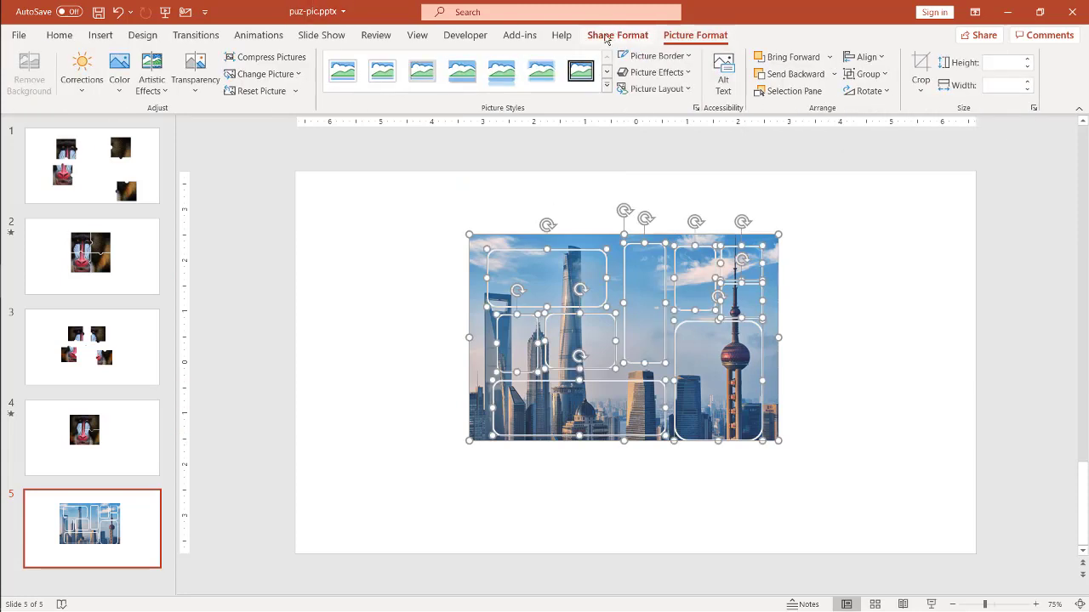
click(618, 35)
click(173, 89)
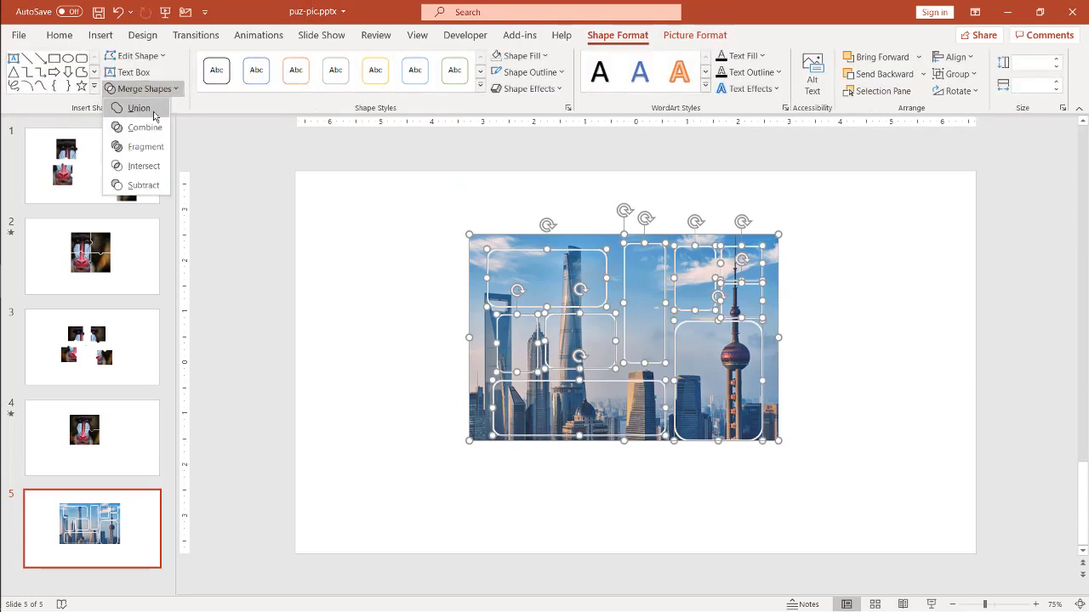
click(382, 334)
click(912, 351)
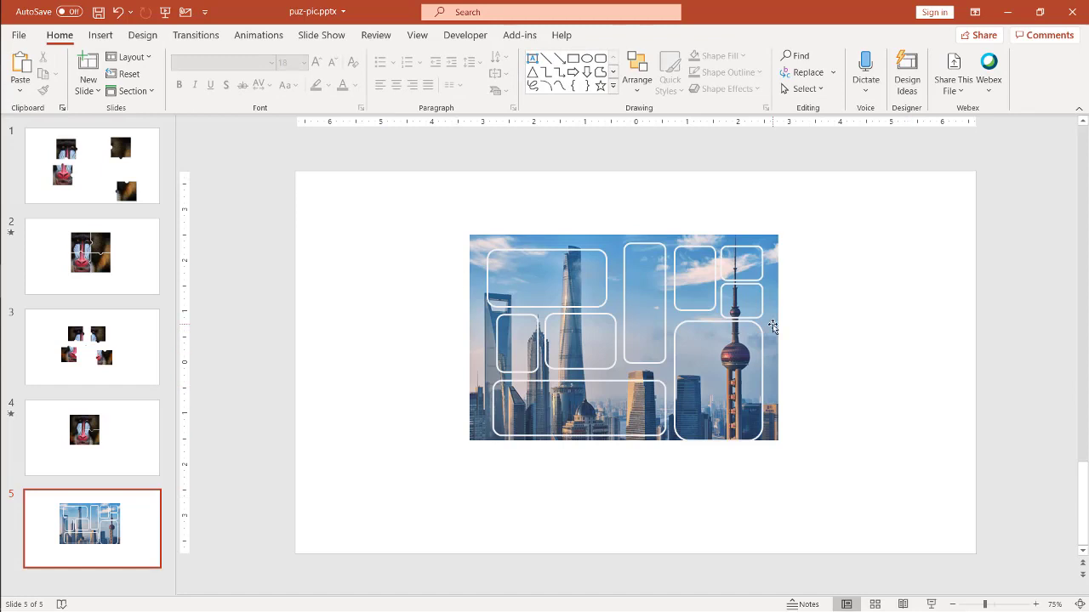
- Open the Selection Pane via search and select Picture 2 together with all the rounded rectangles
click(501, 19)
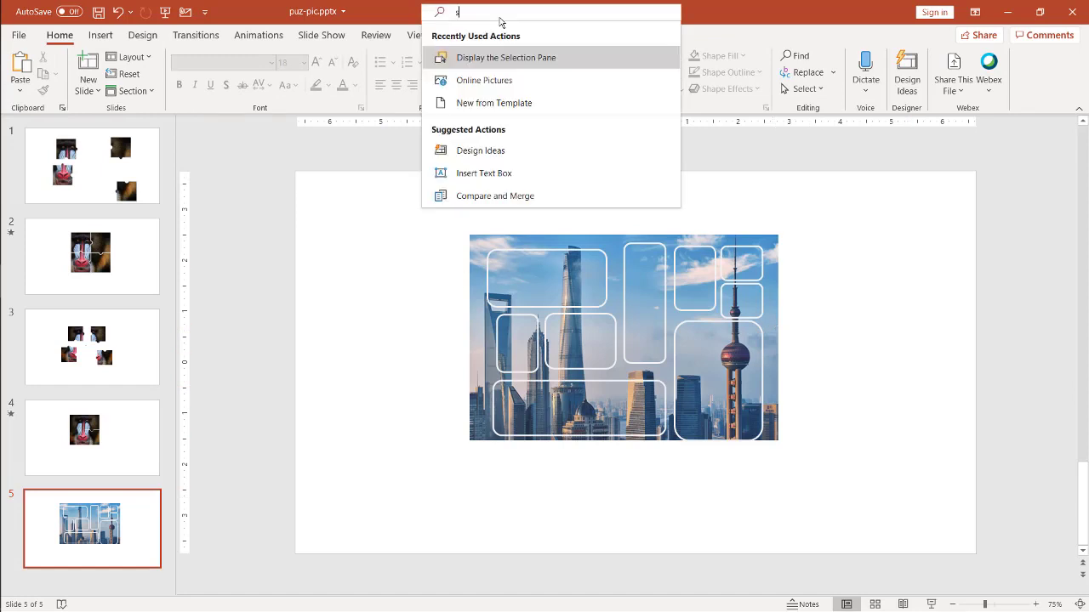
text(selection pa)
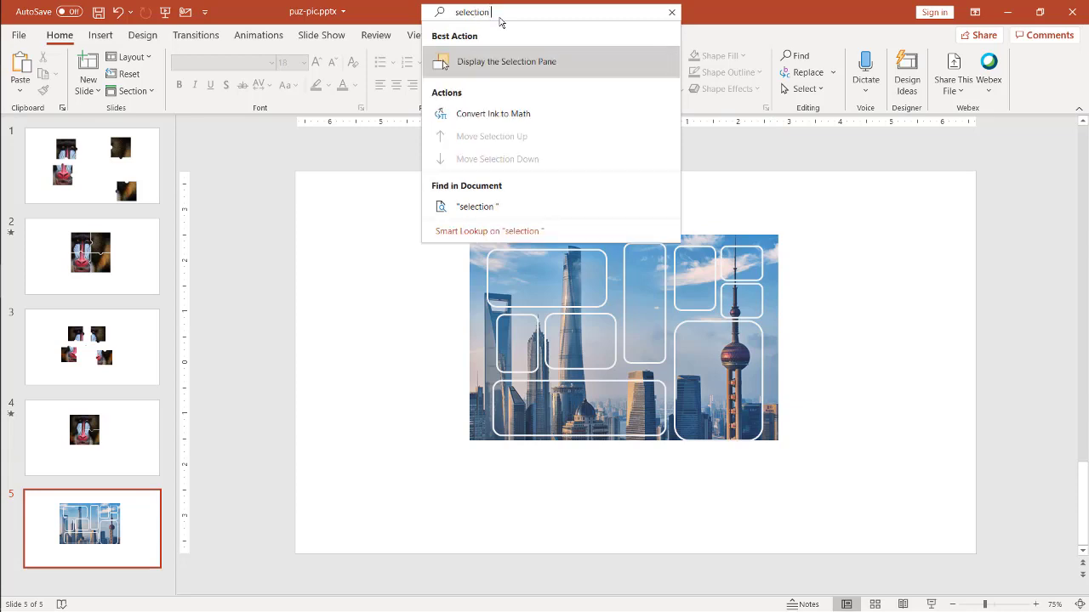
click(504, 64)
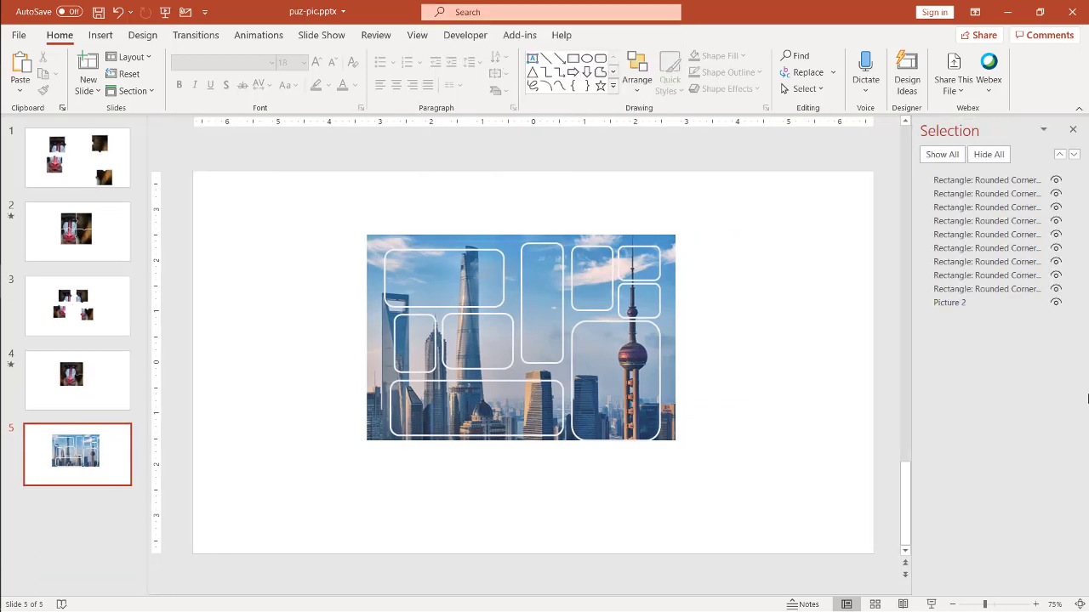
click(953, 304)
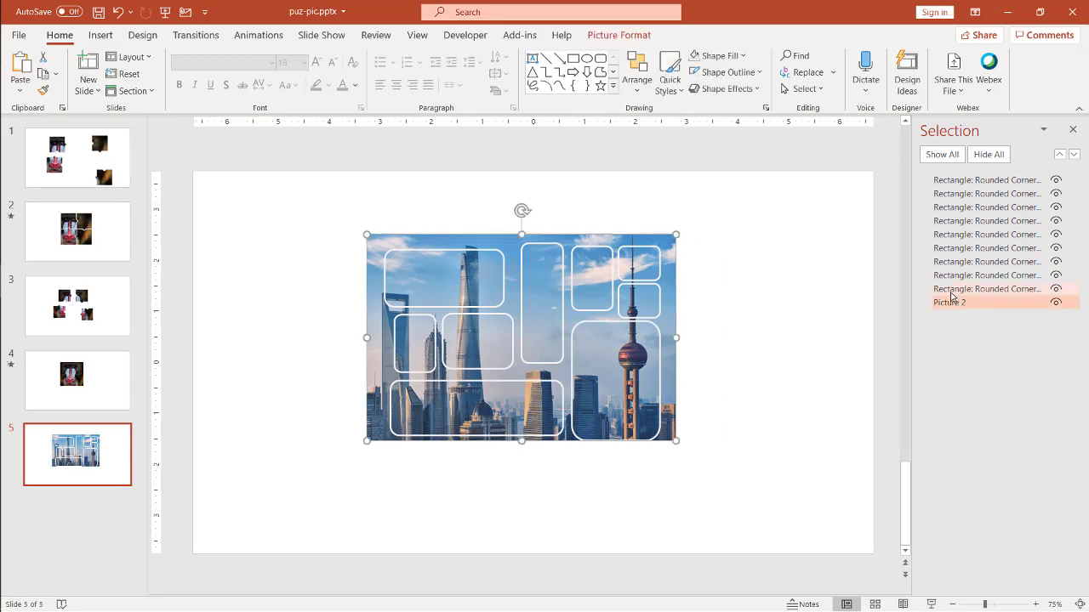
shift+click(951, 289)
shift+click(950, 262)
shift+click(950, 262)
shift+click(950, 249)
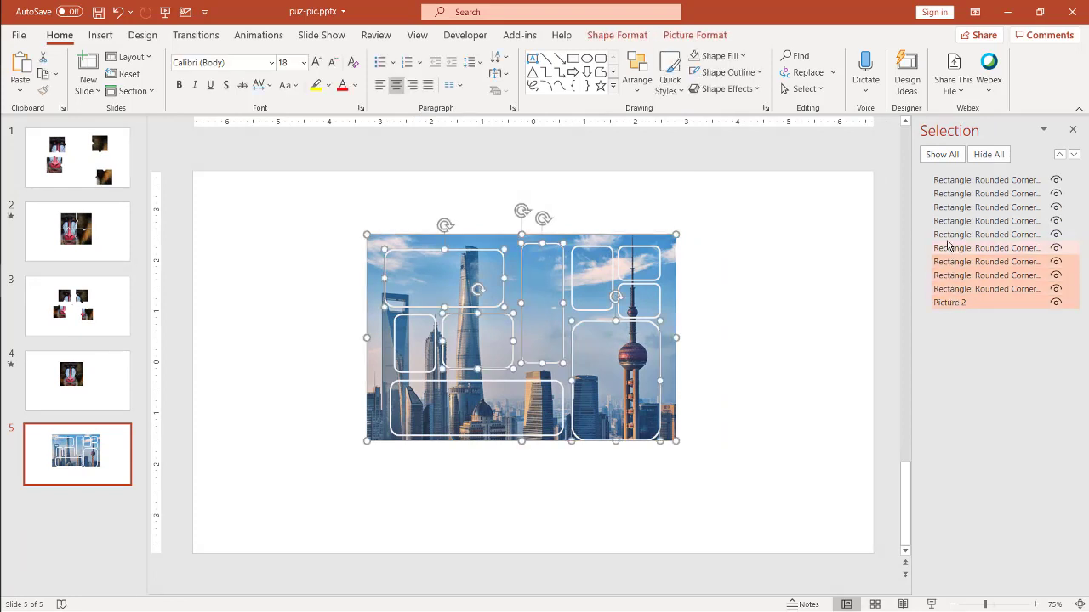
shift+click(948, 235)
shift+click(947, 221)
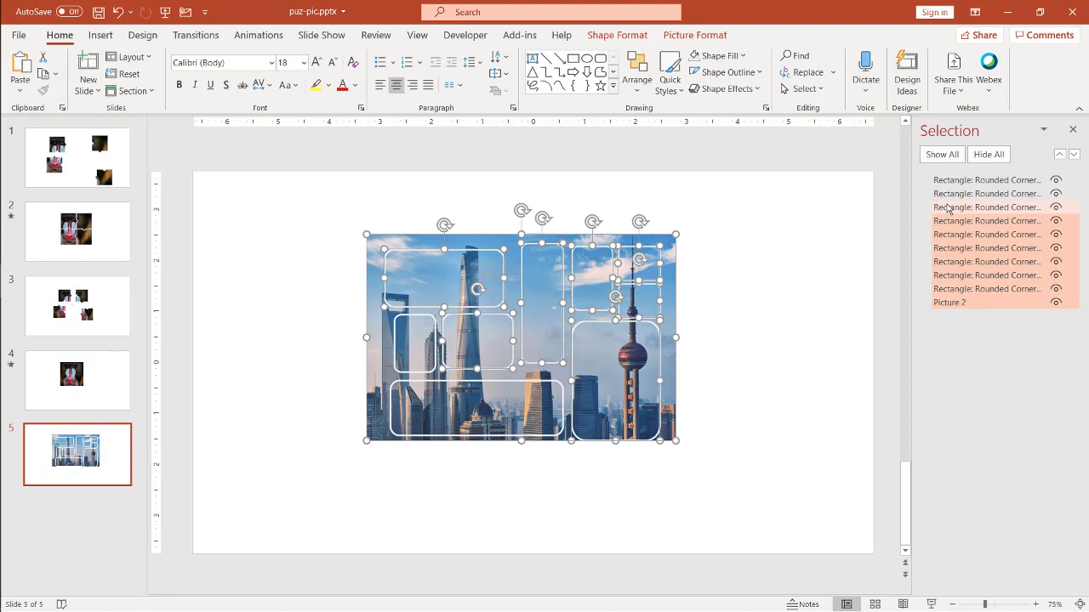
shift+click(947, 208)
shift+click(947, 194)
shift+click(946, 181)
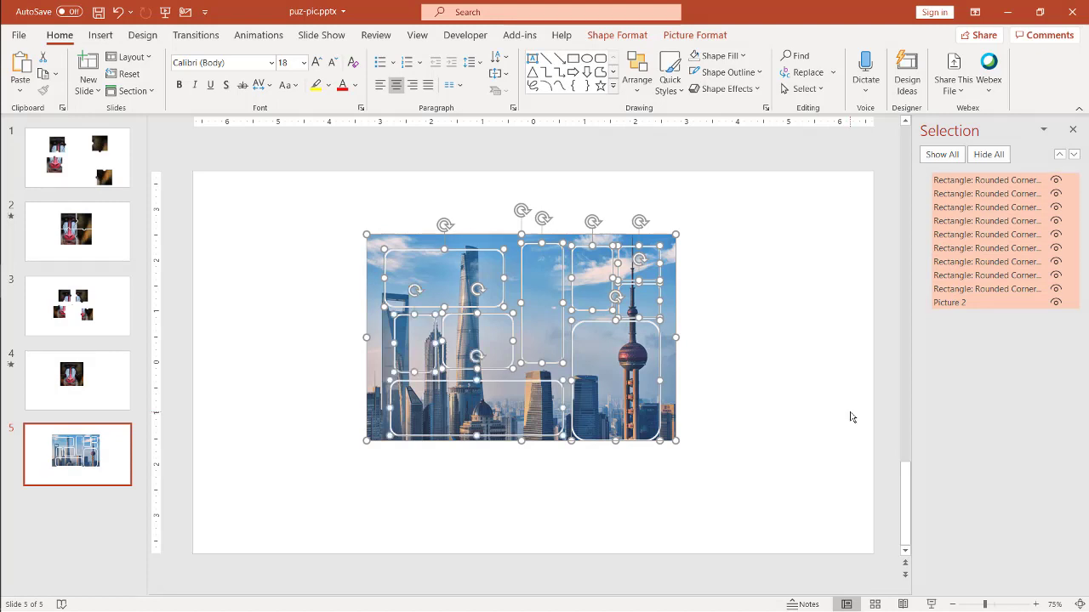
- Preview Merge Shapes without applying it, then move the skyline photo down-left away from the rectangles
click(616, 35)
click(143, 89)
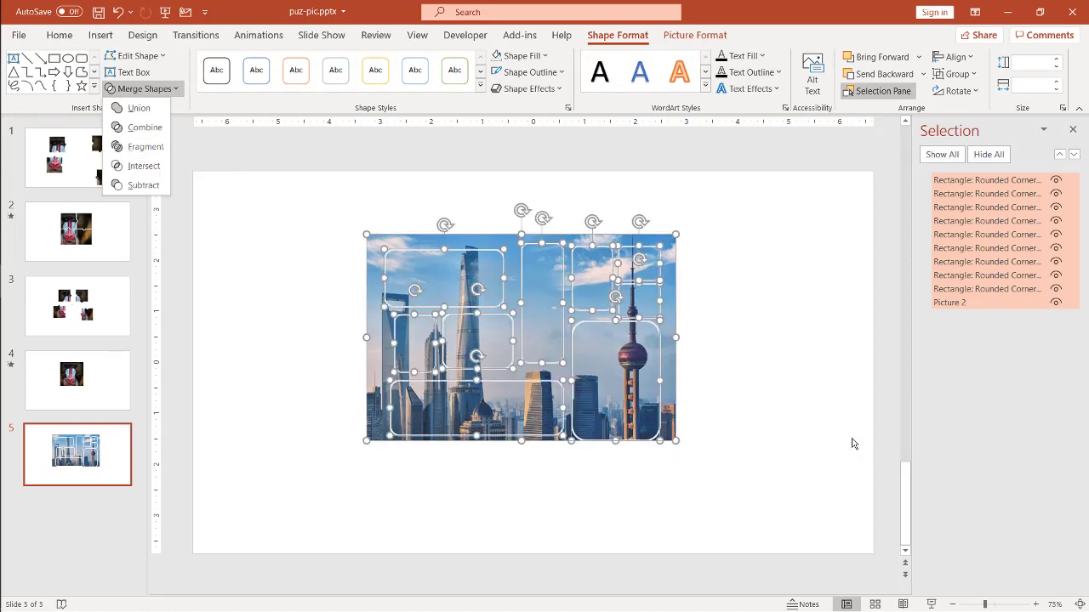
click(647, 380)
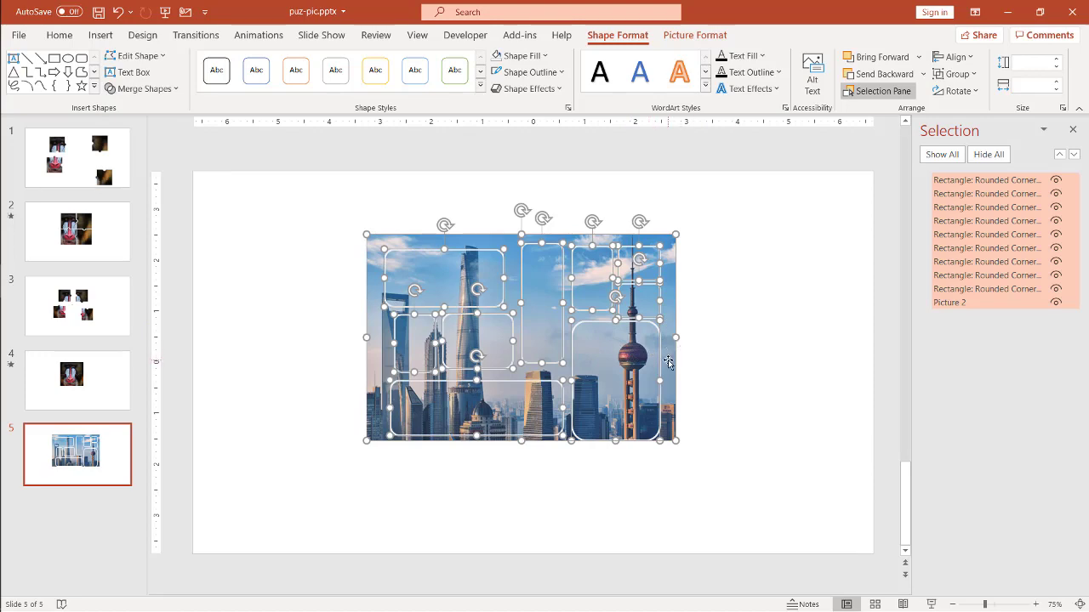
mouse_move(667, 363)
mouse_down()
mouse_move(519, 363)
mouse_move(650, 363)
mouse_up()
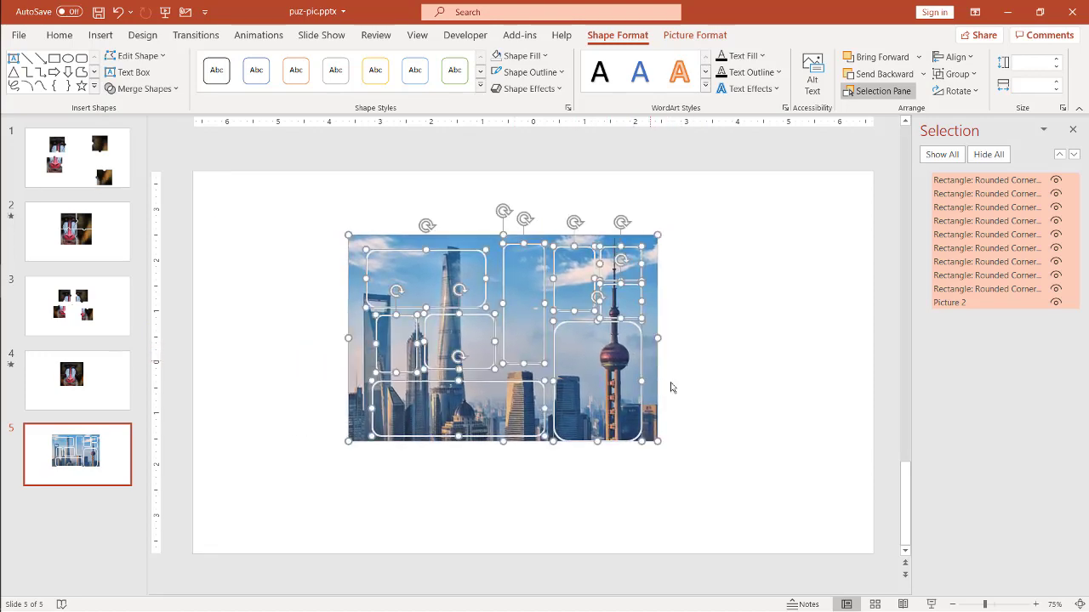
key(alt+k)
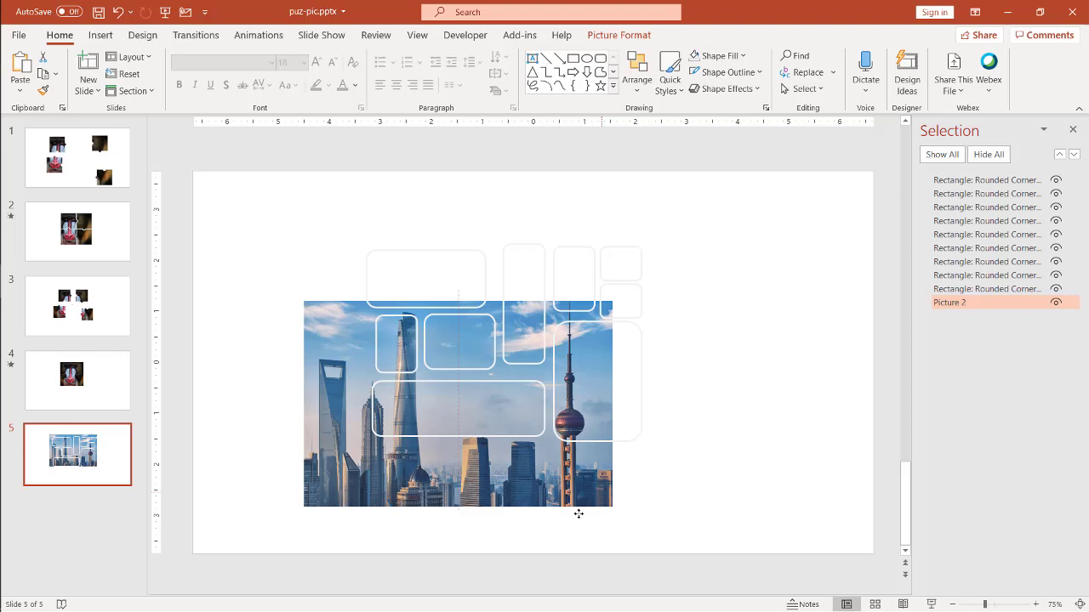
drag(578, 514, 438, 520)
- Set the large right rectangle to No Fill and move the photo back under the rectangles
click(643, 367)
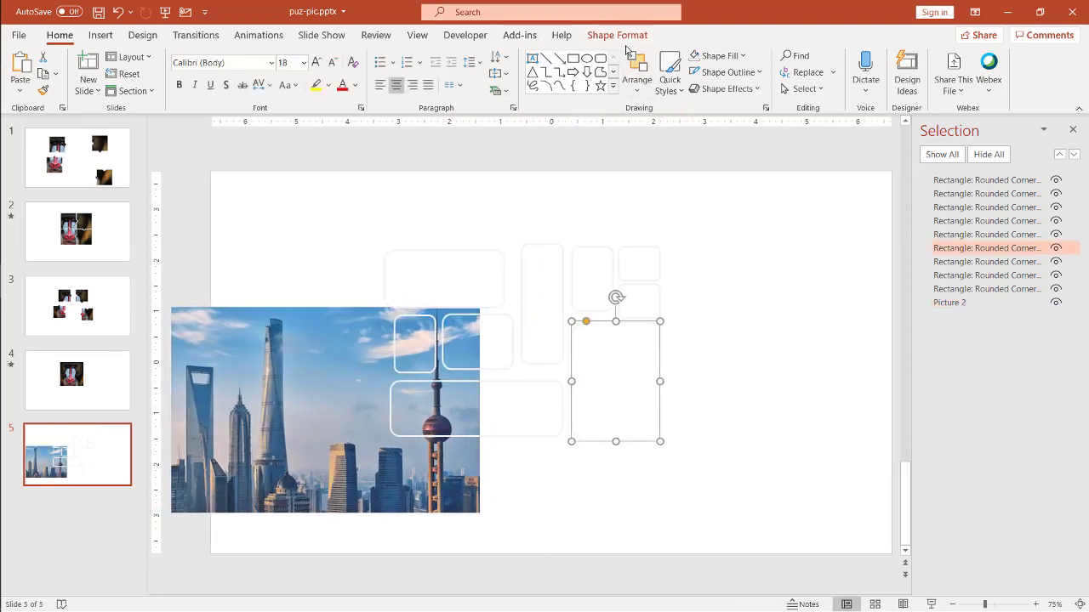
click(738, 56)
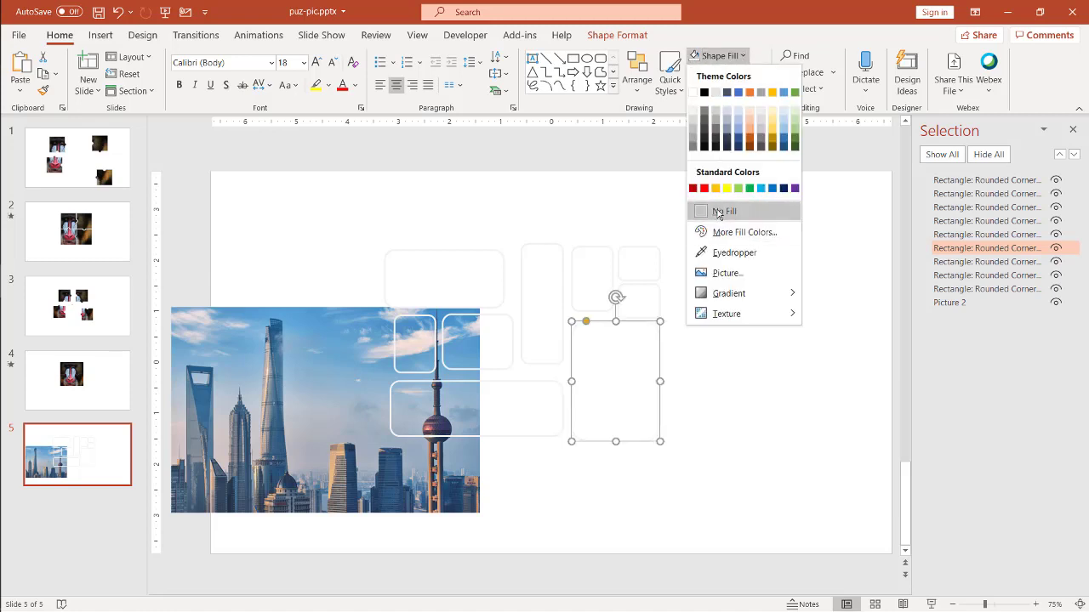
click(719, 214)
drag(223, 336, 392, 275)
drag(656, 431, 654, 435)
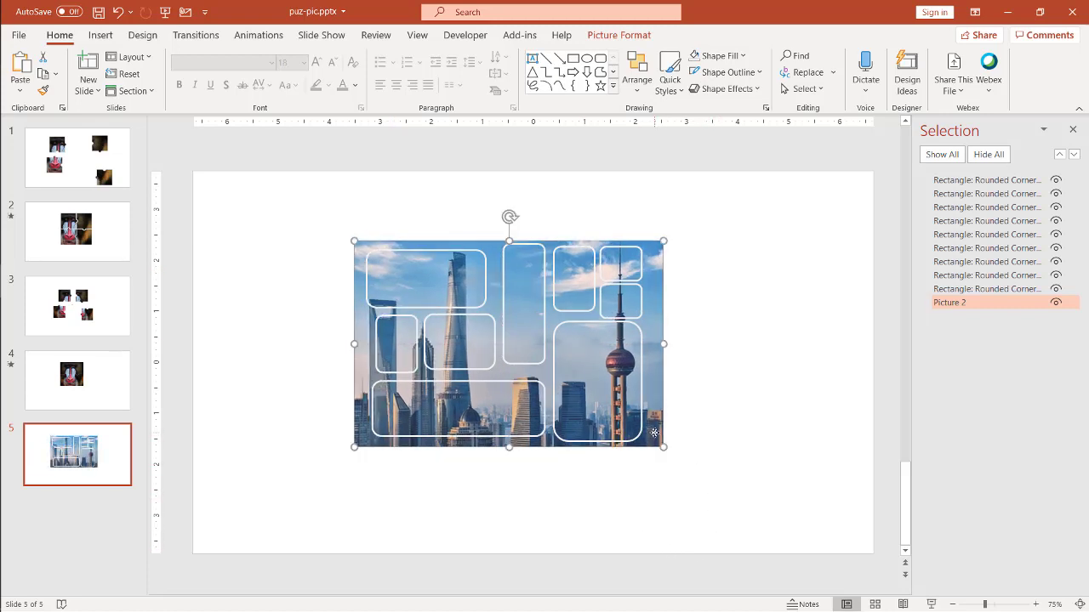
- Select all nine rounded rectangles in the Selection Pane and bring them to the front
click(967, 291)
ctrl+click(967, 276)
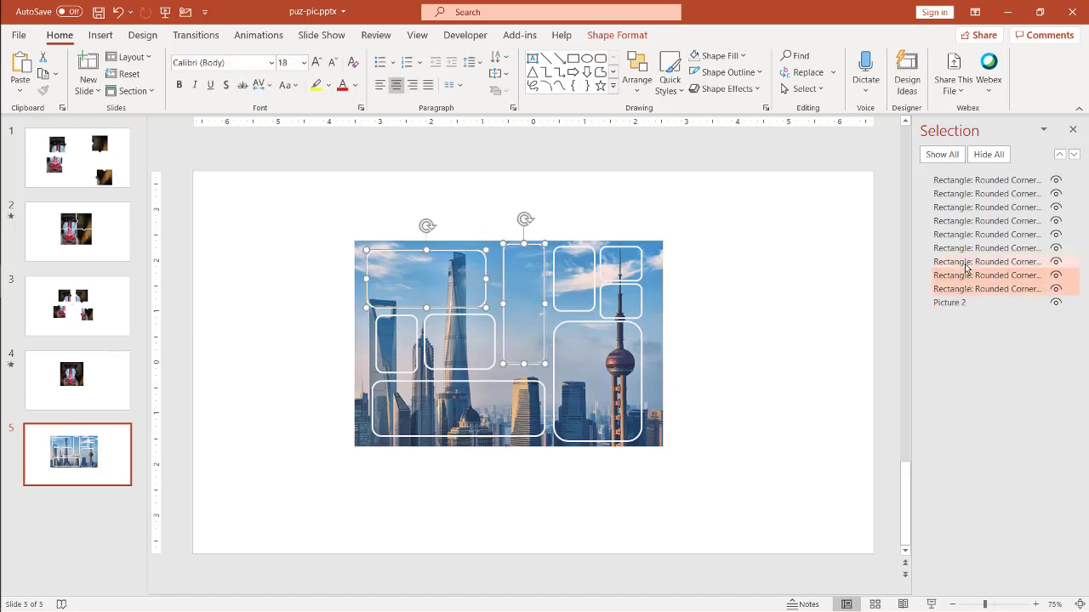
ctrl+click(966, 262)
ctrl+click(965, 248)
ctrl+click(962, 234)
ctrl+click(958, 222)
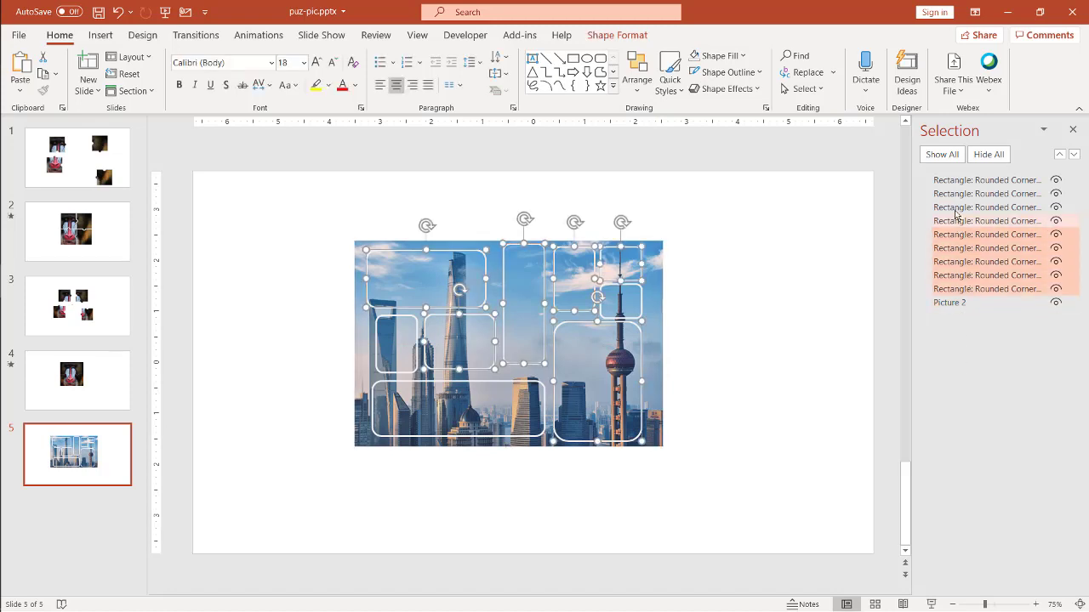
ctrl+click(956, 208)
ctrl+click(955, 195)
ctrl+click(952, 181)
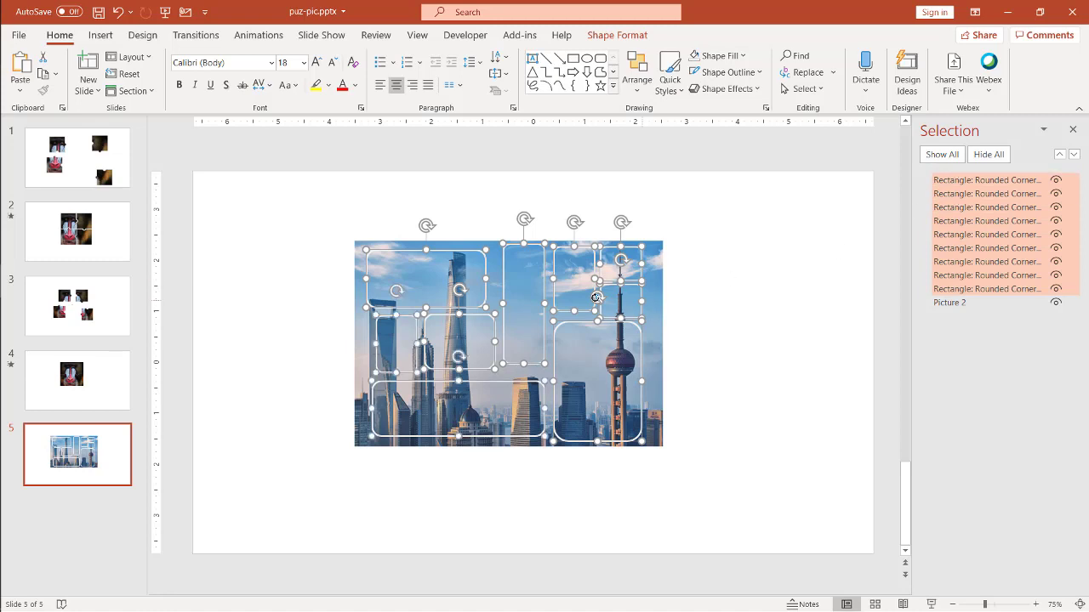
right_click(560, 323)
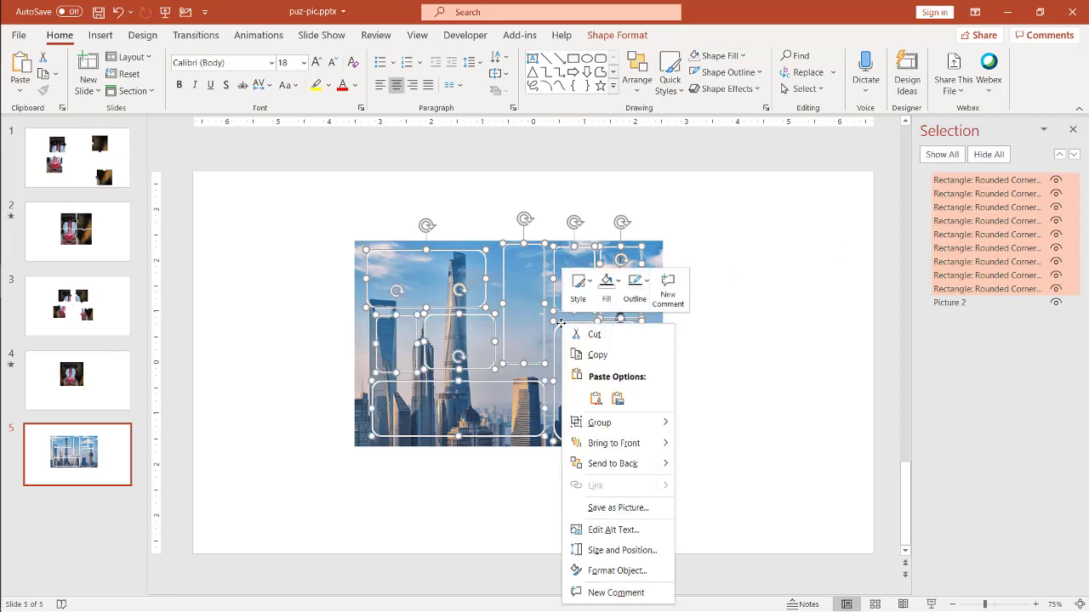
click(604, 448)
- Select the photo then all rectangles and apply Merge Shapes > Fragment, creating Picture 12 to Picture 21
click(756, 403)
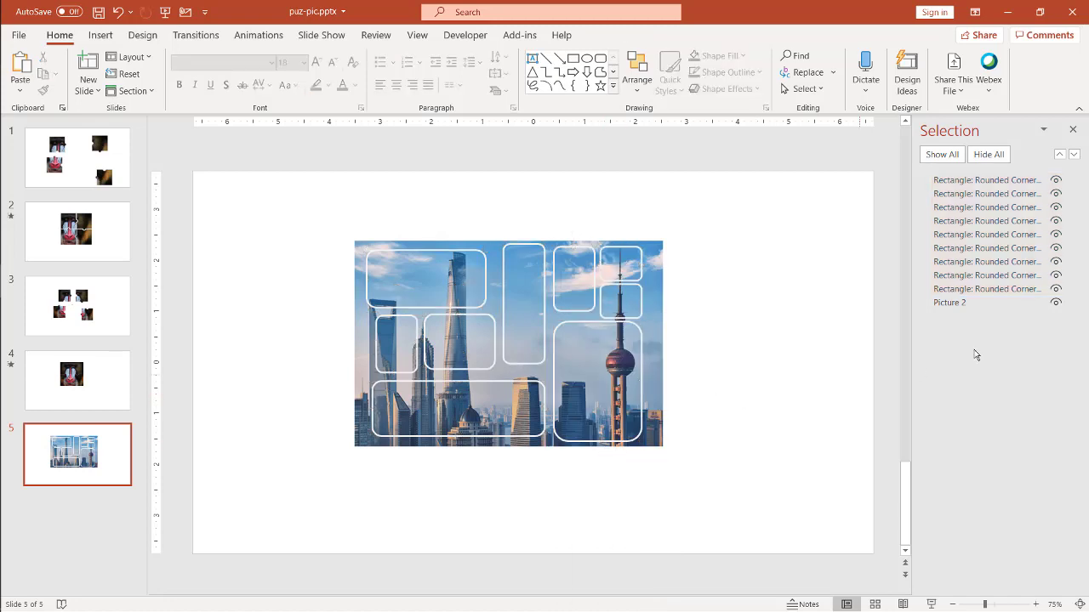
click(949, 302)
ctrl+click(950, 289)
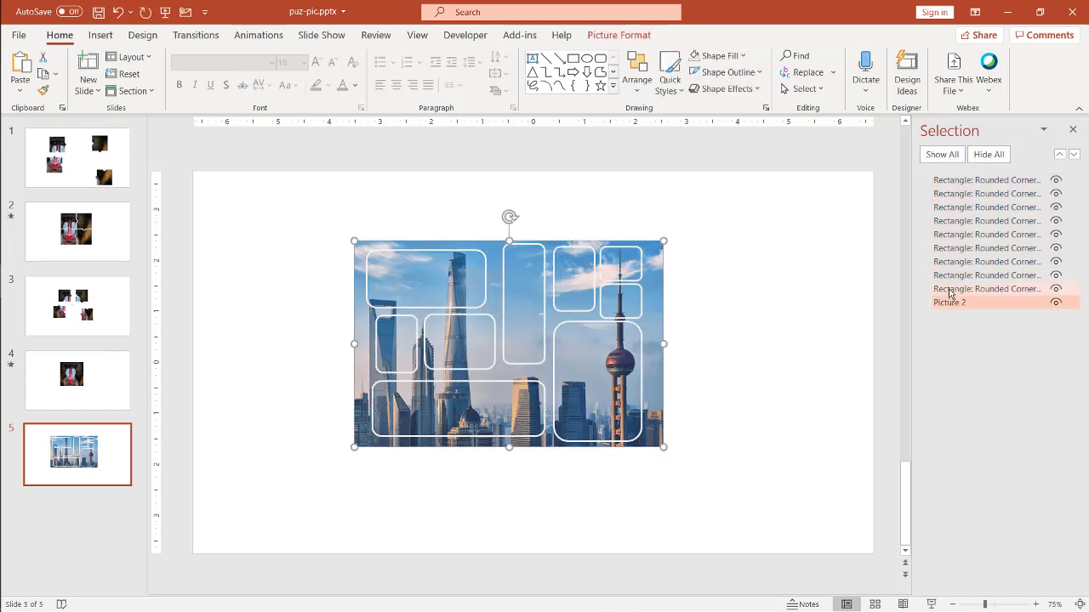
ctrl+click(950, 275)
ctrl+click(951, 262)
ctrl+click(950, 249)
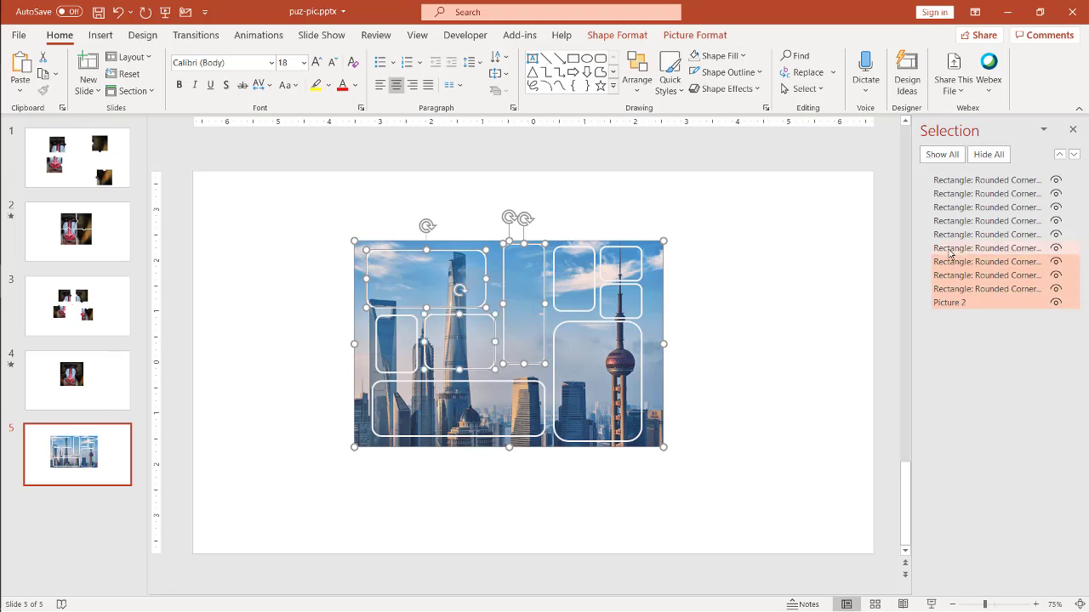
ctrl+click(951, 235)
ctrl+click(950, 221)
ctrl+click(948, 207)
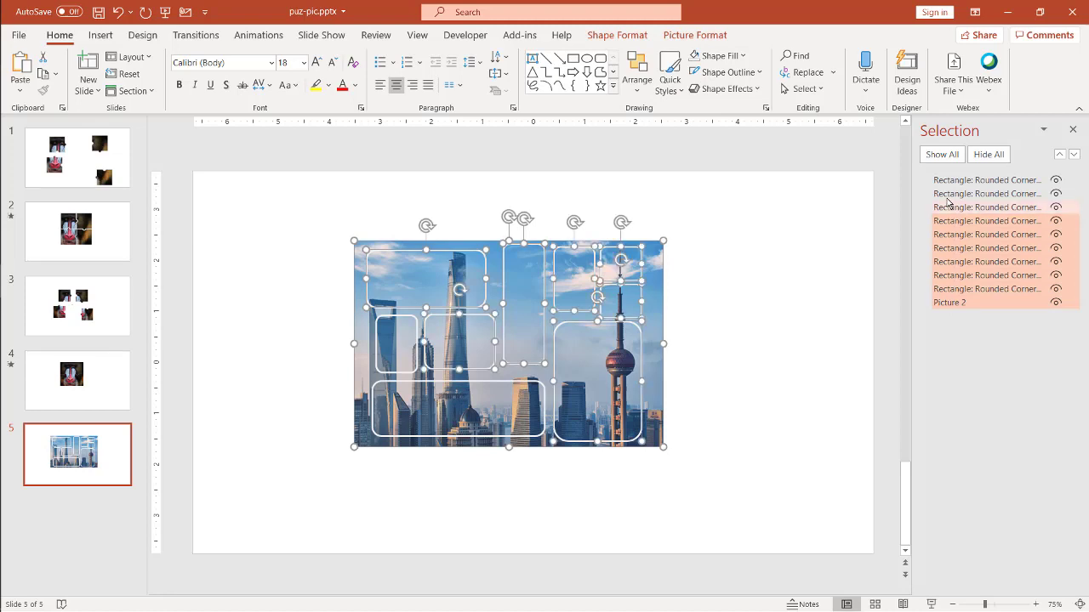
ctrl+click(946, 193)
ctrl+click(946, 181)
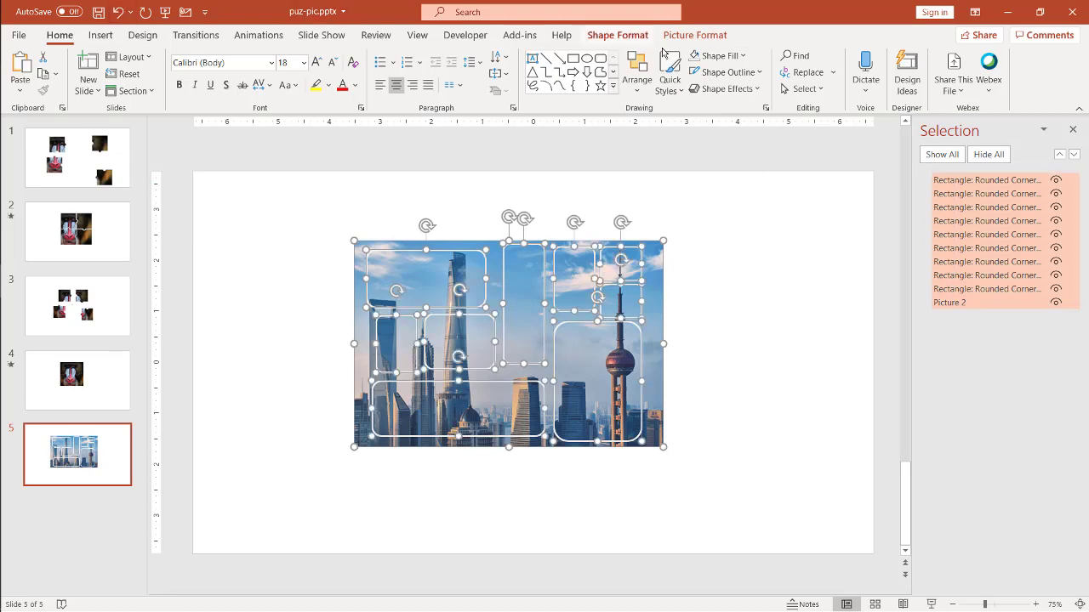
click(627, 38)
click(167, 89)
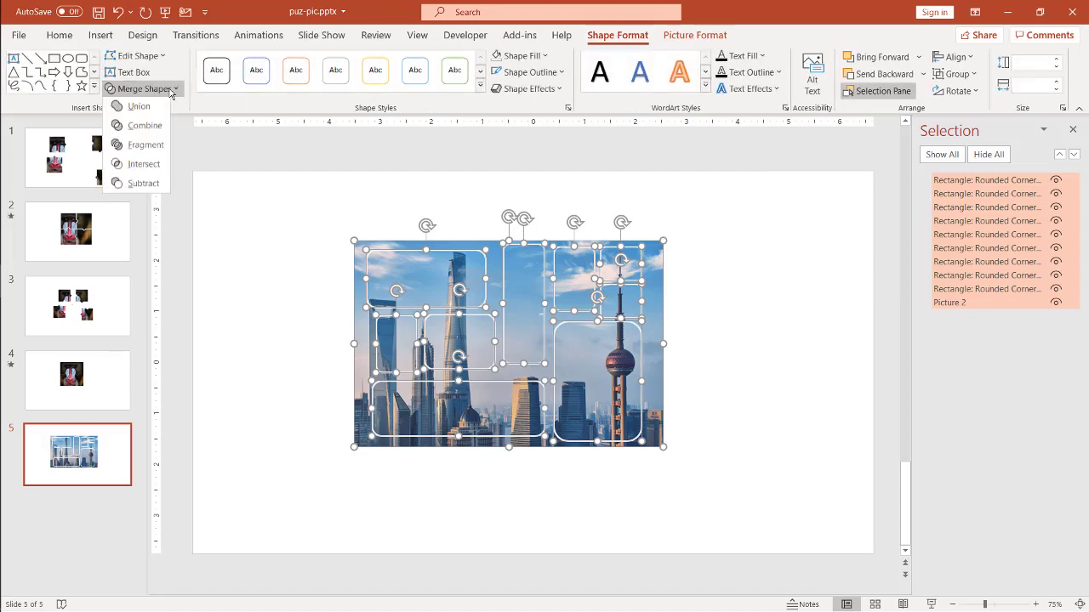
click(158, 146)
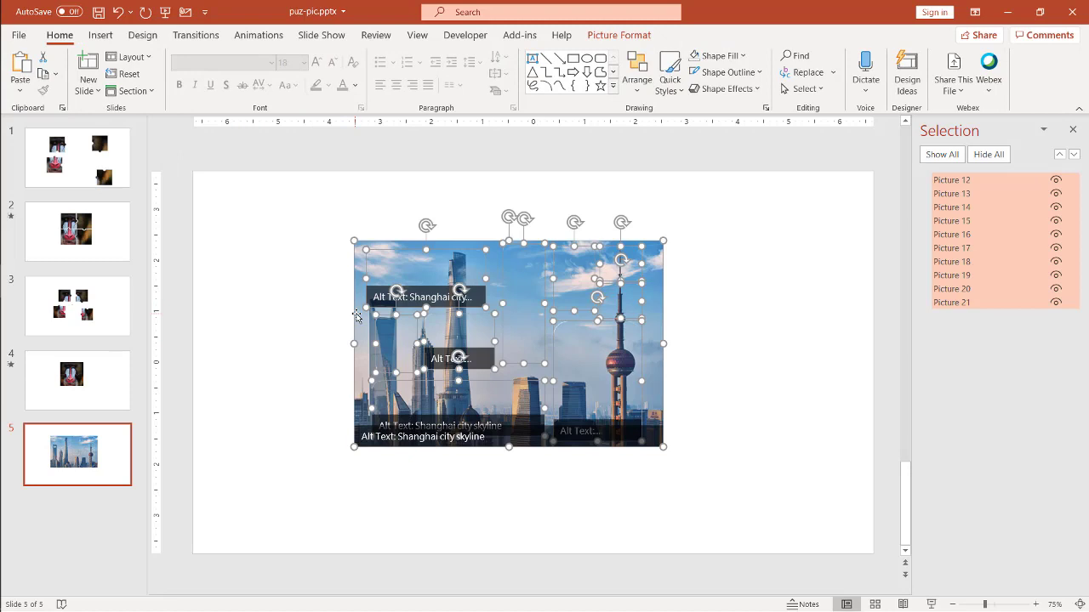
- Drag the leftover background piece, Picture 12, aside and delete it
mouse_move(311, 304)
mouse_down()
mouse_move(163, 277)
mouse_move(326, 300)
mouse_up()
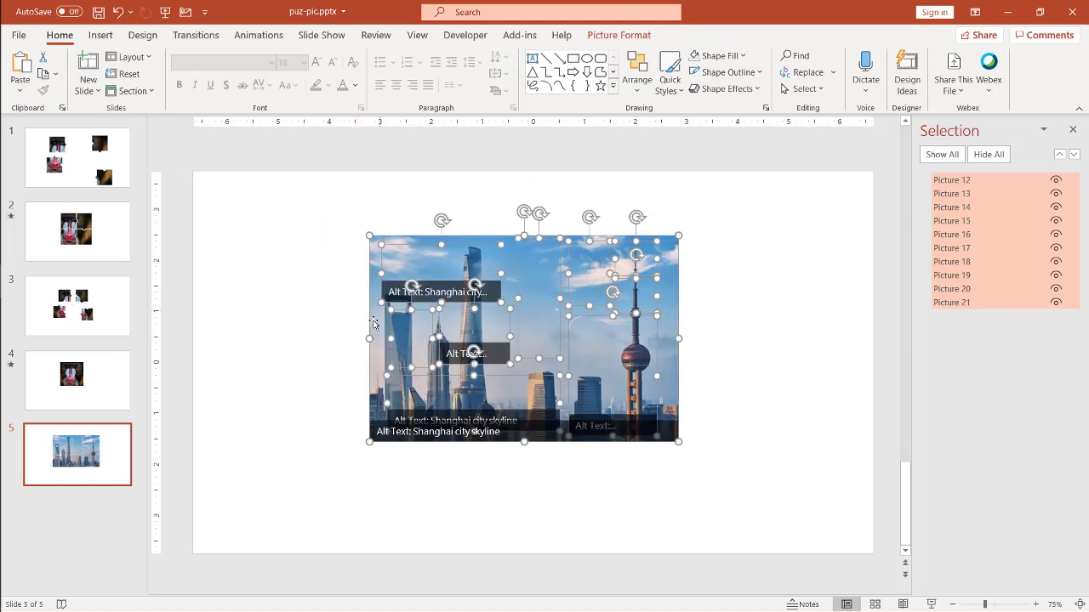
click(285, 344)
drag(372, 328, 72, 412)
drag(375, 333, 227, 336)
key(Delete)
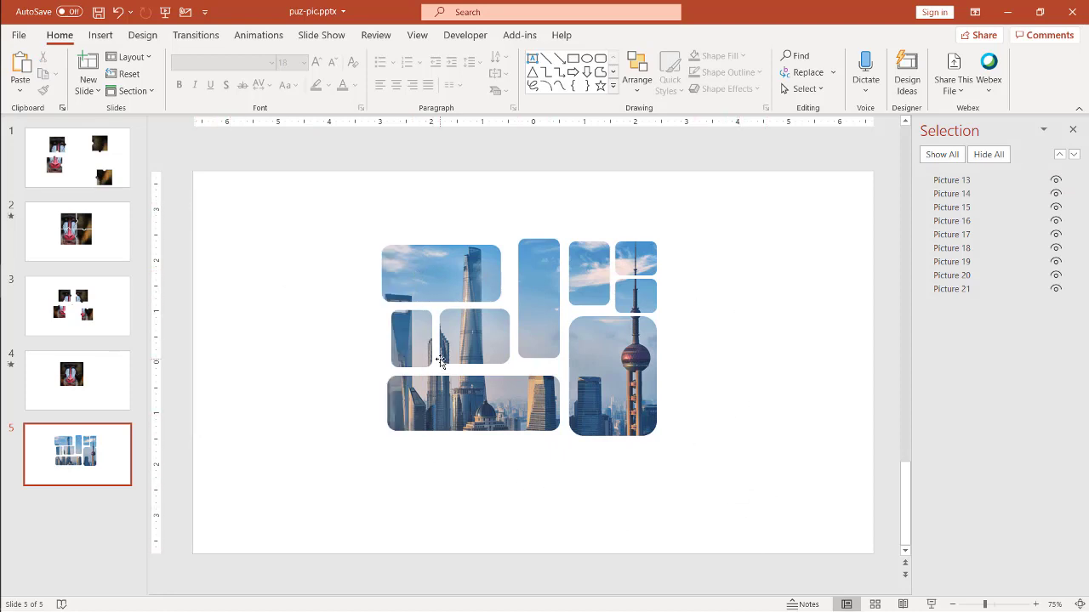
- Group the nine picture pieces as Group 22, then enlarge it and centre it on slide 5
drag(786, 538, 165, 131)
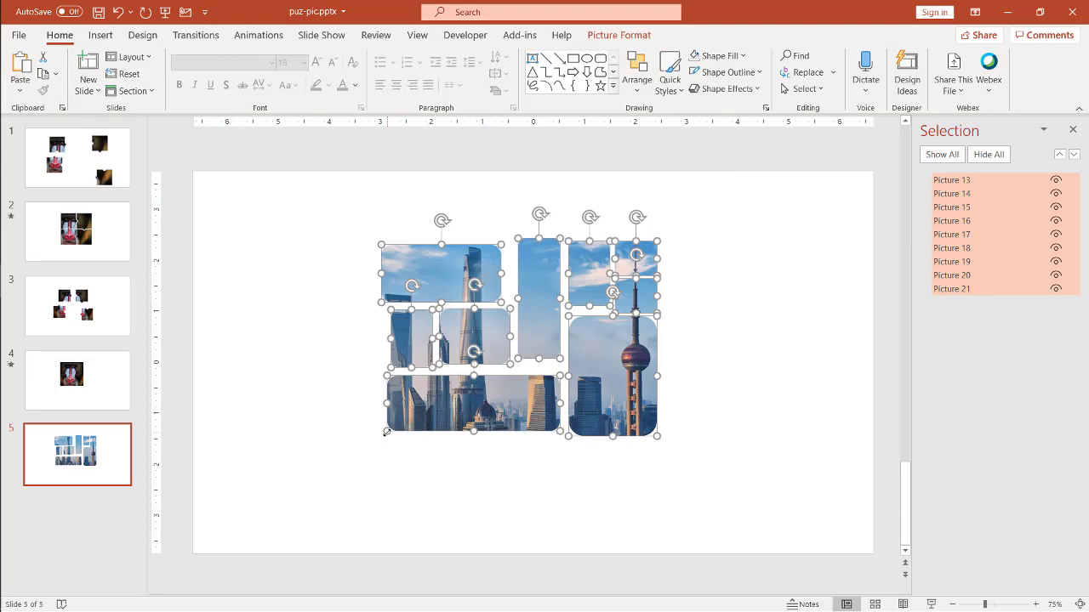
key(ctrl+g)
drag(378, 442, 213, 526)
drag(549, 389, 658, 358)
click(814, 387)
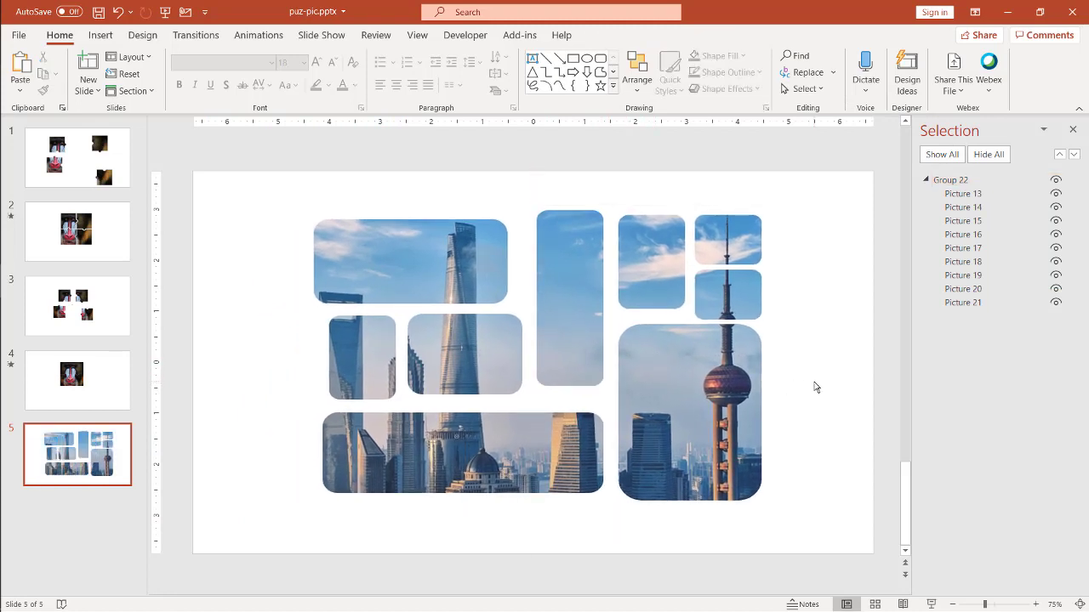